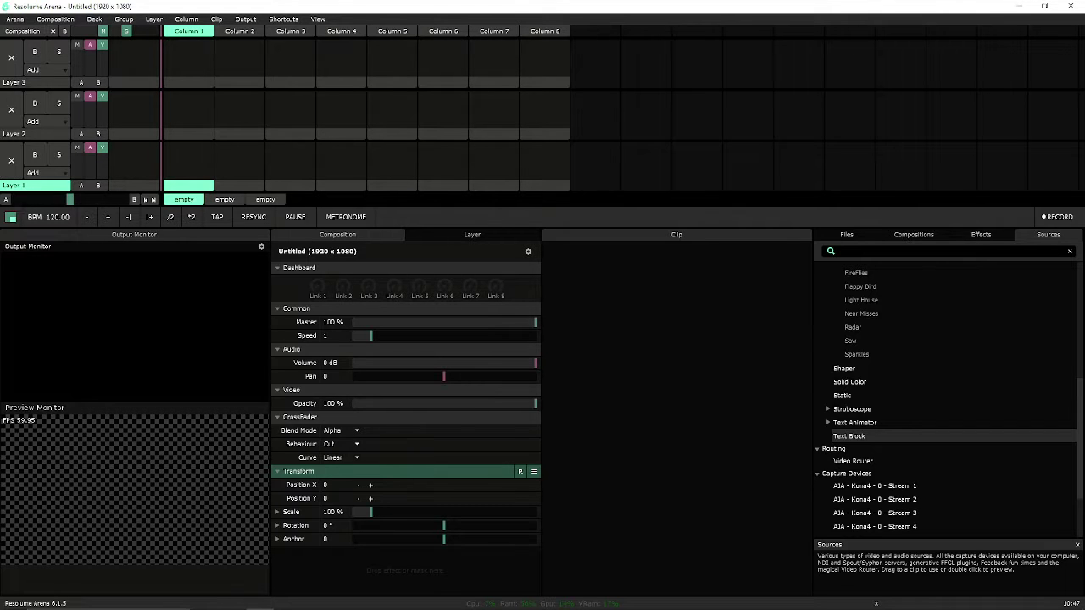
# - Bring the WALL1 Paint sketch of rectangular panel sections over the Resolume window
pyautogui.moveTo(1084, 49)
pyautogui.mouseDown()
pyautogui.moveTo(383, 48)
pyautogui.moveTo(333, 67)
pyautogui.moveTo(316, 46)
pyautogui.moveTo(380, 44)
pyautogui.moveTo(387, 57)
pyautogui.mouseUp()
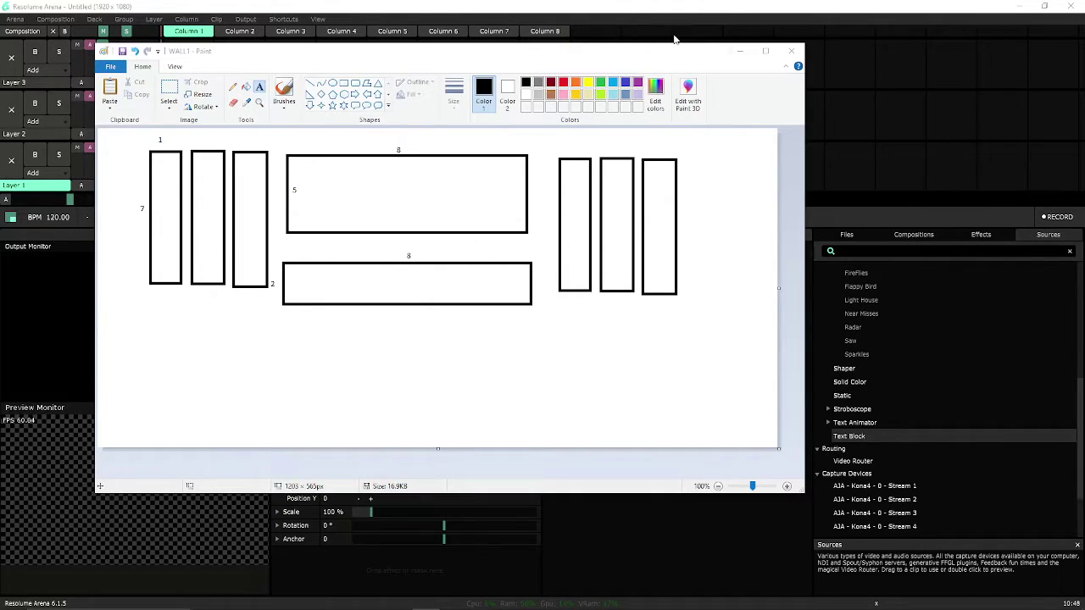
# - Arrange the SmartLCT and Paint windows, moving SmartLCT up and left in front
pyautogui.moveTo(1031, 169); pyautogui.dragTo(696, 159)
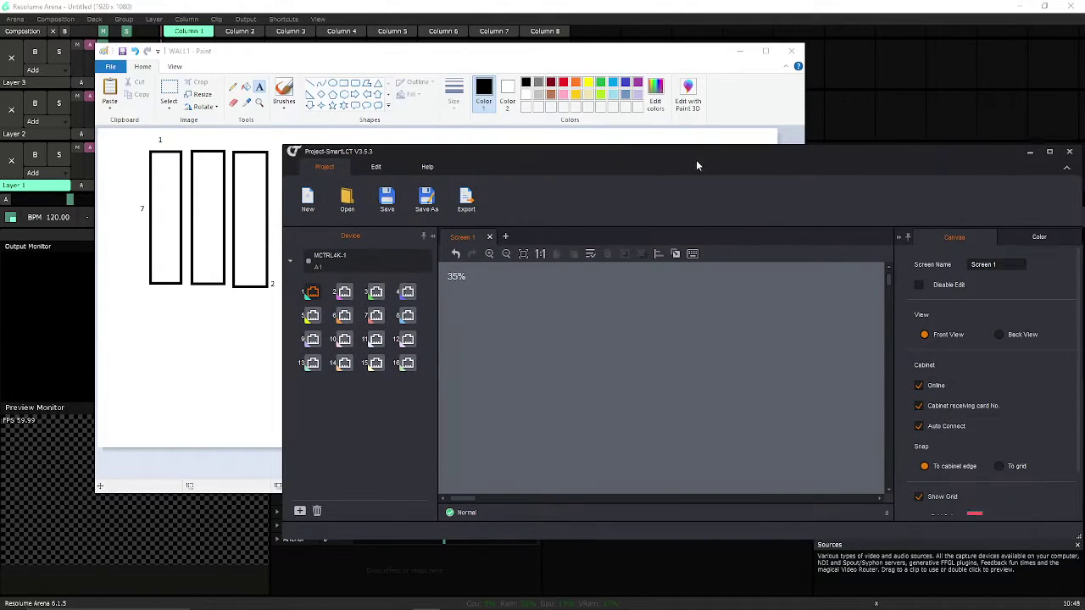
pyautogui.moveTo(658, 57); pyautogui.dragTo(596, 30)
pyautogui.click(856, 166)
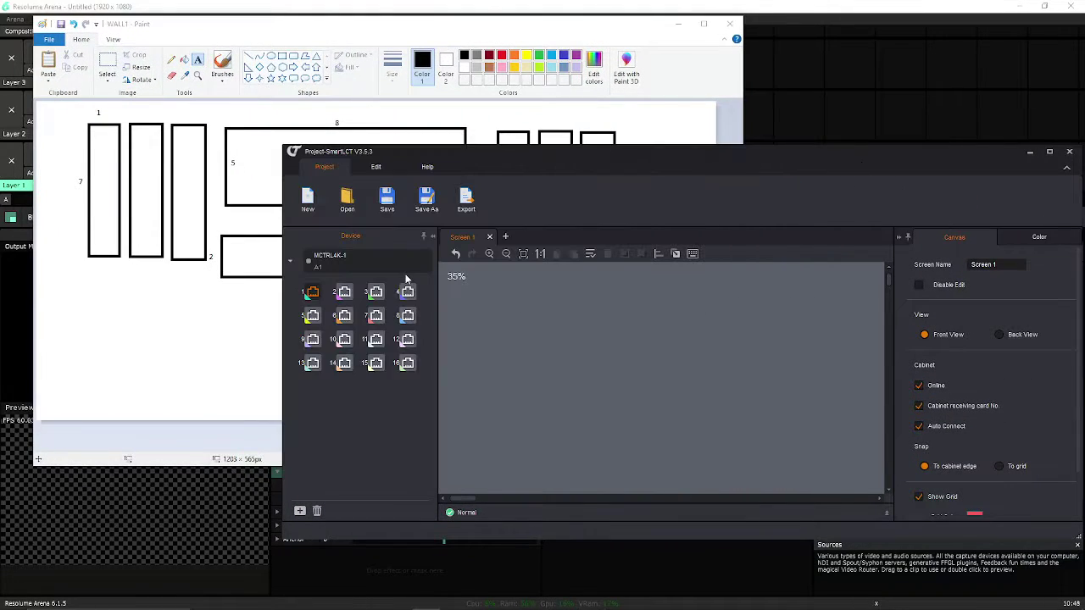
pyautogui.moveTo(491, 156)
pyautogui.mouseDown()
pyautogui.moveTo(501, 104)
pyautogui.moveTo(334, 239)
pyautogui.moveTo(381, 86)
pyautogui.moveTo(469, 277)
pyautogui.mouseUp()
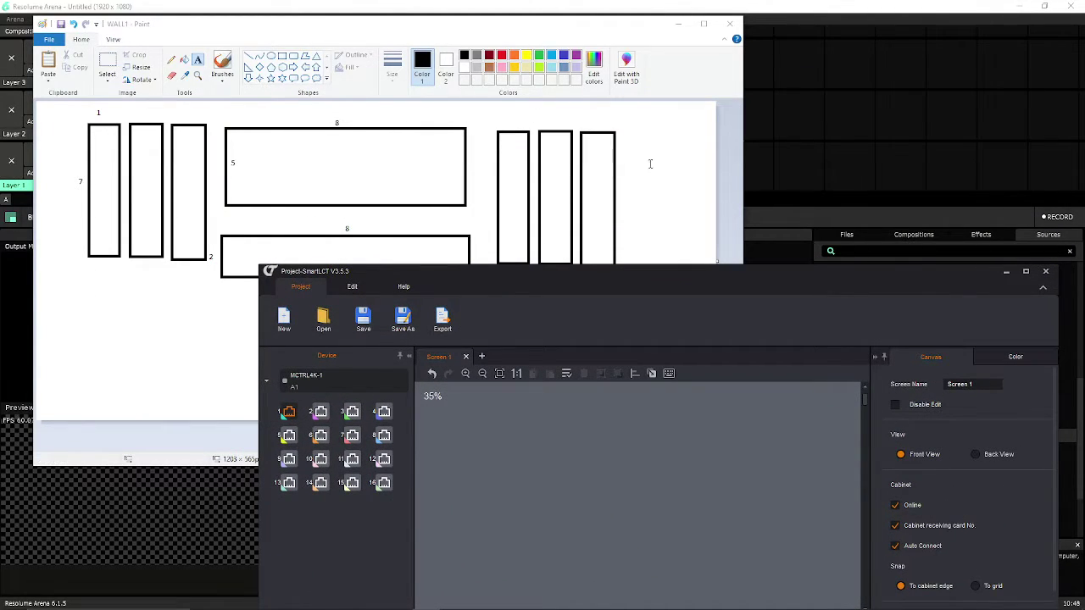
pyautogui.moveTo(484, 271); pyautogui.dragTo(416, 102)
# - Batch-add a block of 20 cabinet columns from the Edit tools
pyautogui.click(302, 89)
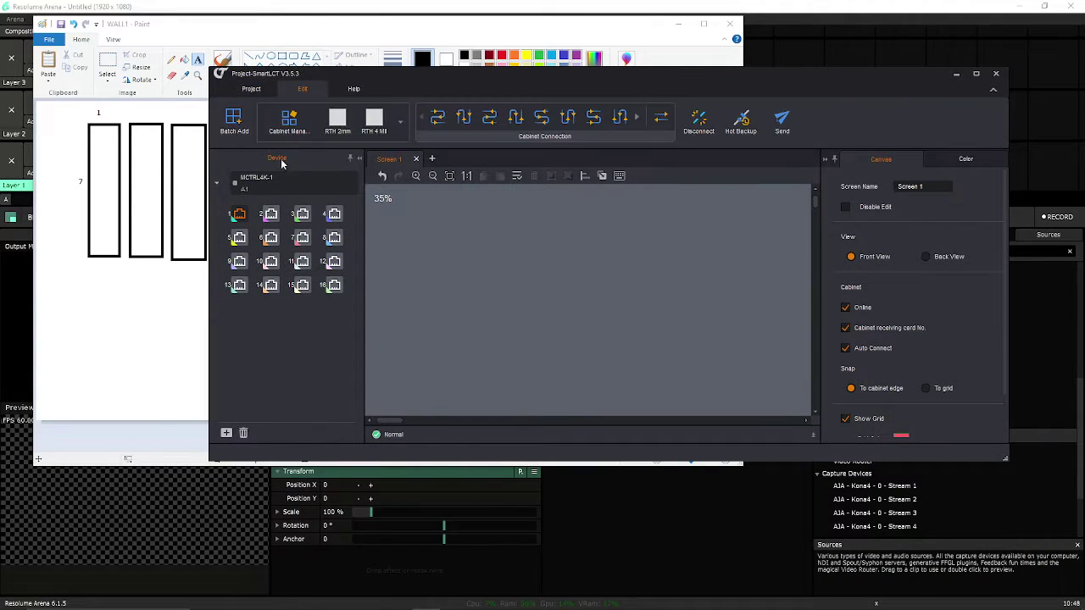
pyautogui.click(234, 118)
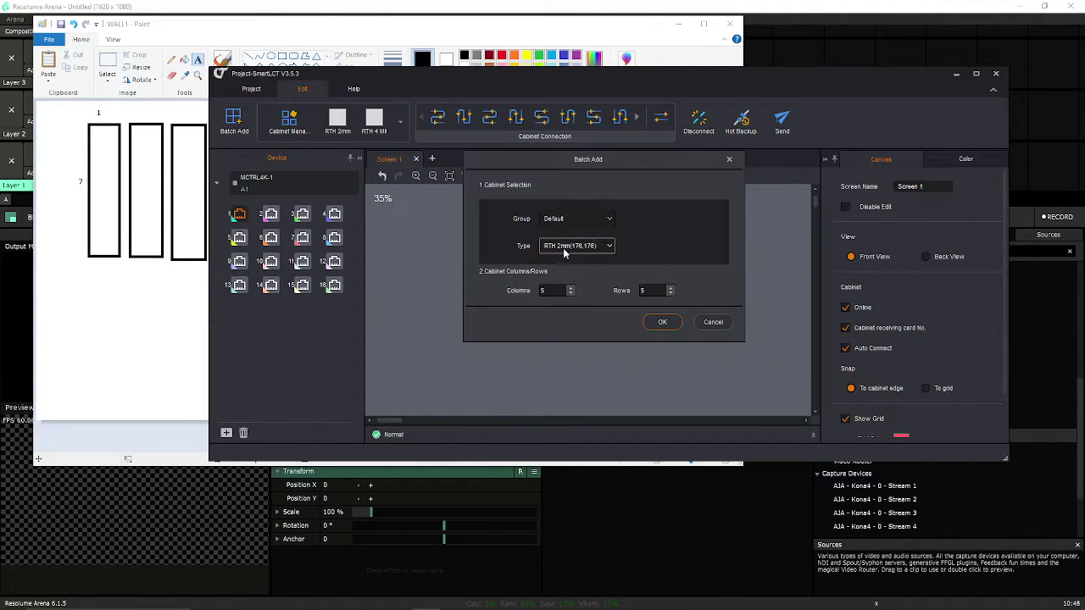
pyautogui.click(555, 291)
pyautogui.doubleClick(543, 290)
pyautogui.write('20')
pyautogui.click(662, 322)
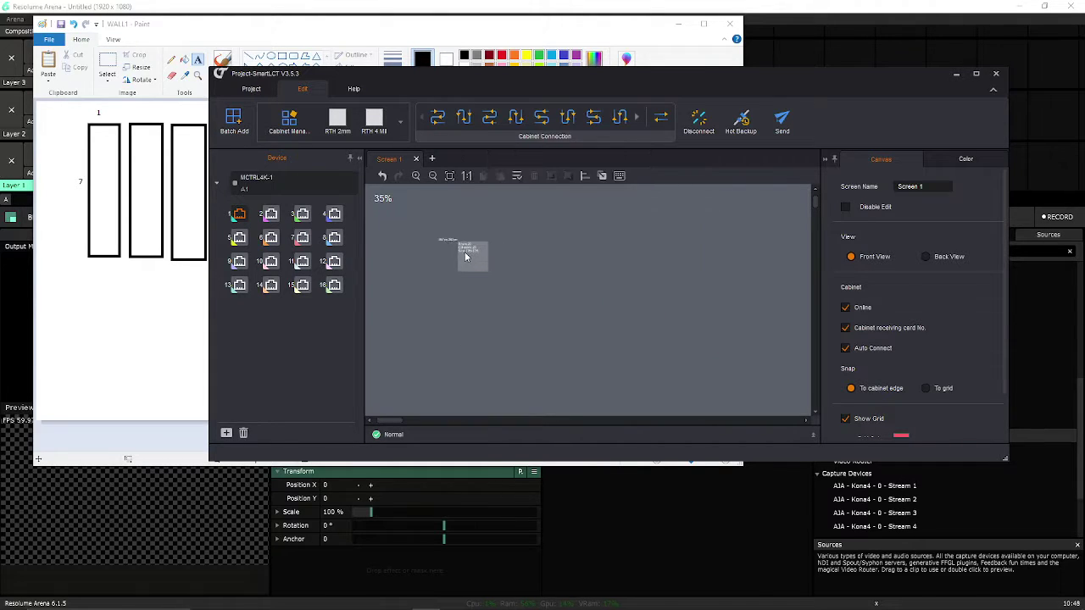
# - Disconnect the cabinets' automatic connections and maximize SmartLCT to fill the screen
pyautogui.scroll(-3, 473, 284)
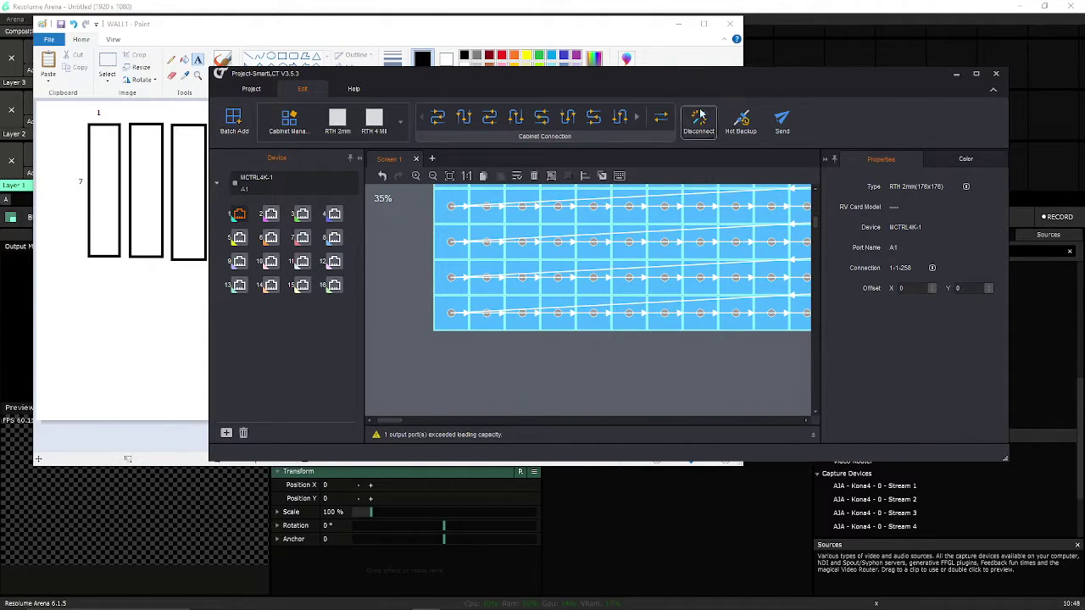
pyautogui.click(699, 118)
pyautogui.click(975, 73)
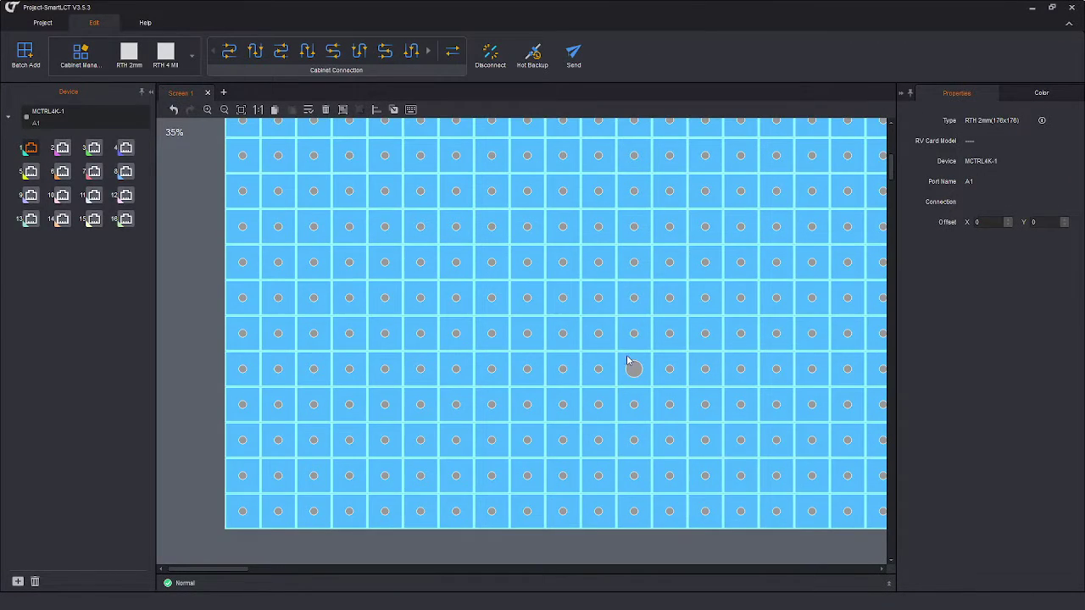
# - Replace the cabinets with a batch-added 10×10 grid and disconnect all of them
pyautogui.press('Delete')
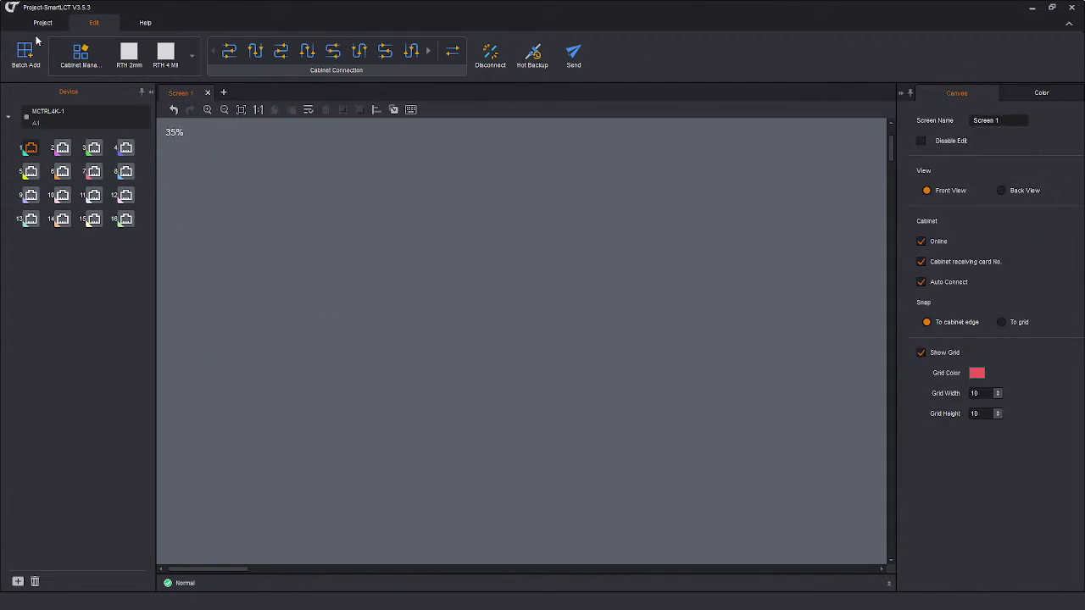
pyautogui.click(26, 53)
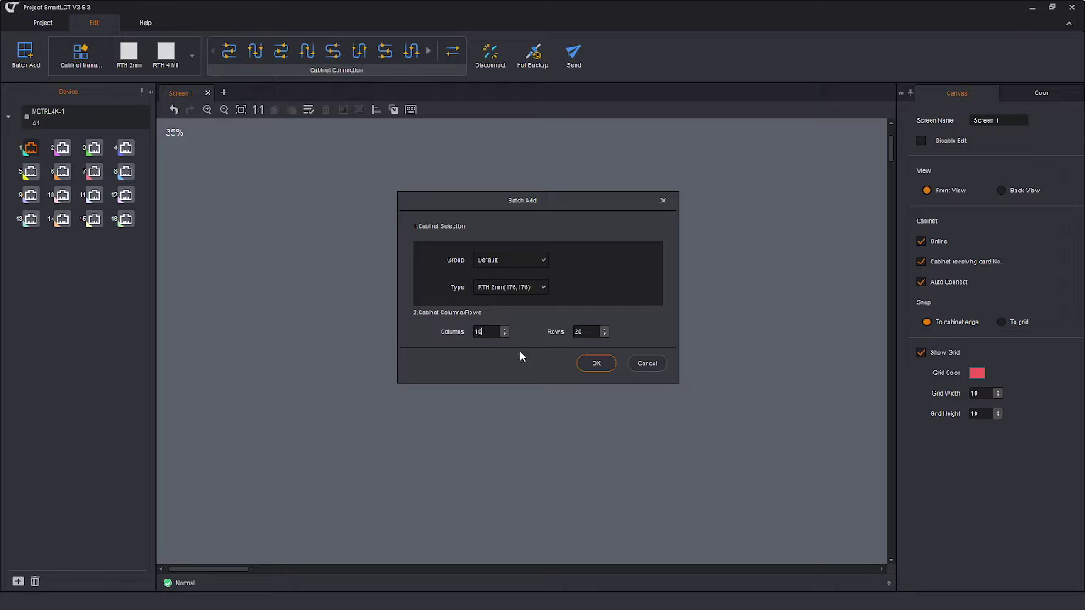
pyautogui.press('Tab')
pyautogui.write('10')
pyautogui.click(596, 363)
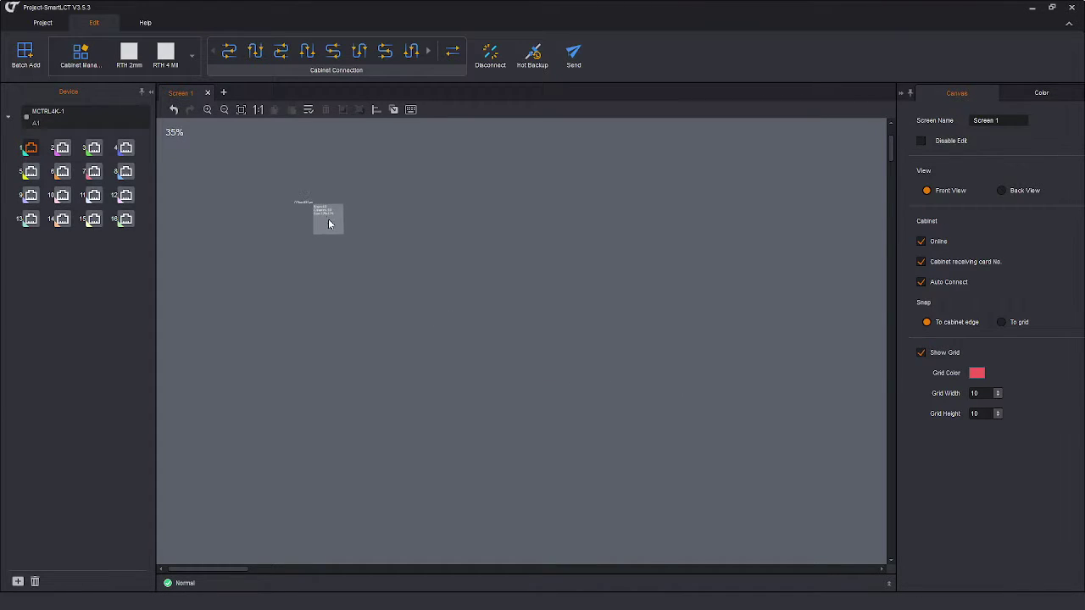
pyautogui.hotkey('ctrl', 'a')
pyautogui.click(490, 55)
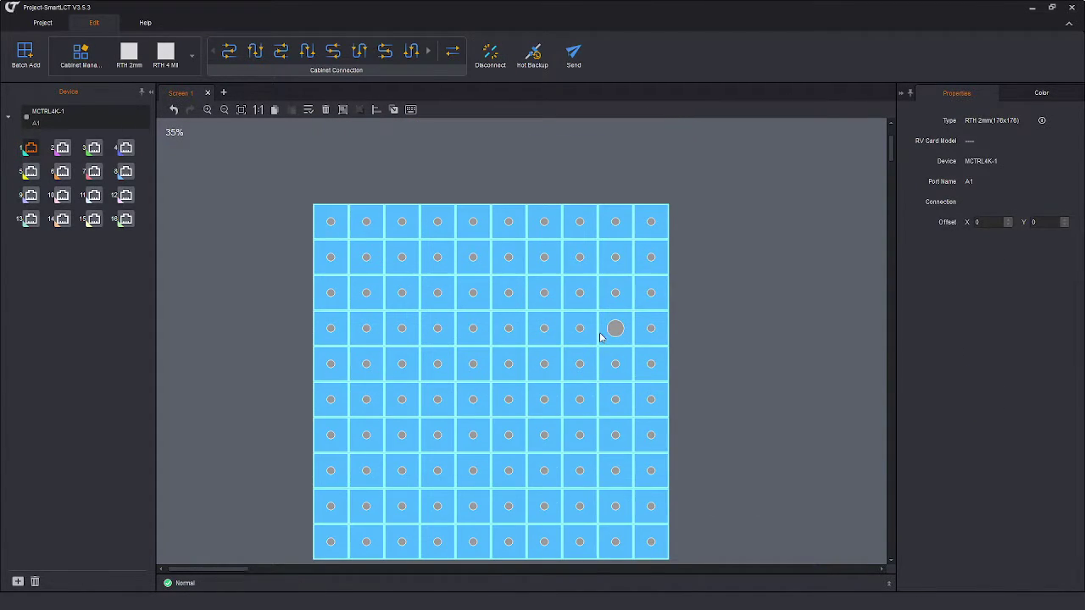
pyautogui.scroll(-1, 545, 293)
pyautogui.click(242, 176)
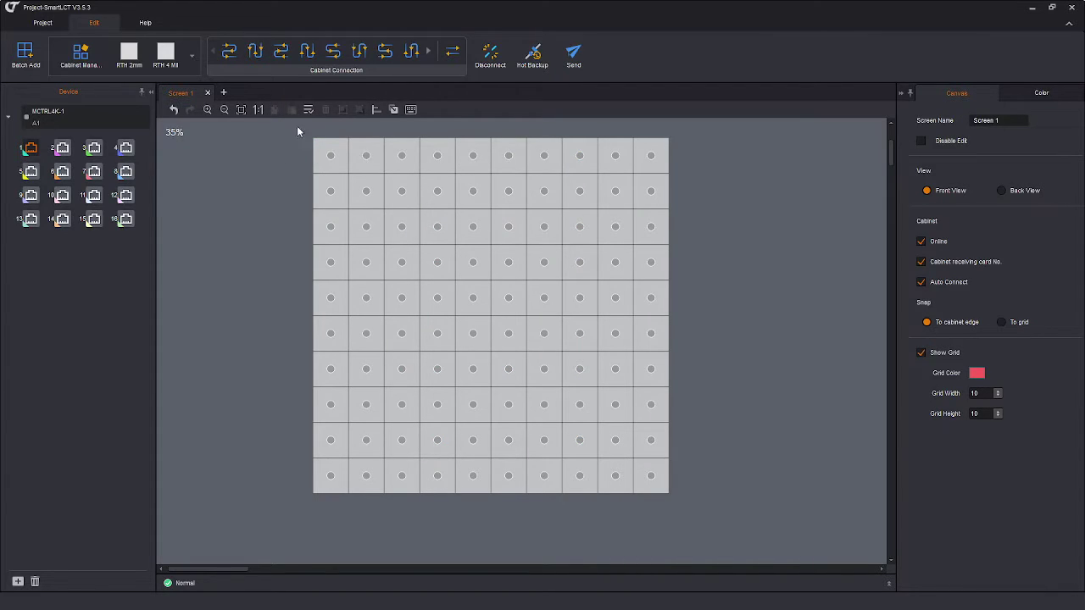
# - Wire port 1 down the first seven cabinets of column 1
pyautogui.click(38, 149)
pyautogui.click(329, 157)
pyautogui.click(330, 193)
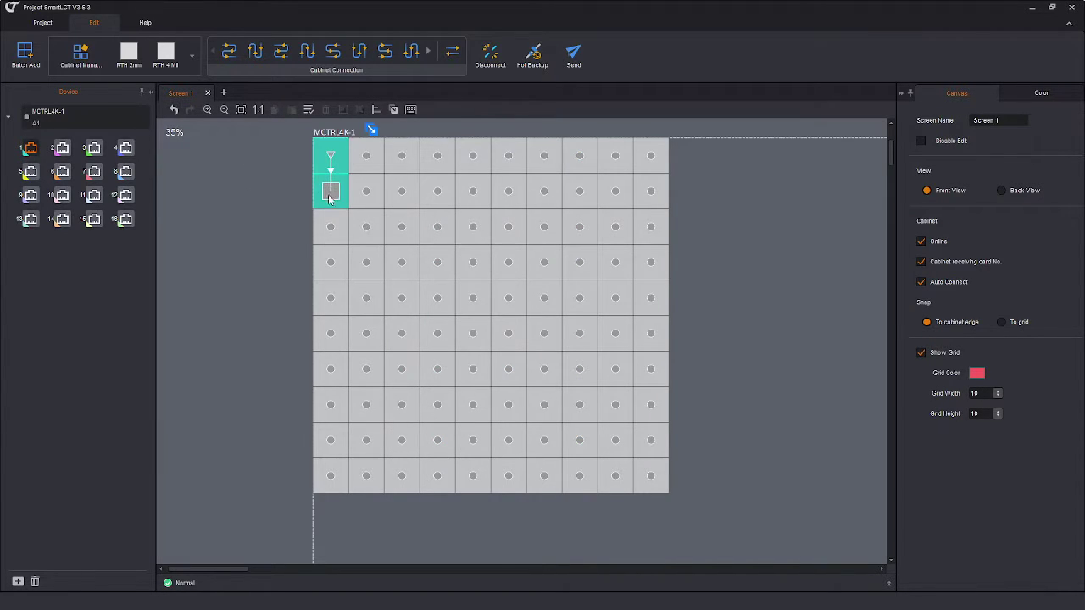
pyautogui.click(331, 224)
pyautogui.click(331, 260)
pyautogui.click(330, 296)
pyautogui.click(331, 335)
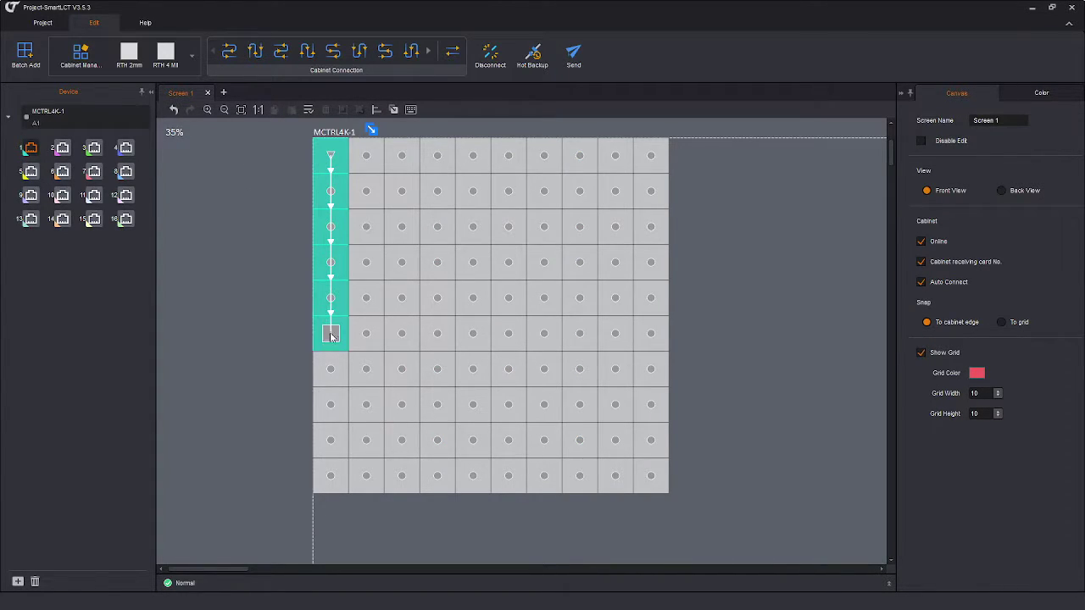
pyautogui.click(331, 369)
# - Wire port 2 down the first seven cabinets of column 2
pyautogui.click(70, 150)
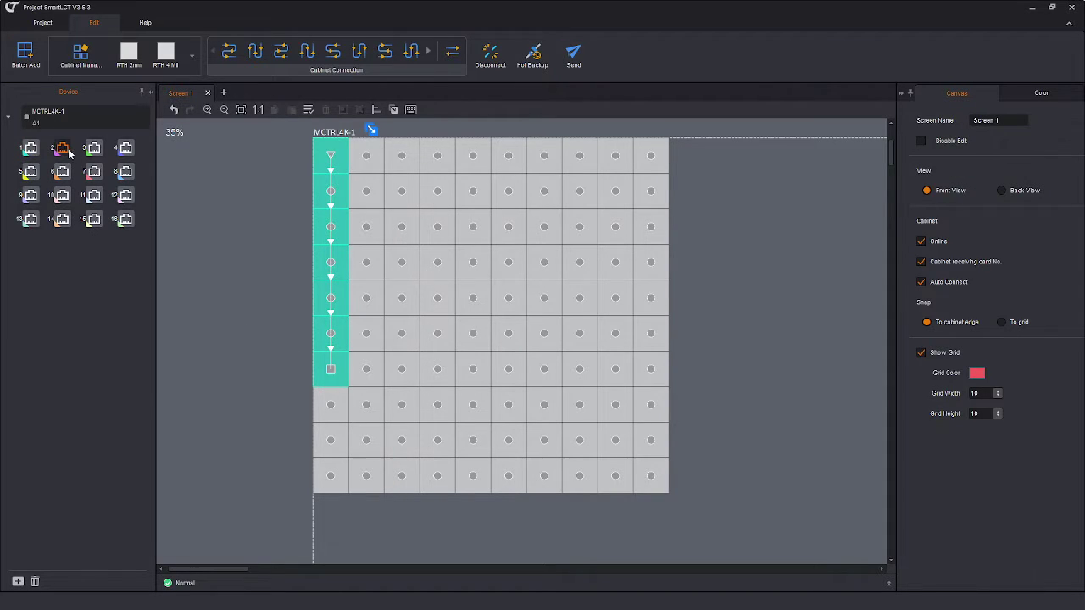
pyautogui.click(365, 157)
pyautogui.click(364, 192)
pyautogui.click(365, 227)
pyautogui.click(365, 263)
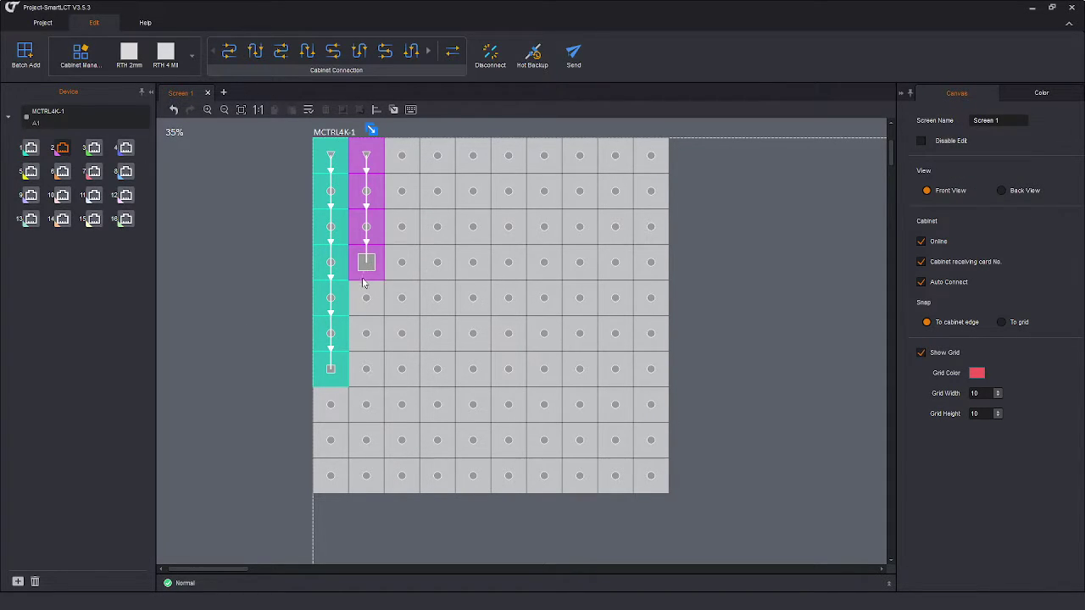
pyautogui.click(367, 297)
pyautogui.click(366, 333)
pyautogui.click(366, 369)
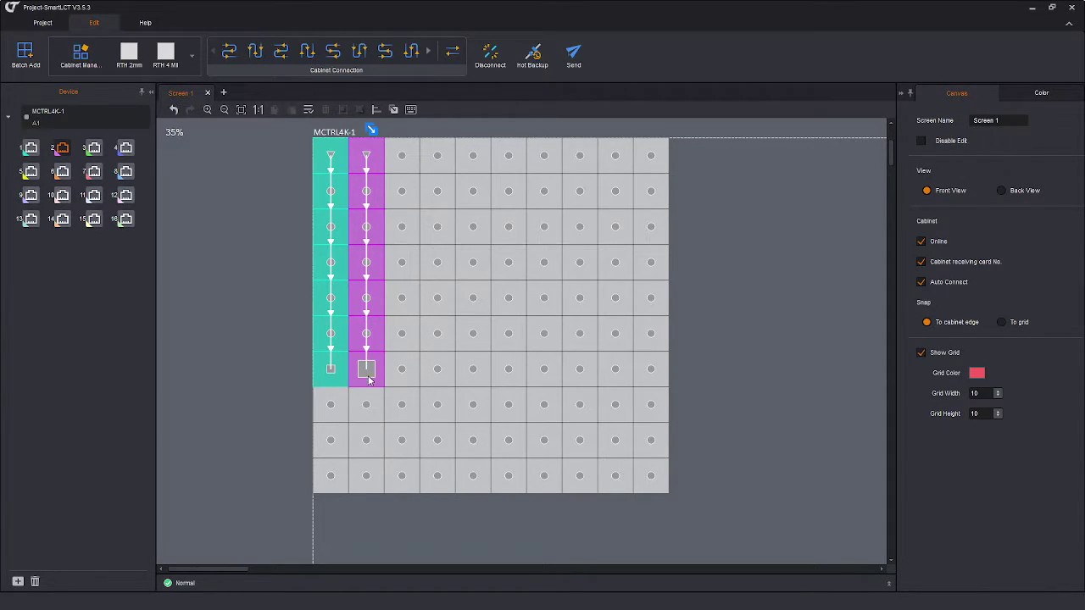
# - Wire port 3 down the first seven cabinets of column 3
pyautogui.click(92, 151)
pyautogui.click(402, 156)
pyautogui.click(401, 191)
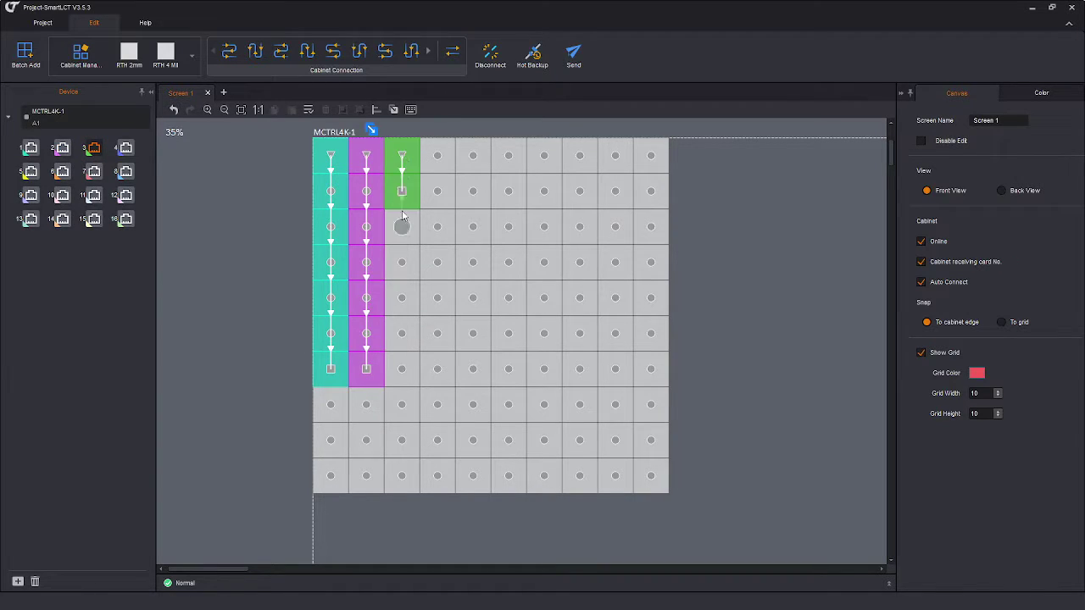
pyautogui.click(402, 227)
pyautogui.click(402, 263)
pyautogui.click(402, 297)
pyautogui.click(401, 333)
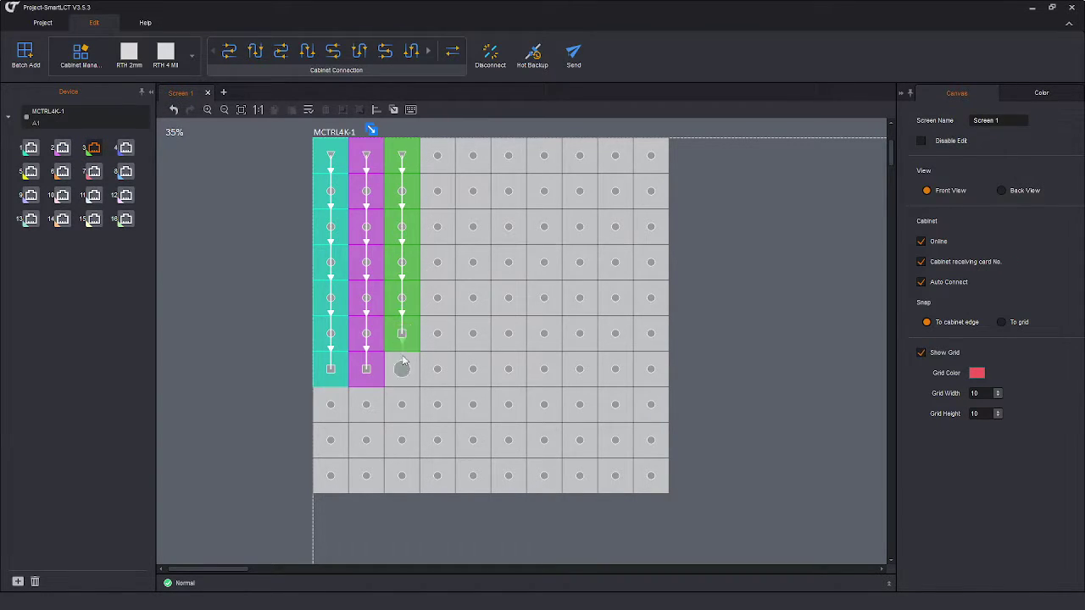
pyautogui.click(402, 369)
# - Move the bottom three cabinet rows up to the right of the top row
pyautogui.click(125, 149)
pyautogui.moveTo(325, 518); pyautogui.dragTo(640, 409)
pyautogui.moveTo(318, 404); pyautogui.dragTo(678, 150)
# - Wire the first three eight-cabinet rows to ports 4, 5 and 6
pyautogui.click(732, 325)
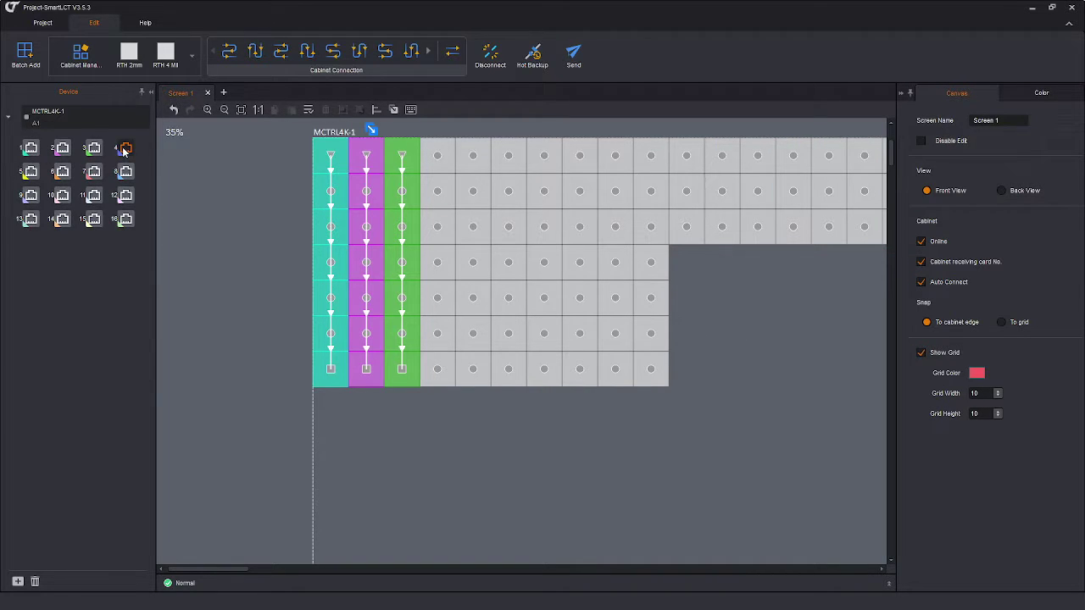
pyautogui.click(94, 150)
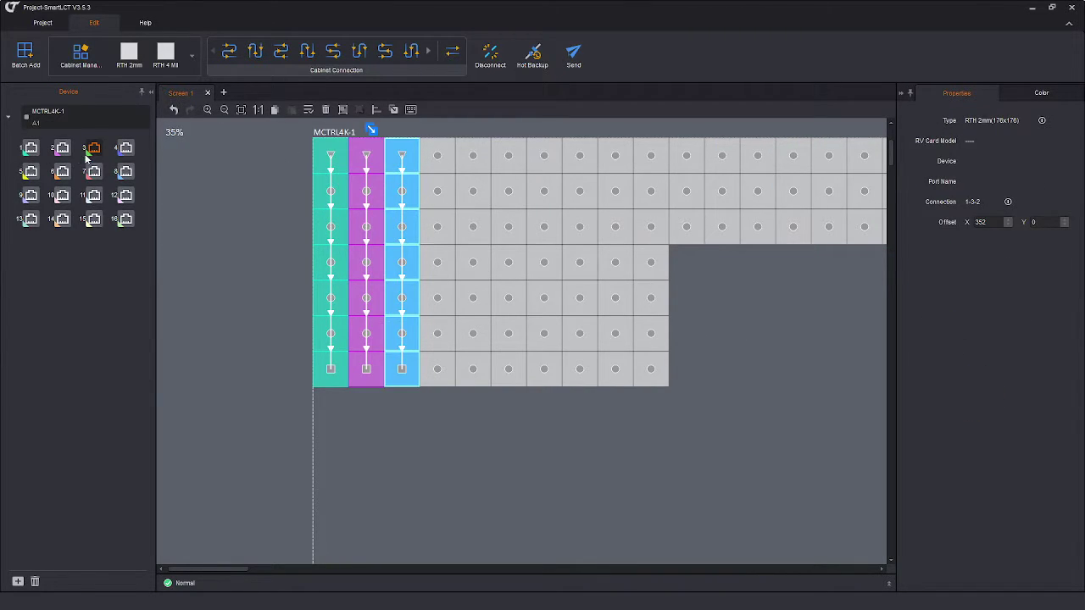
pyautogui.click(126, 149)
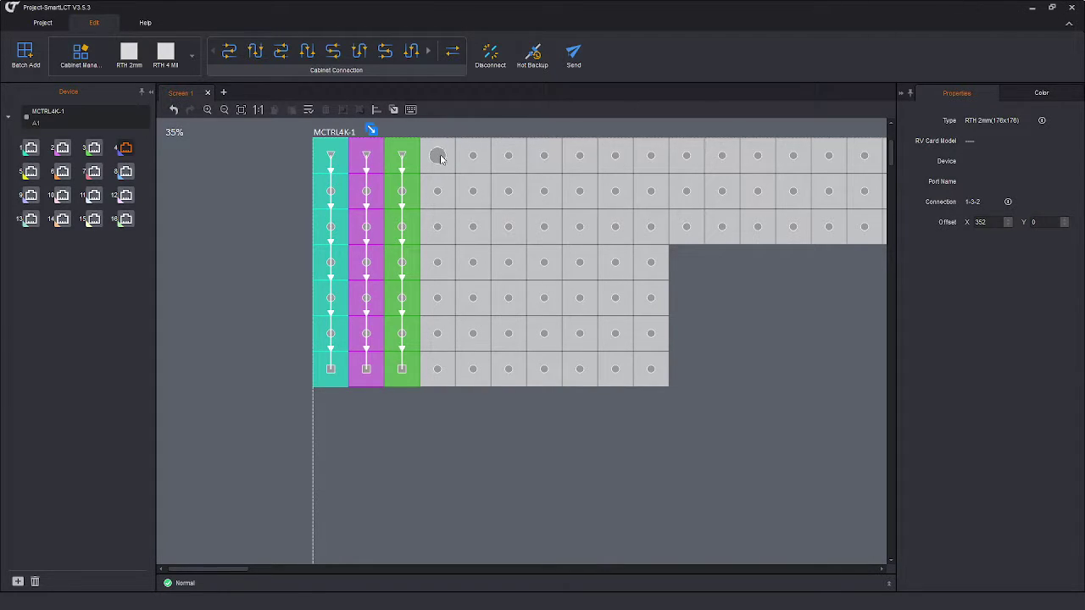
pyautogui.moveTo(440, 158); pyautogui.dragTo(686, 157)
pyautogui.click(30, 171)
pyautogui.moveTo(438, 189); pyautogui.dragTo(683, 190)
pyautogui.click(62, 171)
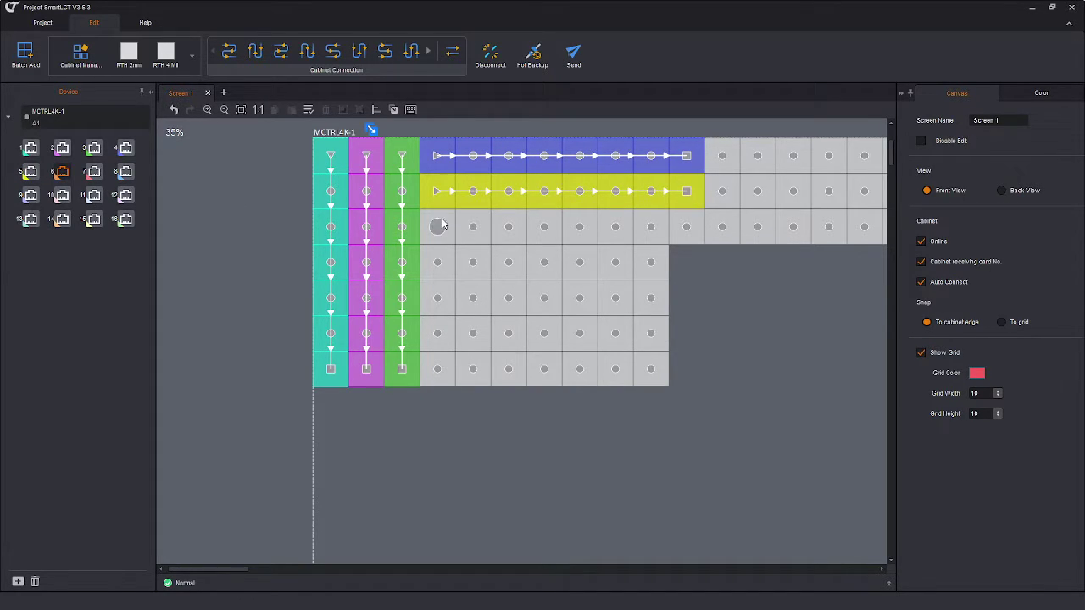
pyautogui.moveTo(438, 226)
pyautogui.mouseDown()
pyautogui.moveTo(679, 229)
pyautogui.moveTo(720, 275)
pyautogui.moveTo(744, 283)
pyautogui.moveTo(733, 300)
pyautogui.moveTo(732, 178)
pyautogui.moveTo(815, 146)
pyautogui.moveTo(788, 265)
pyautogui.mouseUp()
# - Wire rows four and five to ports 7 and 8, trimming port 8's ninth cabinet
pyautogui.press('Escape')
pyautogui.click(93, 171)
pyautogui.moveTo(436, 262)
pyautogui.mouseDown()
pyautogui.moveTo(685, 268)
pyautogui.moveTo(676, 266)
pyautogui.mouseUp()
pyautogui.click(125, 171)
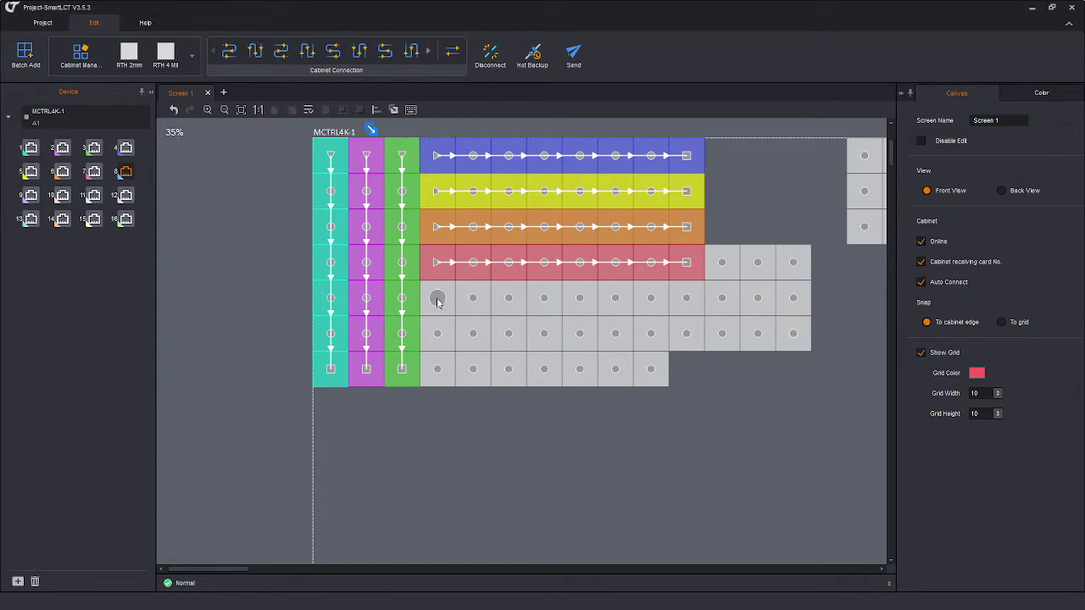
pyautogui.moveTo(437, 298); pyautogui.dragTo(721, 298)
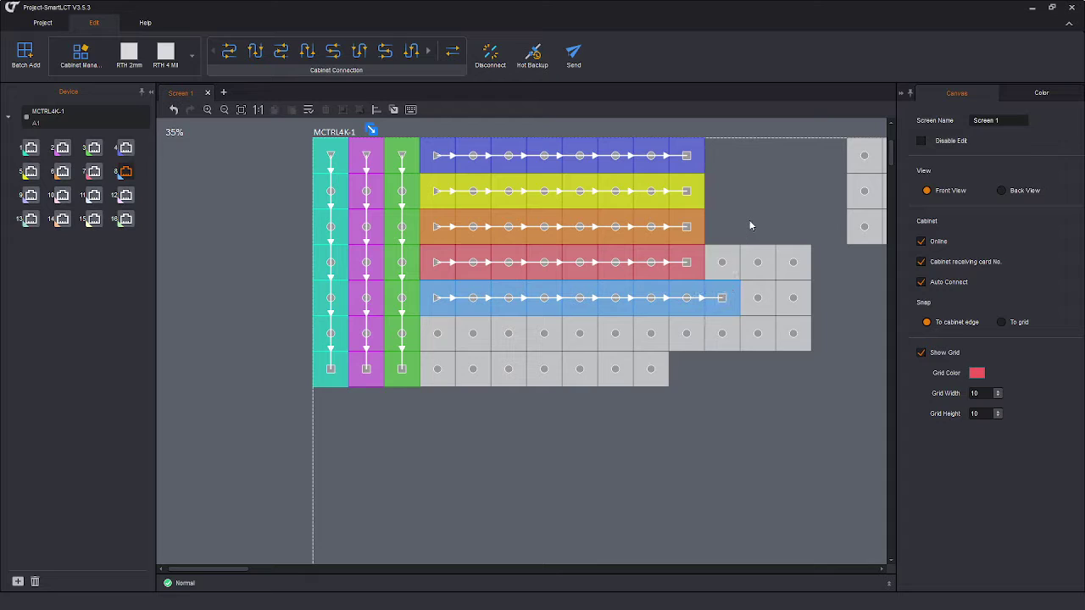
pyautogui.moveTo(730, 220); pyautogui.dragTo(736, 349)
pyautogui.click(502, 62)
pyautogui.click(832, 444)
pyautogui.click(700, 203)
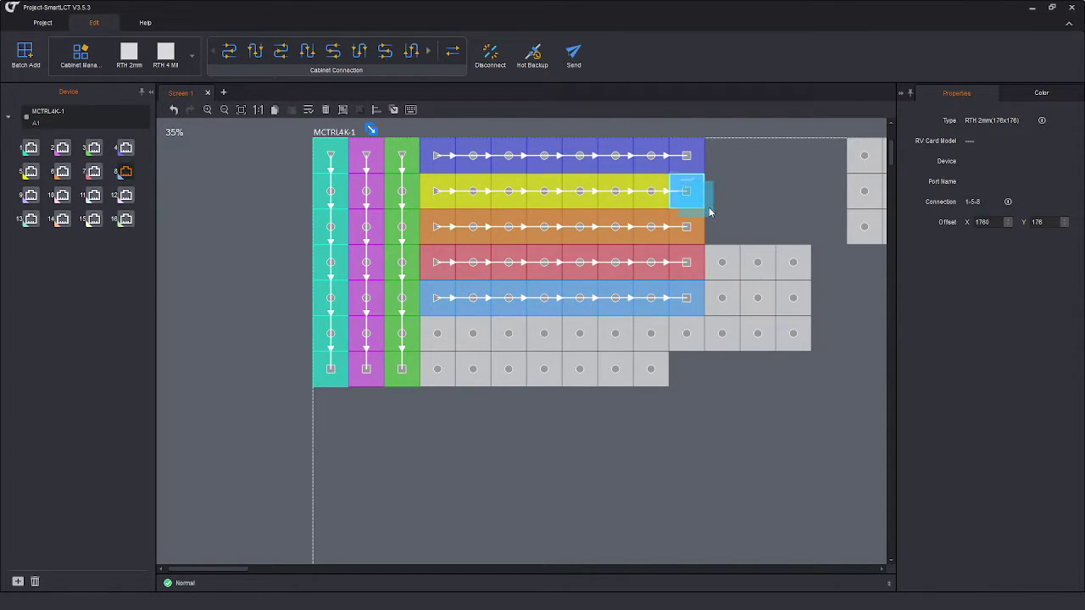
# - Move the 2×3 and 2×2 spare cabinet blocks aside and start the port 9 run along row 6
pyautogui.moveTo(797, 226); pyautogui.dragTo(752, 354)
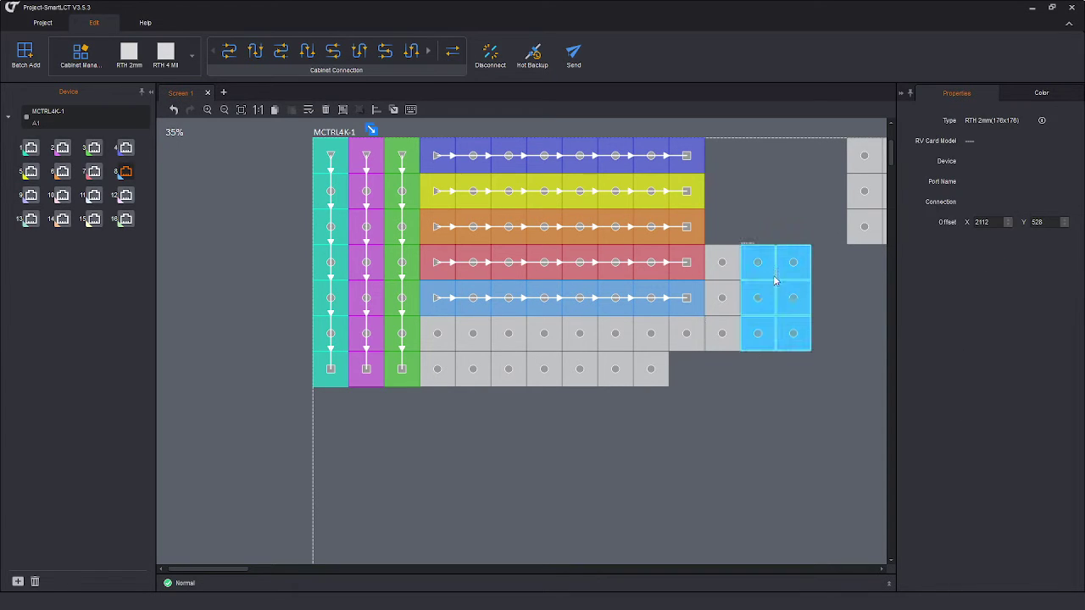
pyautogui.moveTo(774, 271); pyautogui.dragTo(704, 379)
pyautogui.click(615, 431)
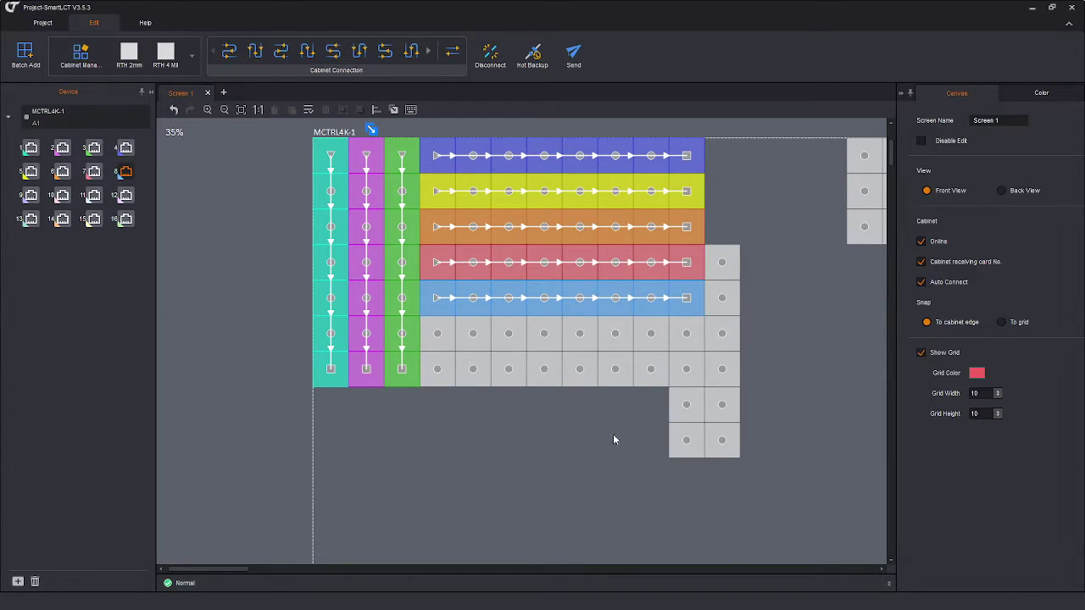
pyautogui.moveTo(643, 400); pyautogui.dragTo(792, 456)
pyautogui.moveTo(737, 404); pyautogui.dragTo(859, 332)
pyautogui.click(572, 444)
pyautogui.moveTo(437, 333)
pyautogui.mouseDown()
pyautogui.moveTo(682, 334)
pyautogui.moveTo(686, 343)
pyautogui.moveTo(686, 370)
pyautogui.moveTo(439, 373)
pyautogui.mouseUp()
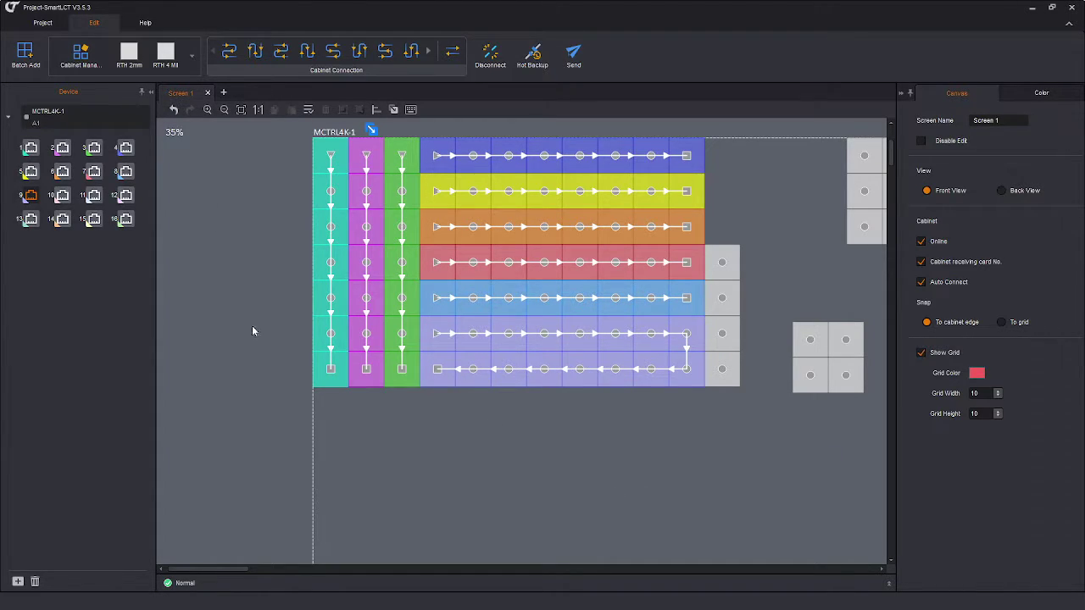
# - Delete the loose cabinets and the stray top-right cabinet block
pyautogui.moveTo(215, 567); pyautogui.dragTo(238, 568)
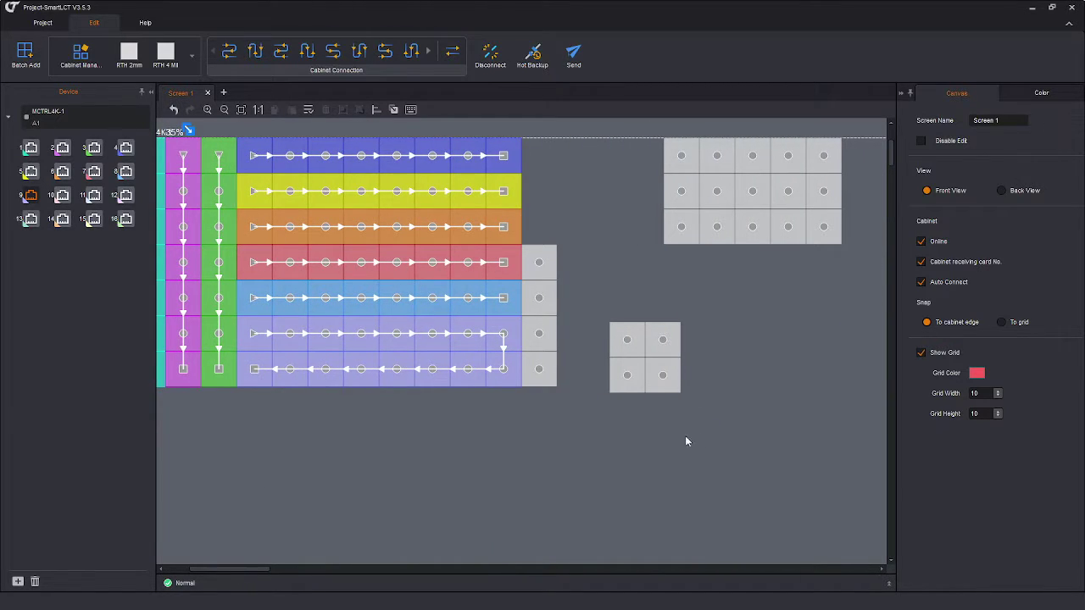
pyautogui.moveTo(537, 190); pyautogui.dragTo(698, 452)
pyautogui.press('Delete')
pyautogui.moveTo(651, 288); pyautogui.dragTo(842, 122)
pyautogui.press('Delete')
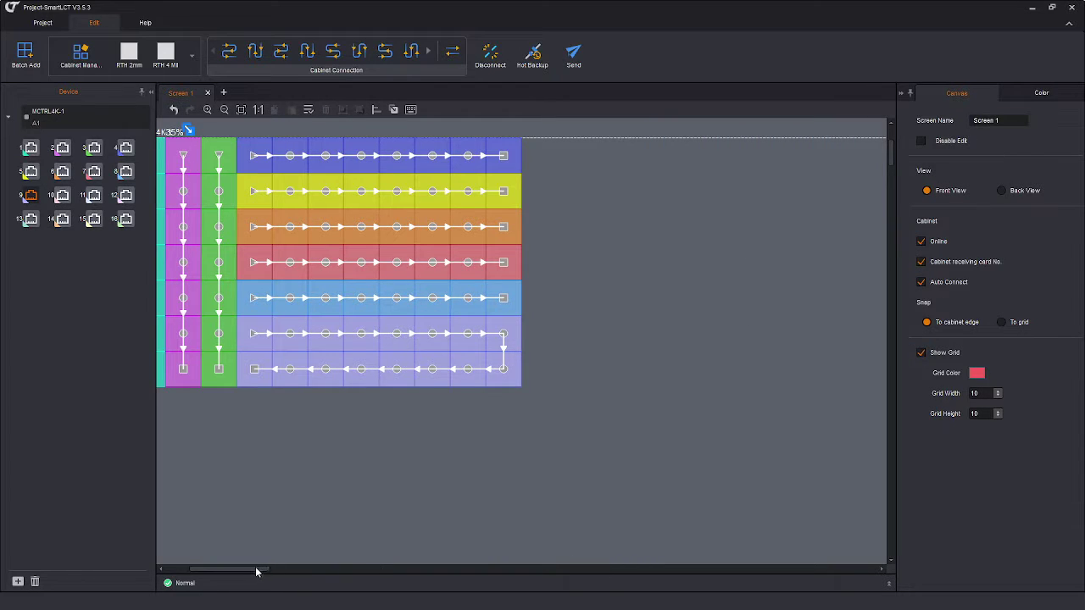
# - Copy the left three 7-cabinet columns and place the copy at the wall's right edge
pyautogui.moveTo(257, 572); pyautogui.dragTo(230, 572)
pyautogui.moveTo(369, 421); pyautogui.dragTo(691, 144)
pyautogui.click(335, 186)
pyautogui.click(695, 455)
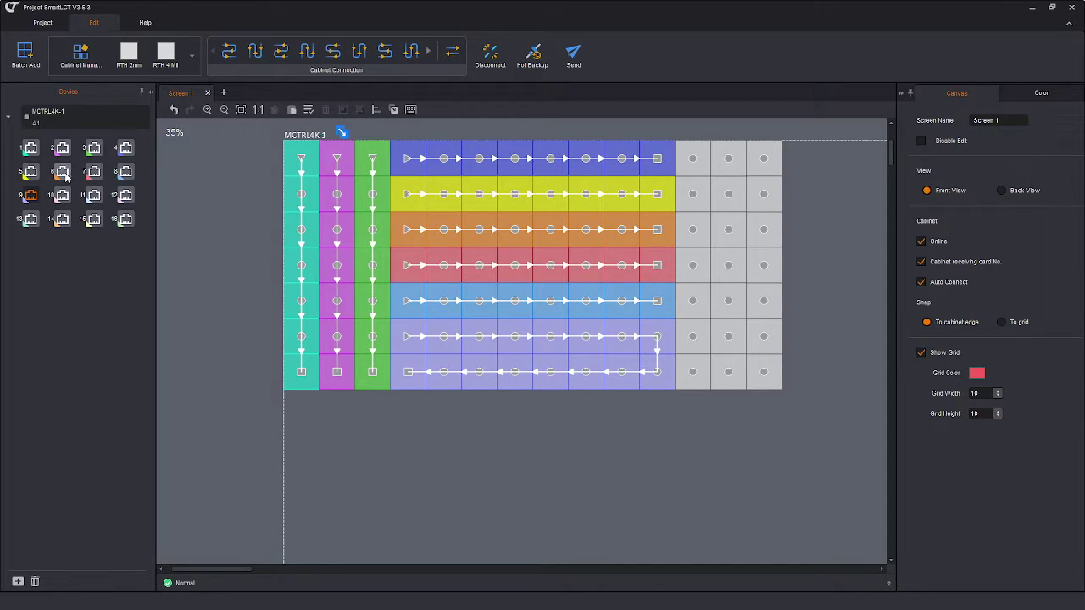
# - Chain port 10 down the first new right column, then ports 11 and 12 down the next two
pyautogui.click(53, 200)
pyautogui.click(64, 198)
pyautogui.click(692, 158)
pyautogui.moveTo(695, 180); pyautogui.dragTo(693, 415)
pyautogui.click(98, 195)
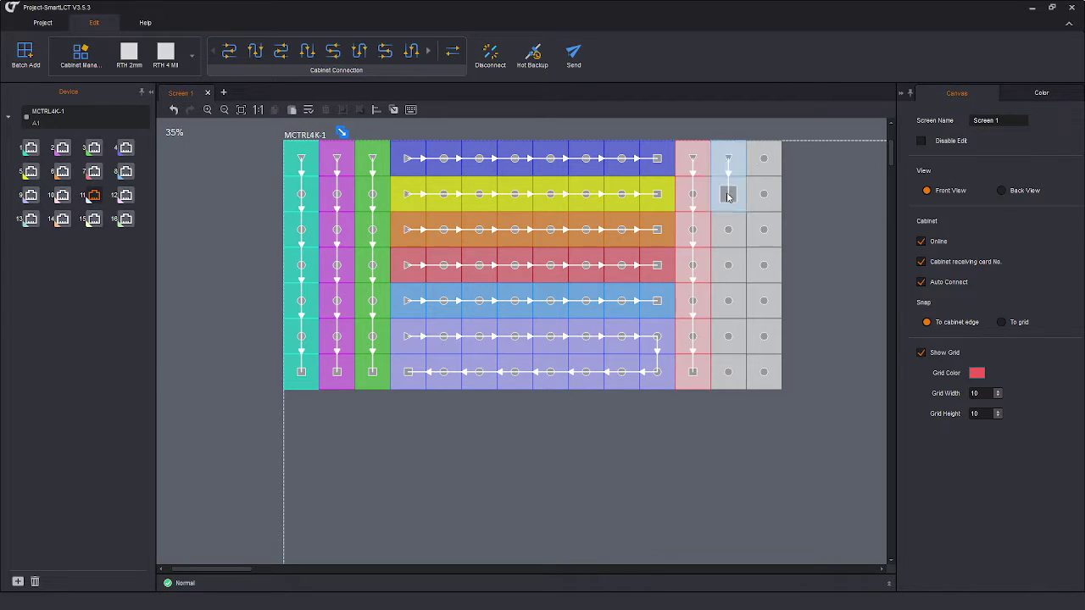
pyautogui.moveTo(728, 196); pyautogui.dragTo(728, 380)
pyautogui.click(125, 195)
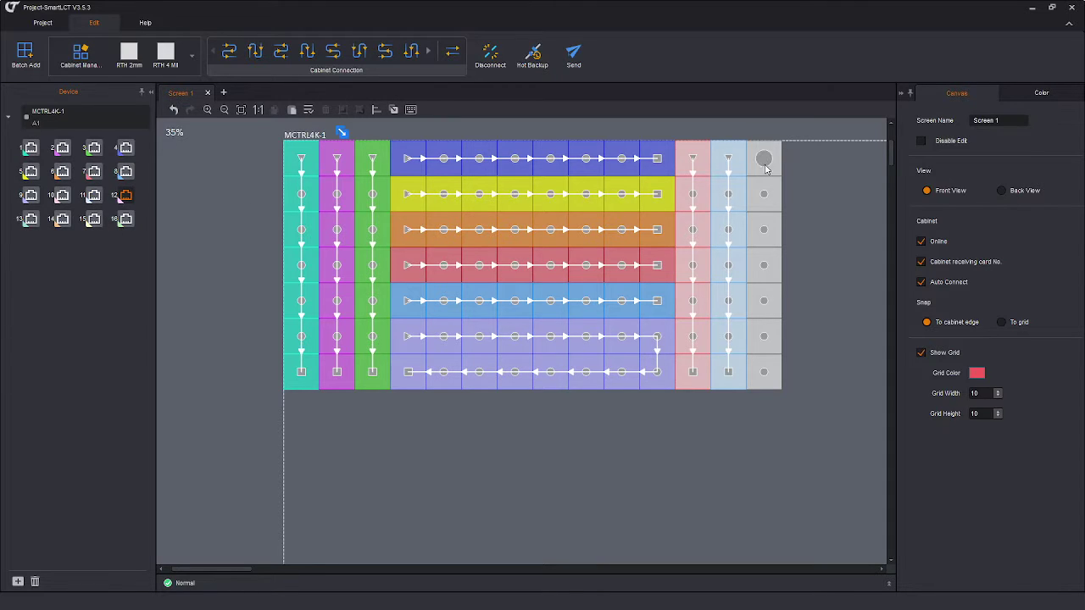
pyautogui.moveTo(763, 158); pyautogui.dragTo(762, 384)
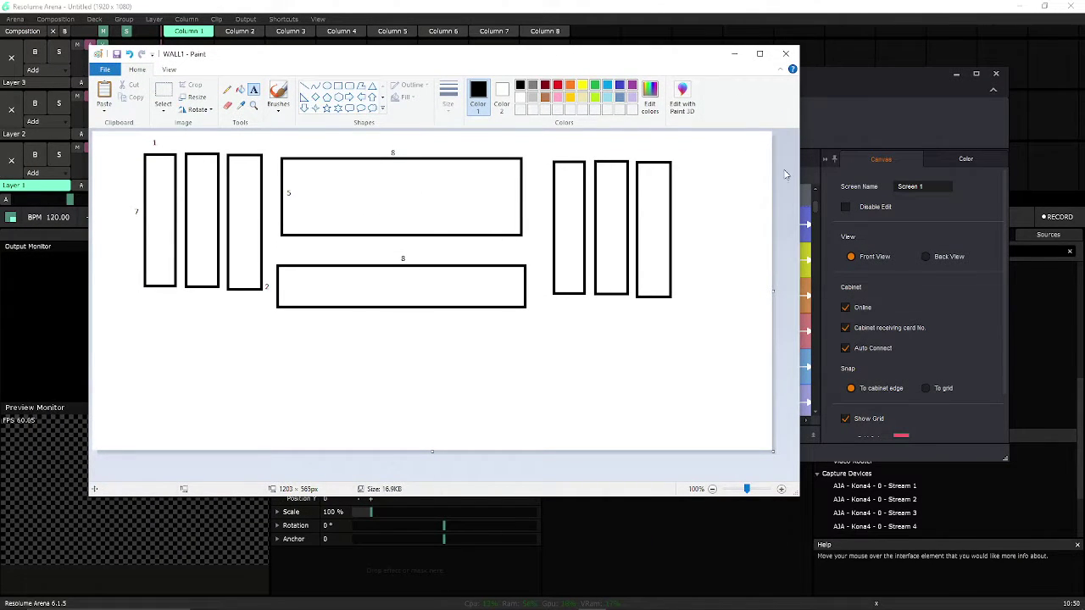
# - Maximize SmartLCT, select the whole wall to check its Color settings, then minimize SmartLCT
pyautogui.click(822, 80)
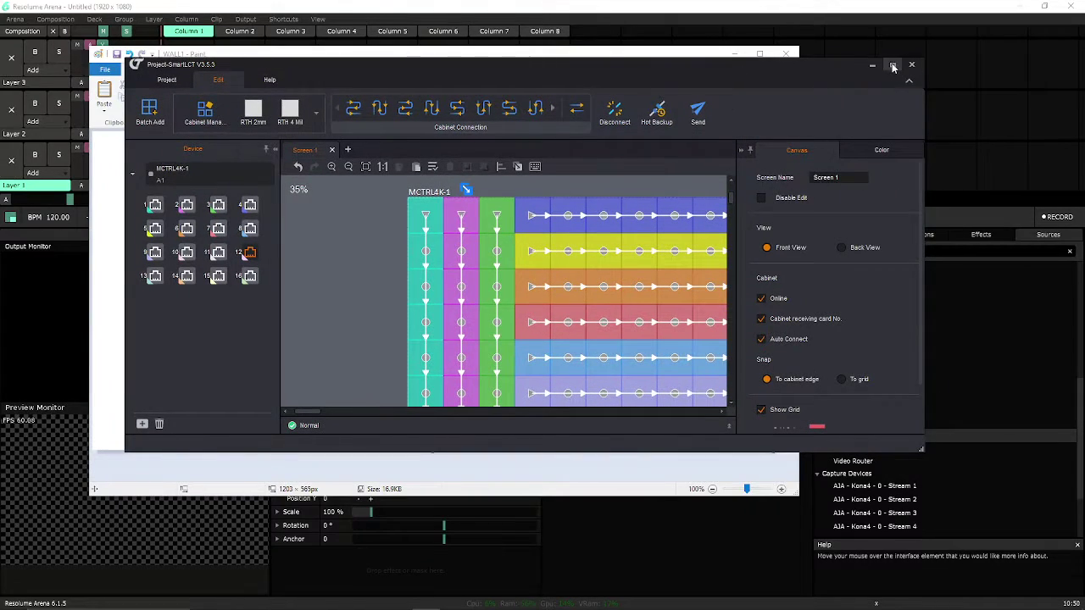
pyautogui.click(891, 65)
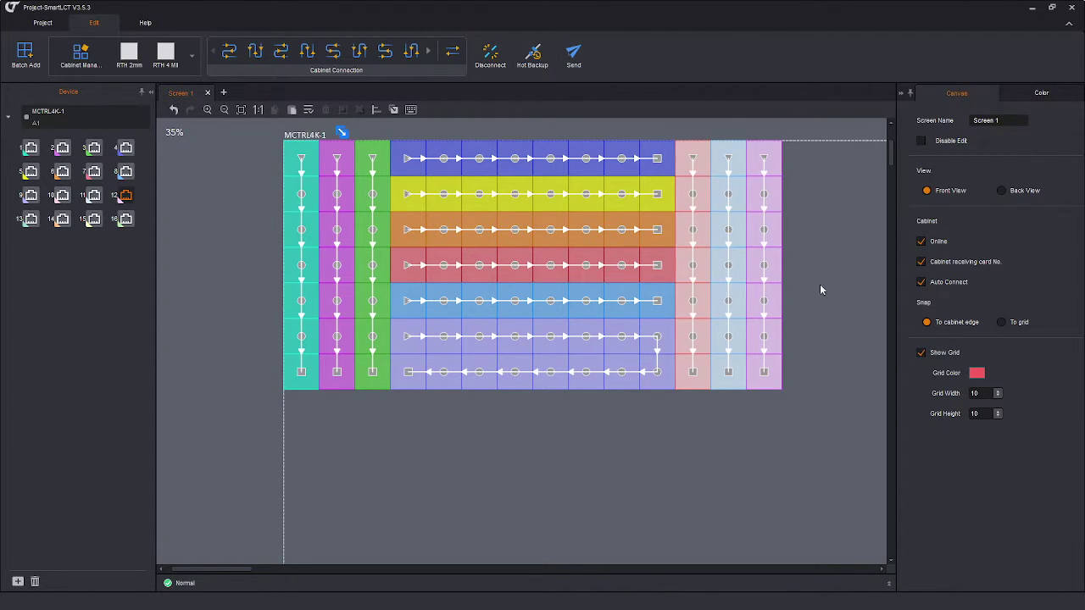
pyautogui.moveTo(819, 479); pyautogui.dragTo(278, 128)
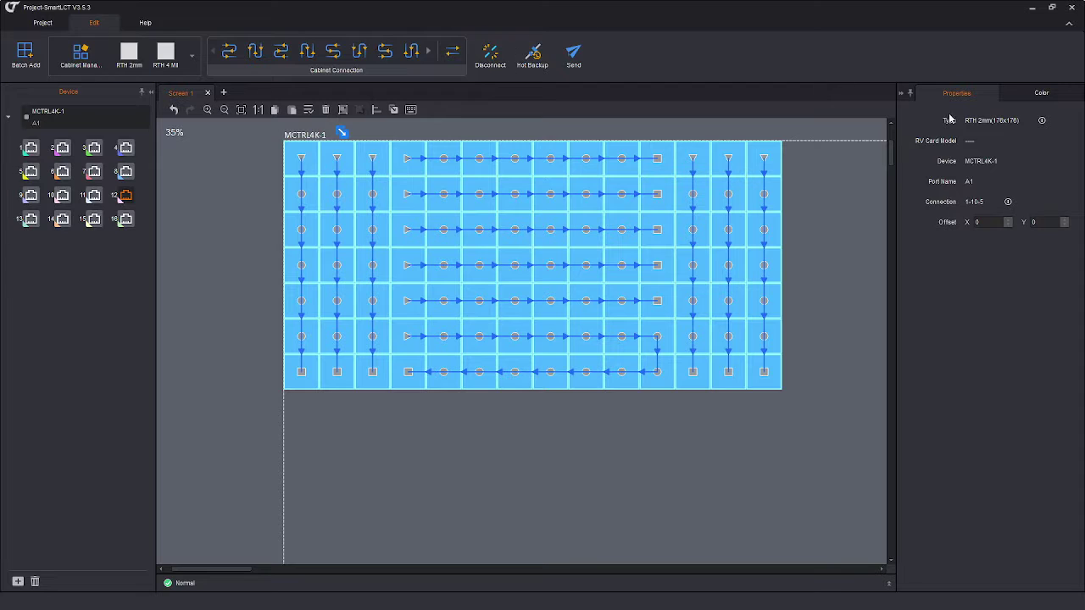
pyautogui.click(1019, 92)
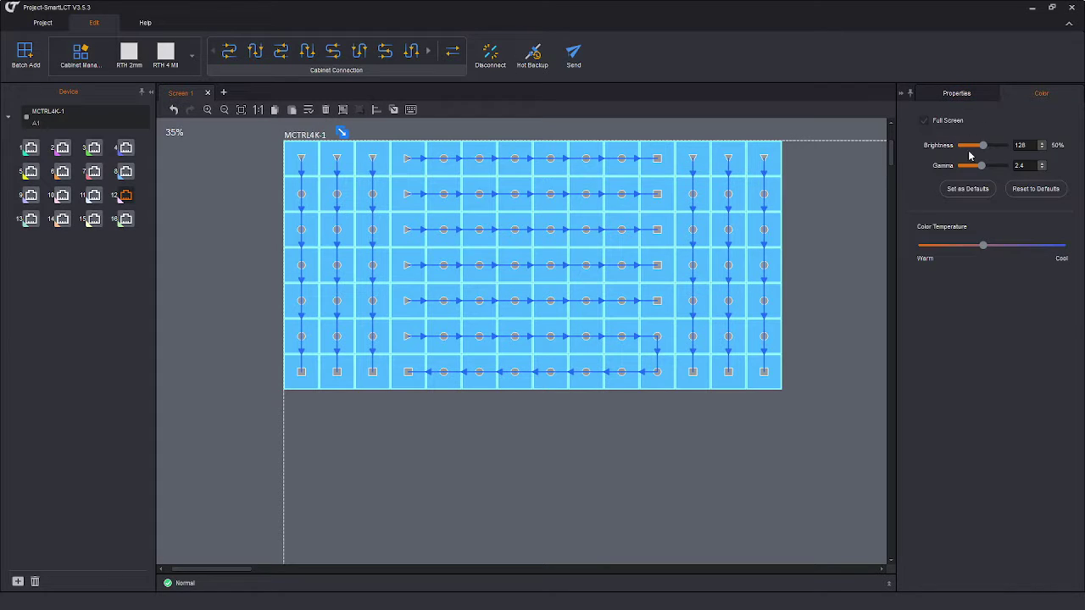
pyautogui.click(1051, 7)
pyautogui.click(872, 64)
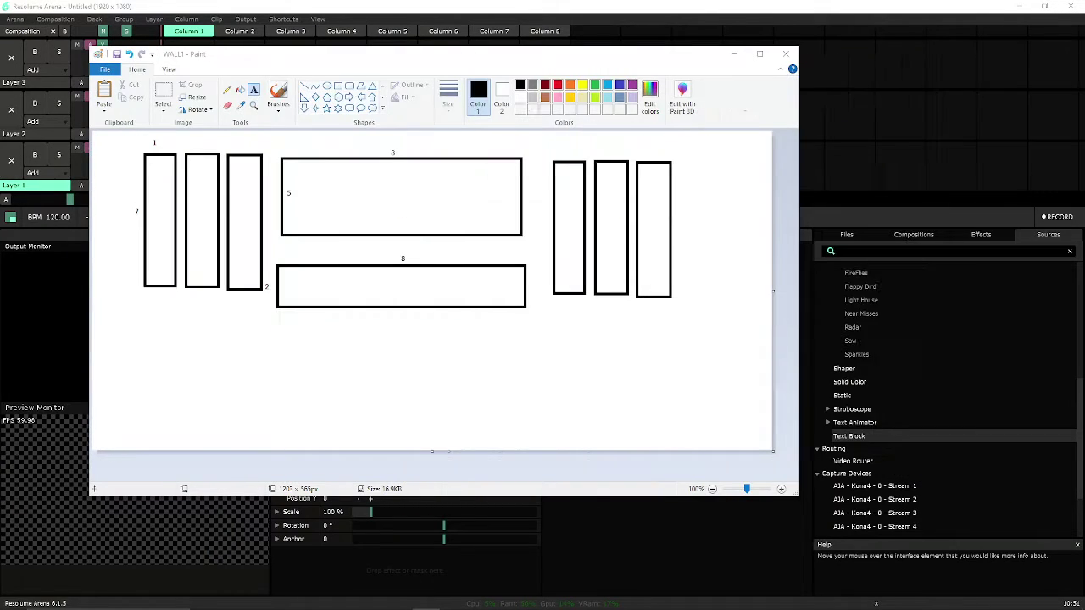
# - Name the composition SUPER WALL RTH with a wall-layout description and size it 3840 x 2160 (4K)
pyautogui.click(734, 54)
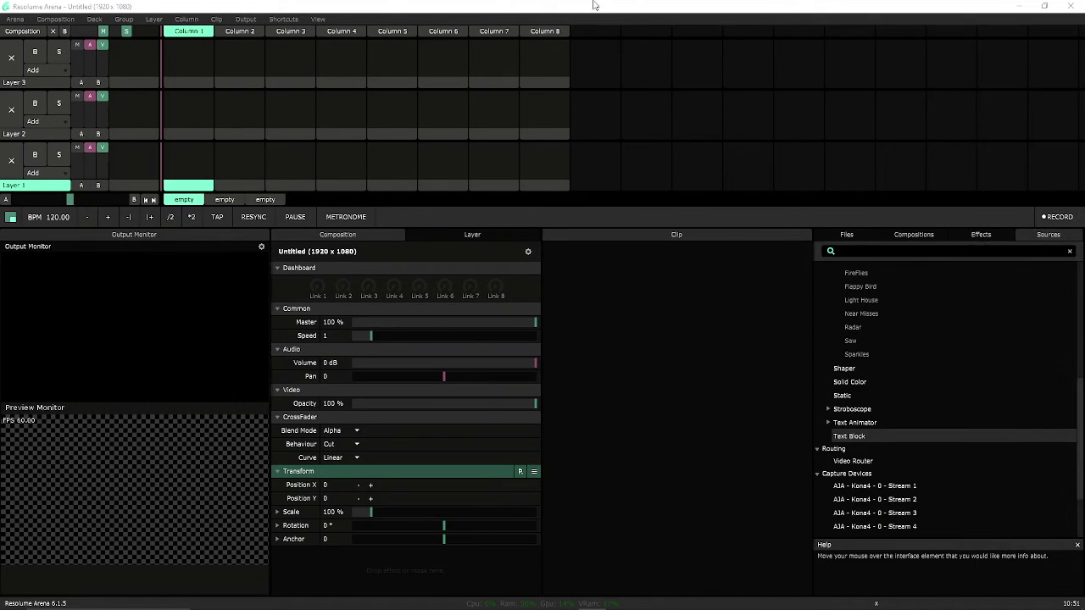
pyautogui.click(245, 19)
pyautogui.click(55, 19)
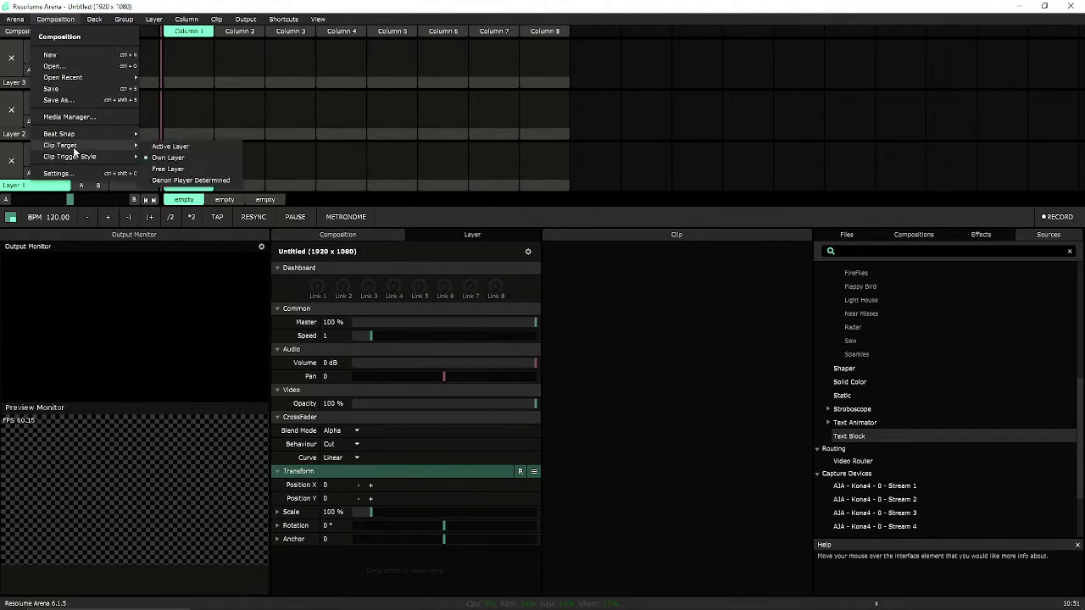
pyautogui.click(72, 173)
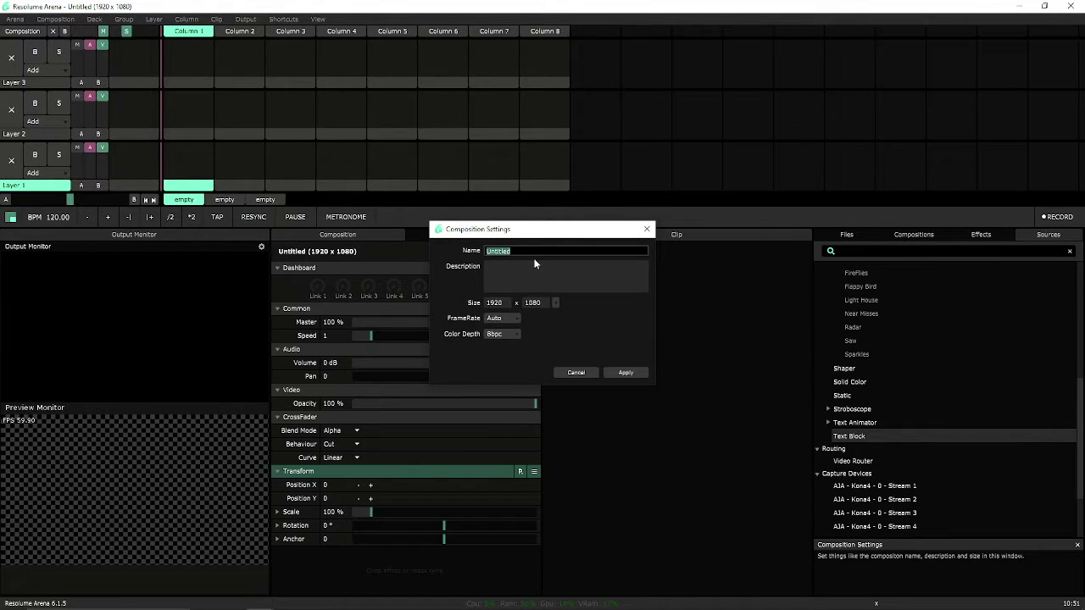
pyautogui.write('SUPER WALL RTH')
pyautogui.press('Return')
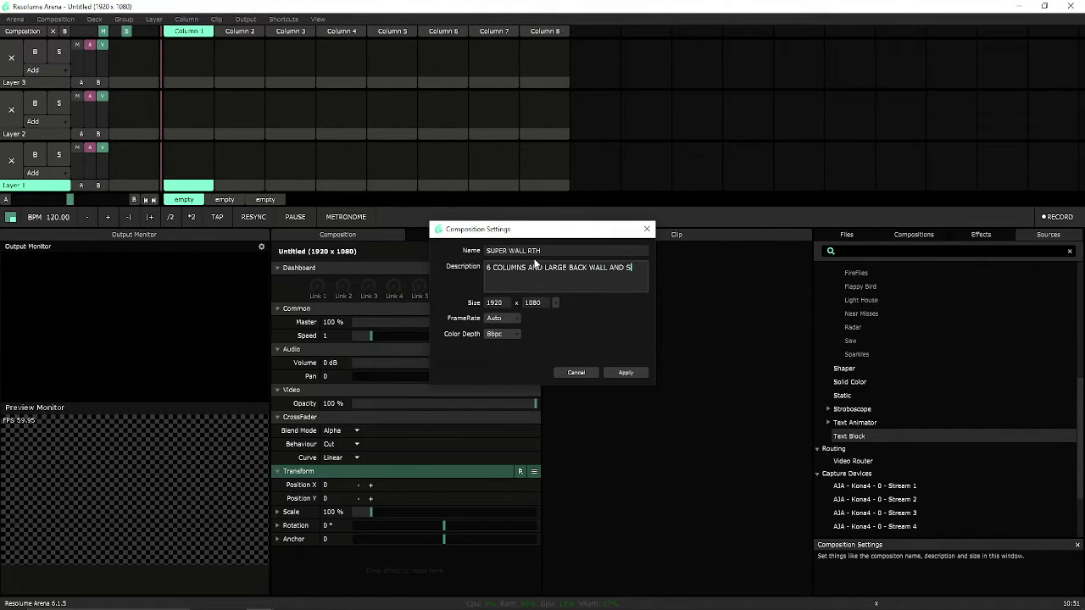
pyautogui.write('MALL FRONT WALL')
pyautogui.click(555, 306)
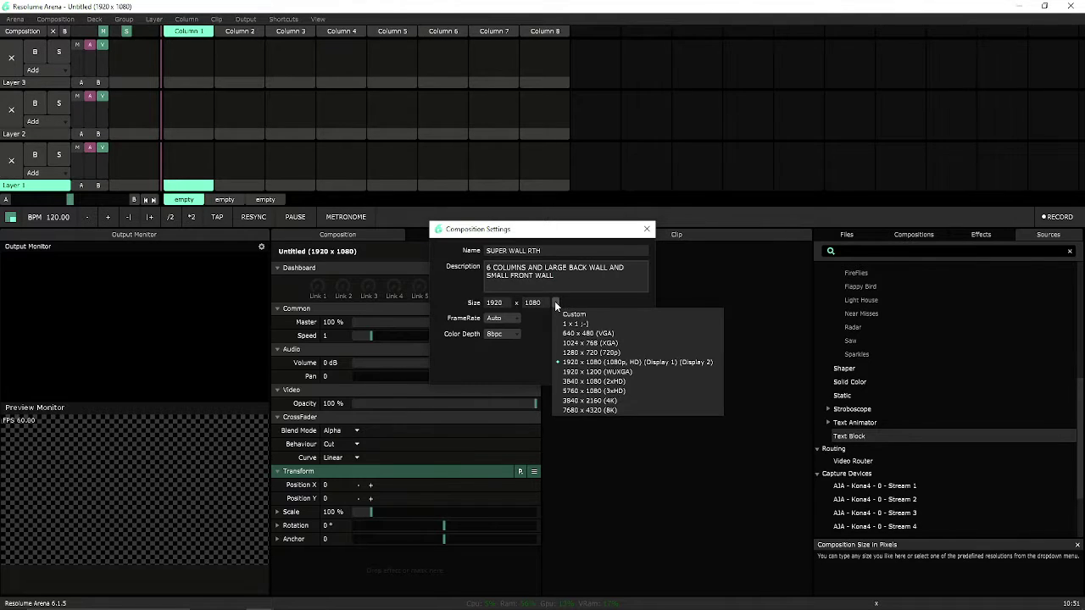
pyautogui.click(618, 401)
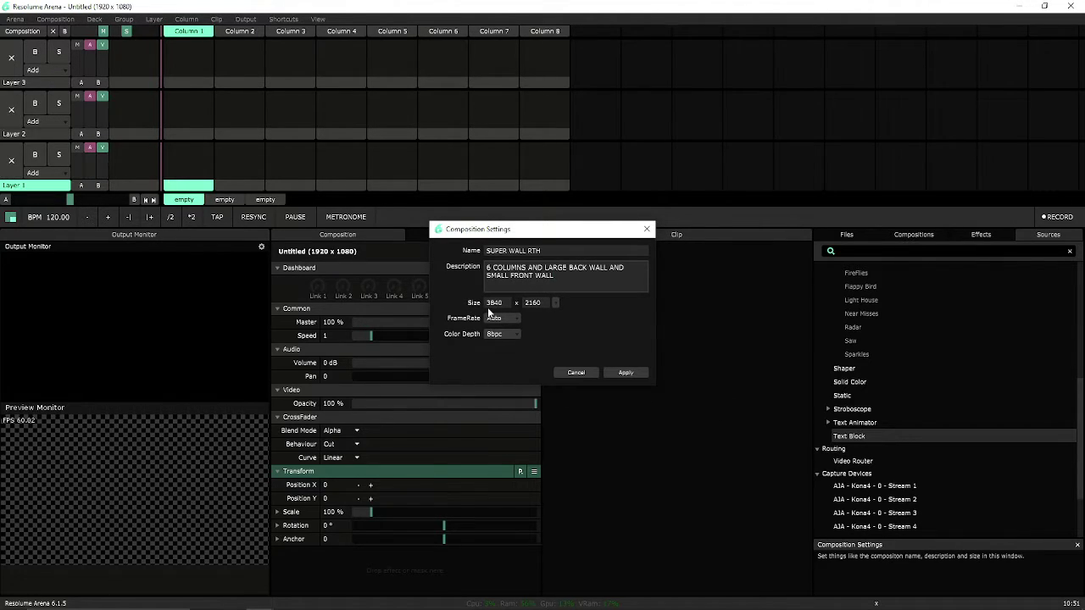
pyautogui.click(624, 373)
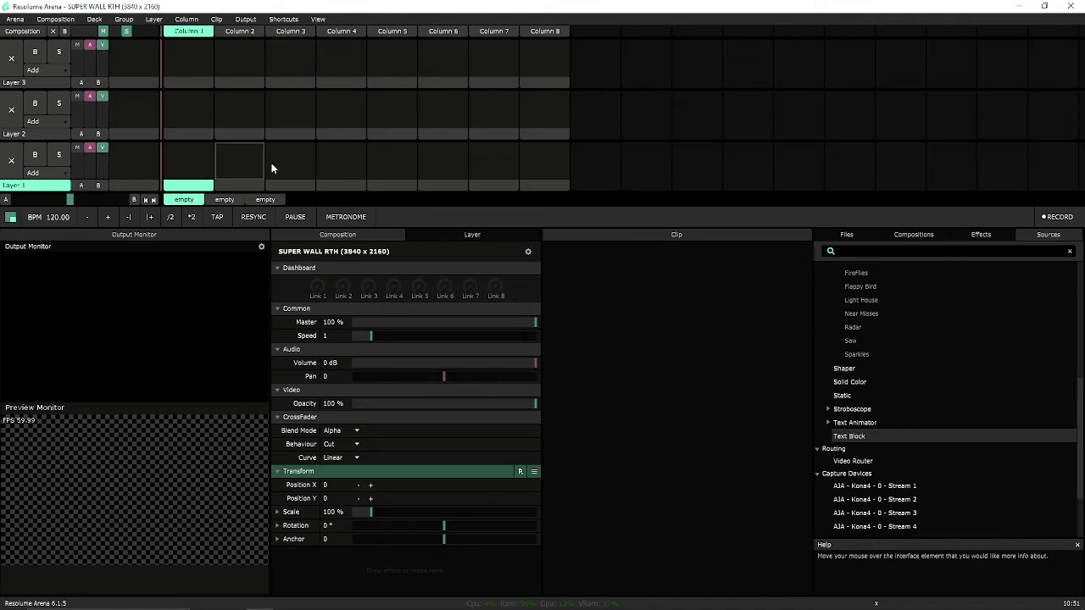
# - In Advanced Output, move the DJ FACADE slice to the top-left and stretch it across the canvas
pyautogui.click(246, 18)
pyautogui.click(282, 138)
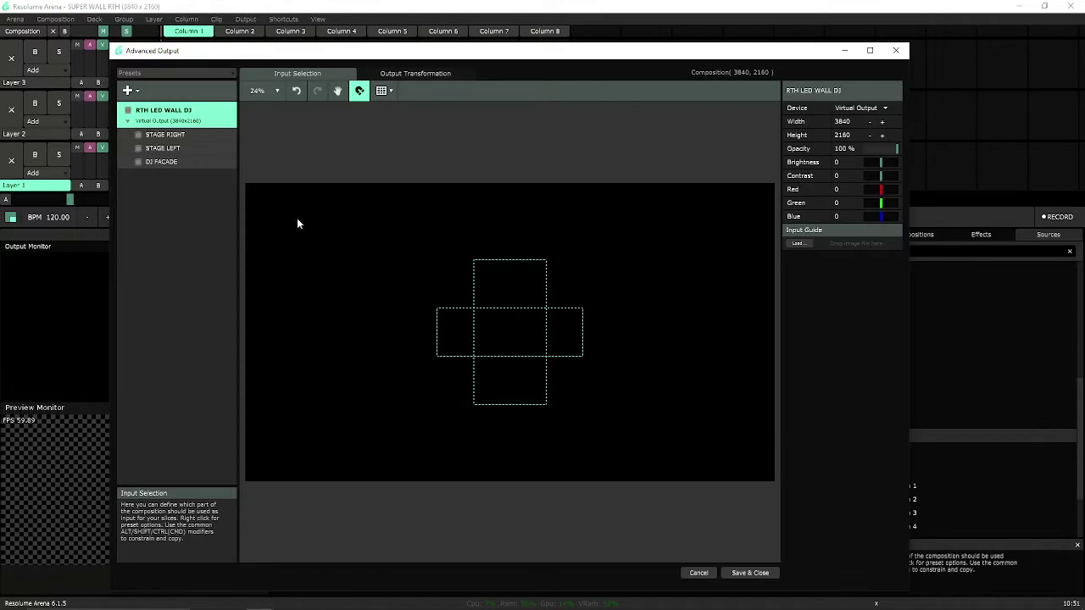
pyautogui.moveTo(371, 206); pyautogui.dragTo(653, 450)
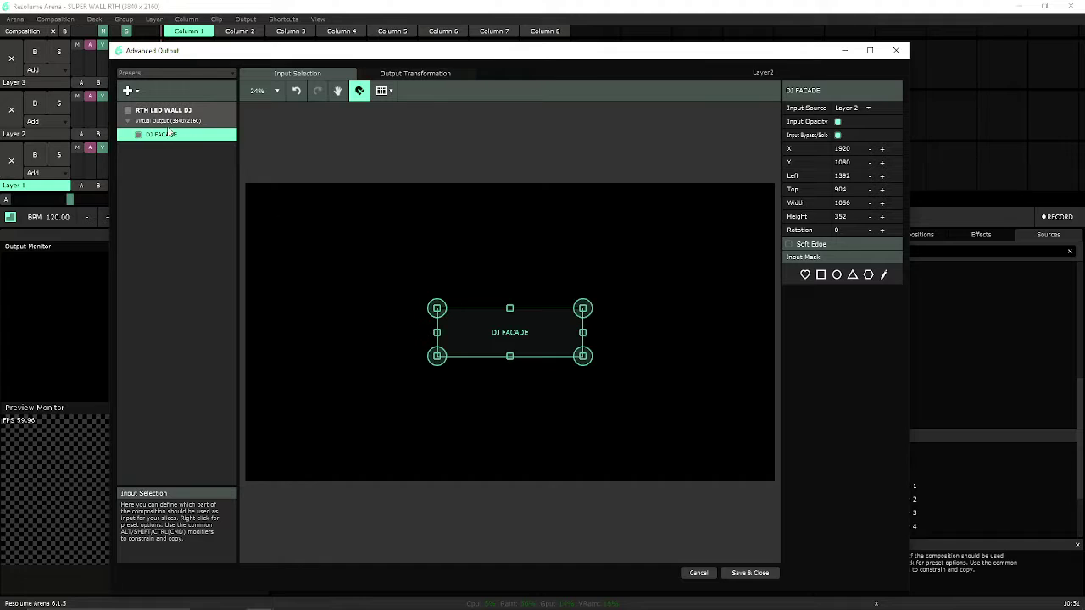
pyautogui.moveTo(463, 344); pyautogui.dragTo(284, 222)
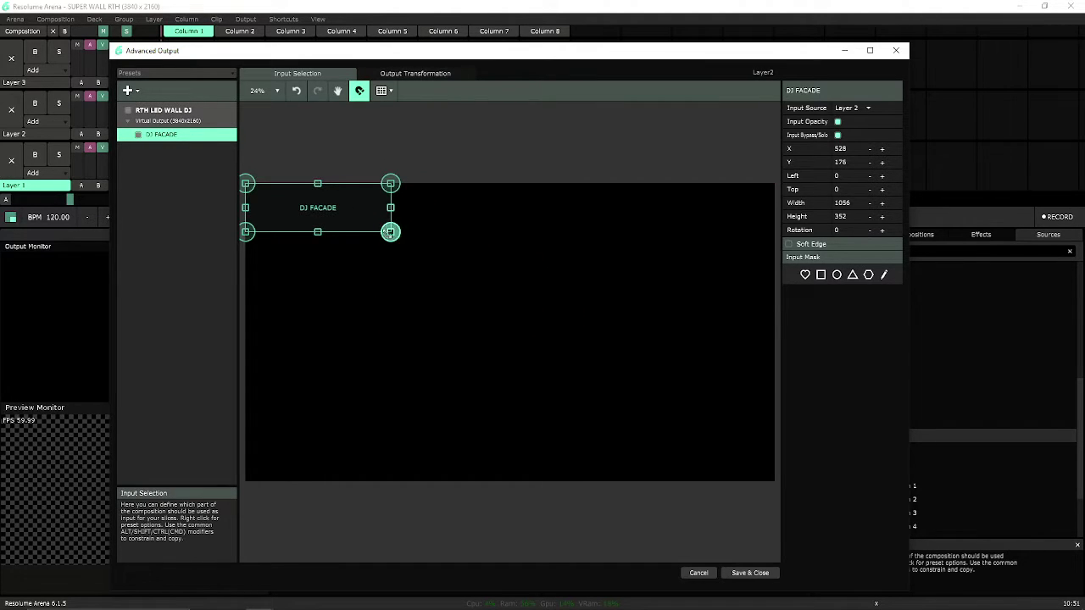
pyautogui.moveTo(389, 231); pyautogui.dragTo(773, 480)
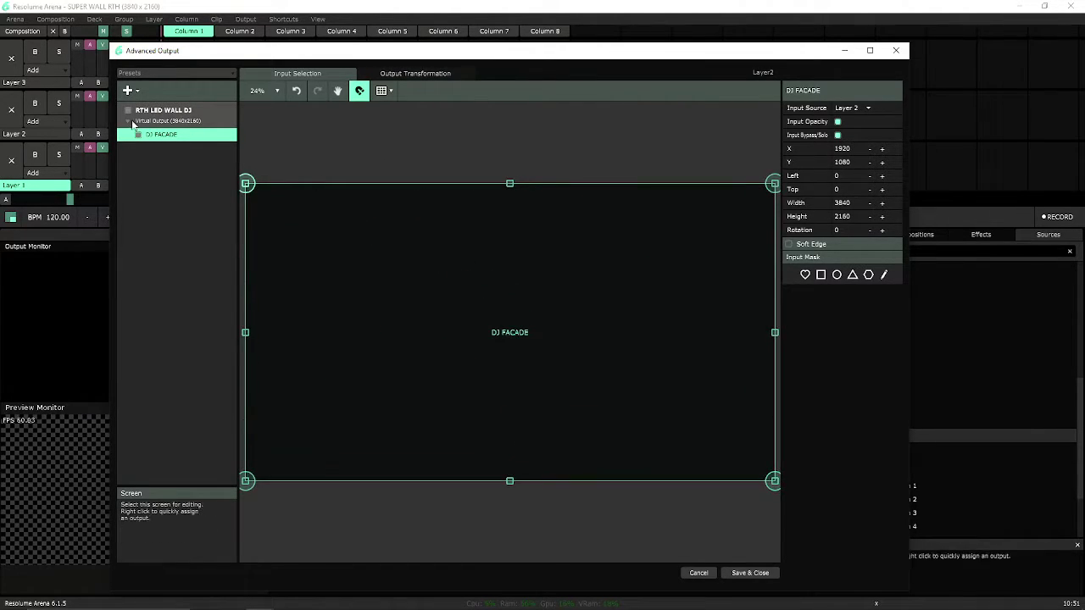
# - Add Screen 1 with one slice, delete the RTH LED WALL DJ screen, and select Slice 1
pyautogui.click(128, 91)
pyautogui.click(140, 107)
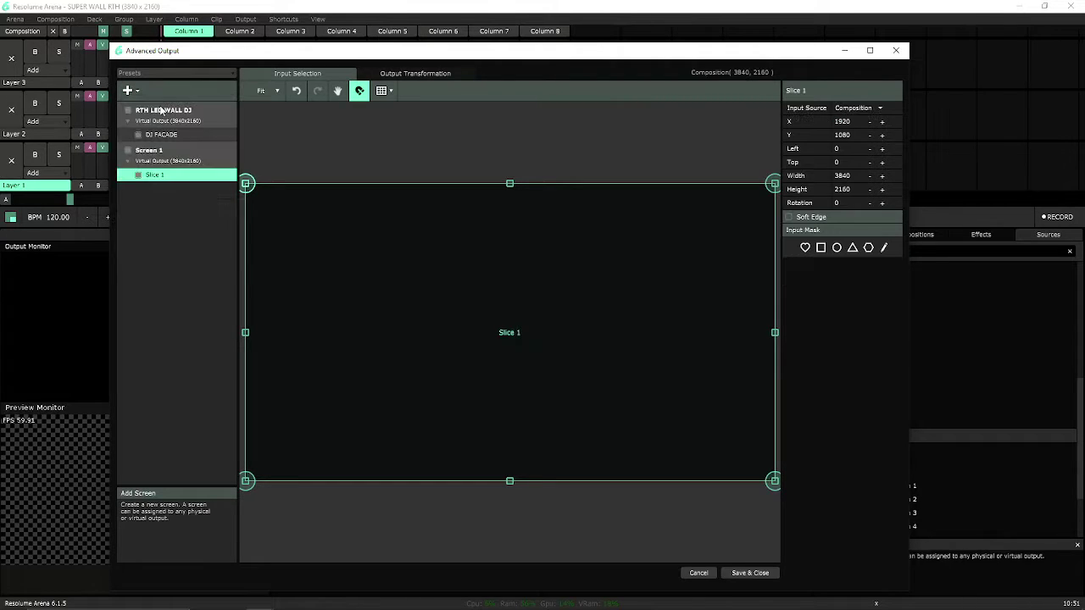
pyautogui.rightClick(189, 121)
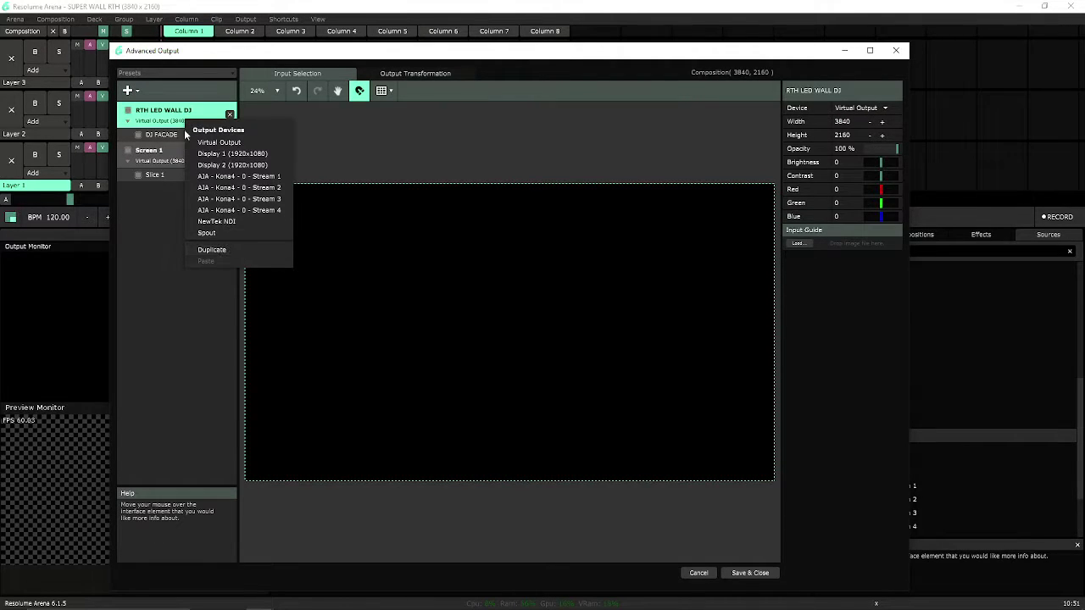
pyautogui.click(179, 128)
pyautogui.click(193, 162)
pyautogui.click(228, 111)
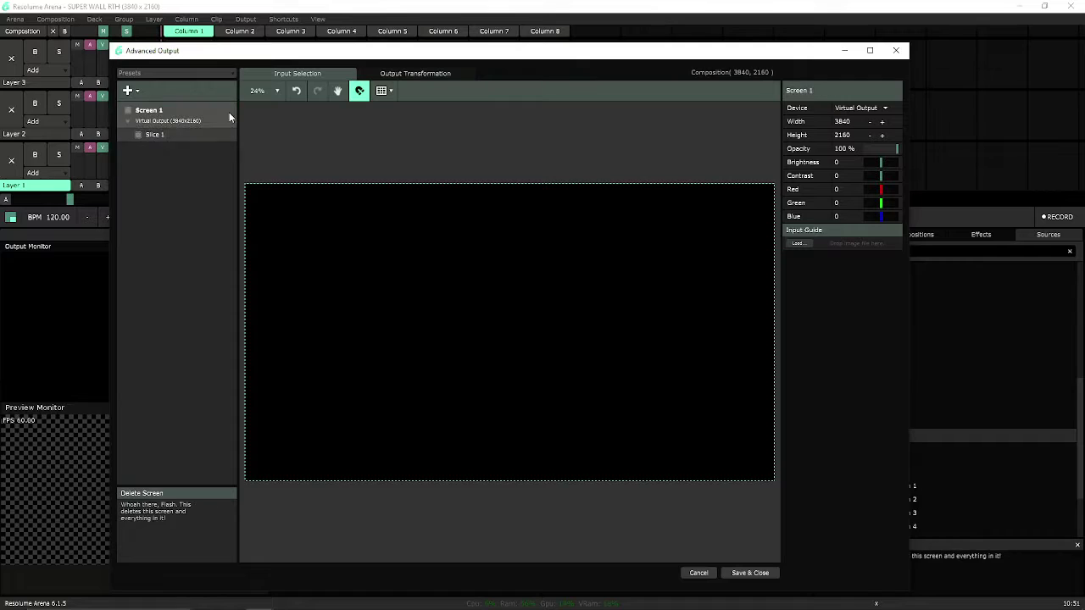
pyautogui.click(180, 136)
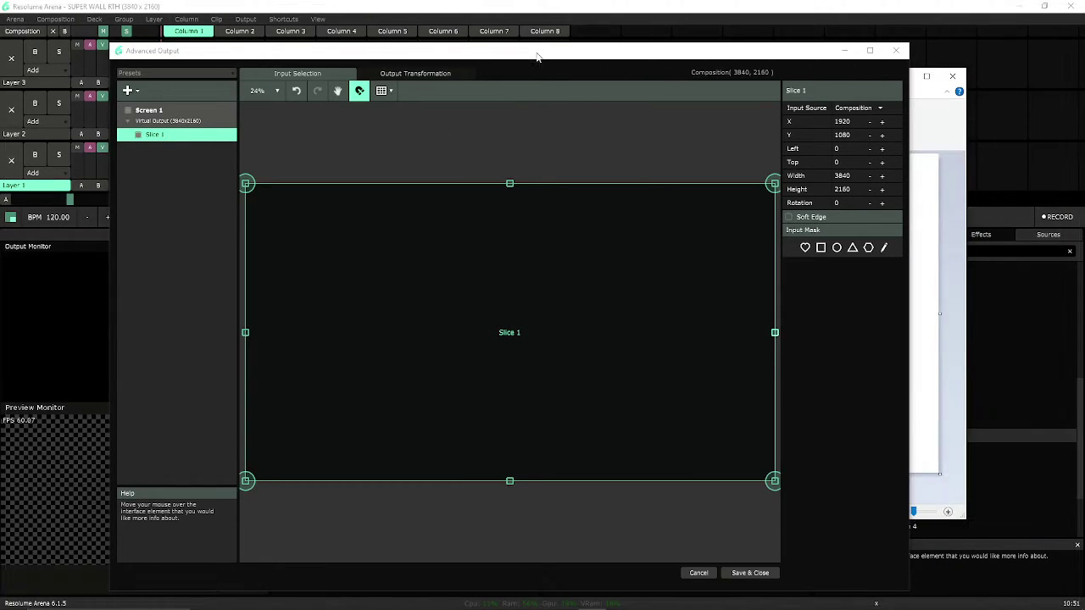
# - Size Slice 1 to a 176-wide, 1232-tall (7*176) strip at the composition's top-left
pyautogui.moveTo(536, 57); pyautogui.dragTo(608, 382)
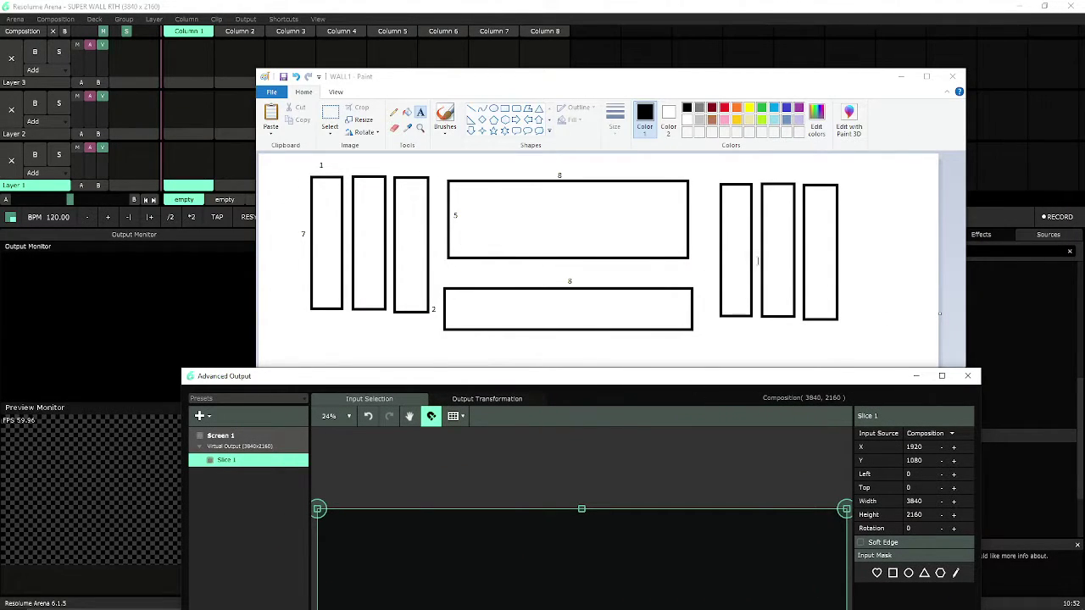
pyautogui.click(994, 284)
pyautogui.moveTo(826, 377); pyautogui.dragTo(767, 21)
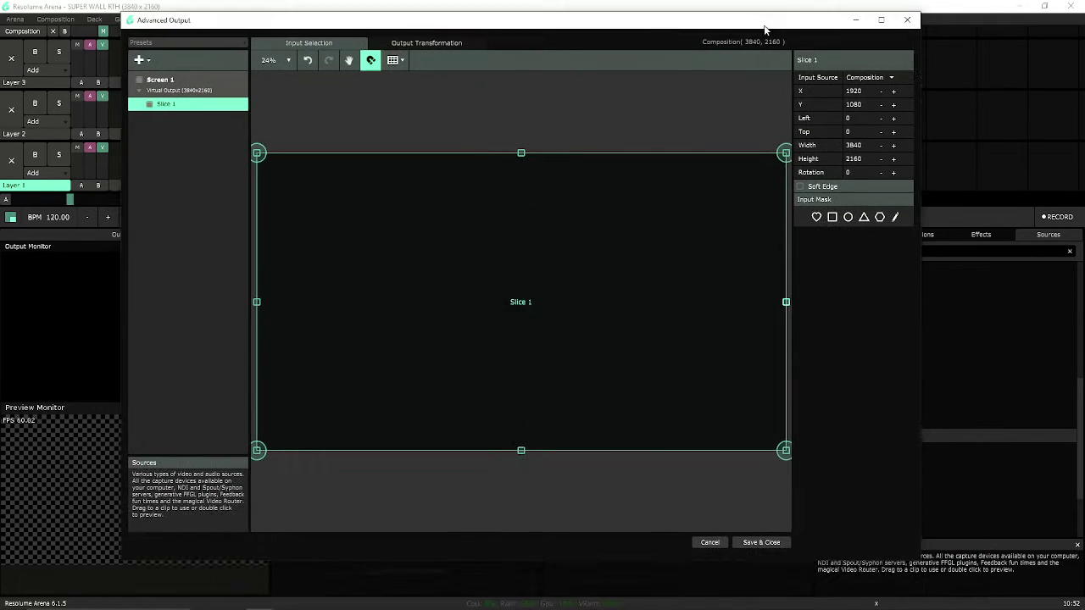
pyautogui.doubleClick(853, 159)
pyautogui.write('7*176')
pyautogui.press('Return')
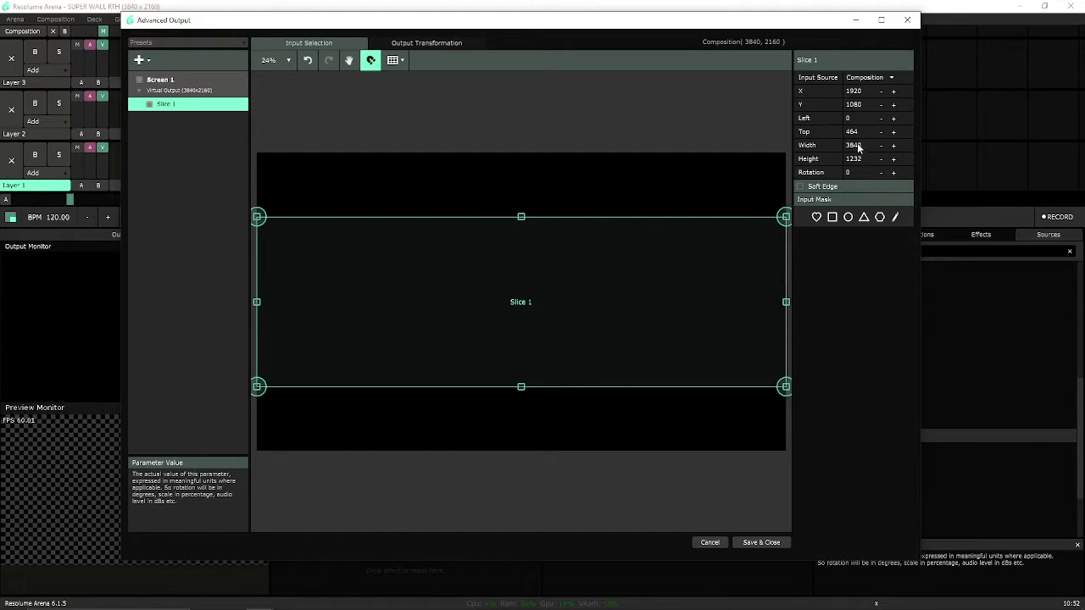
pyautogui.doubleClick(855, 146)
pyautogui.write('1*')
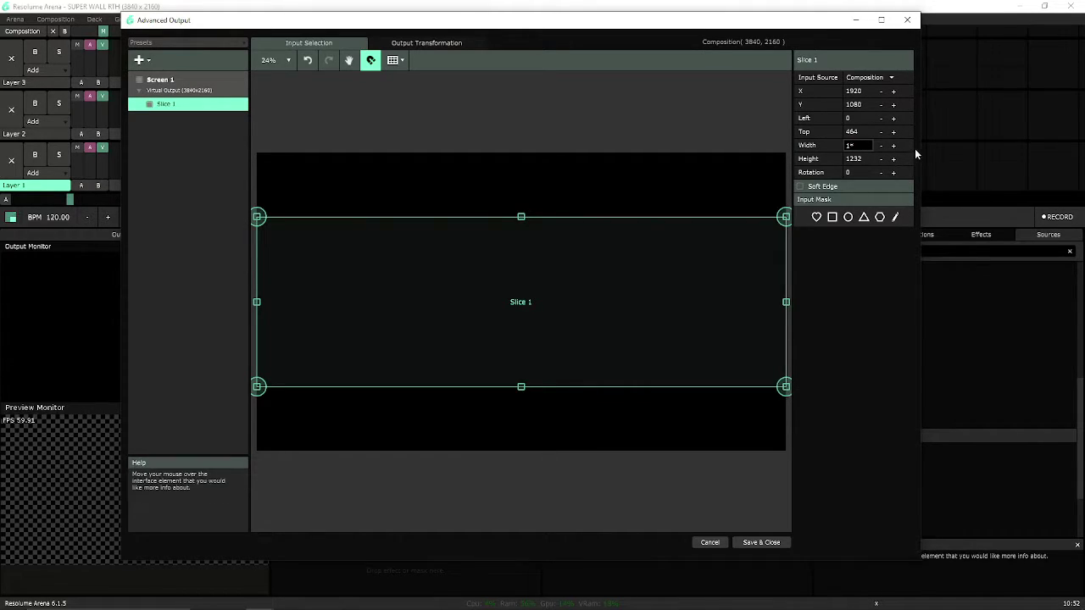
pyautogui.write('176')
pyautogui.press('Return')
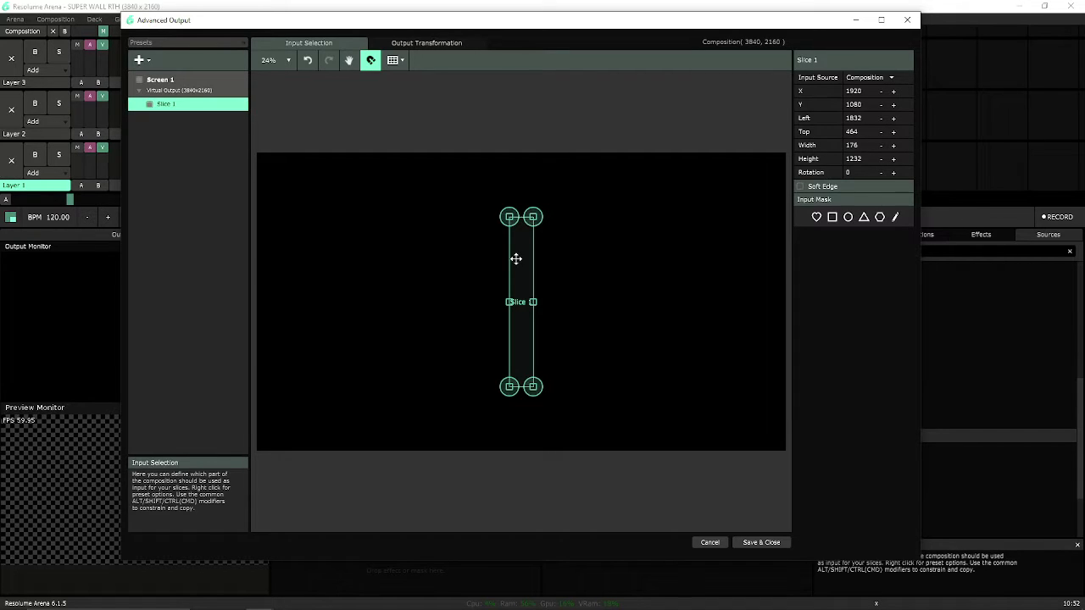
pyautogui.moveTo(515, 259); pyautogui.dragTo(266, 196)
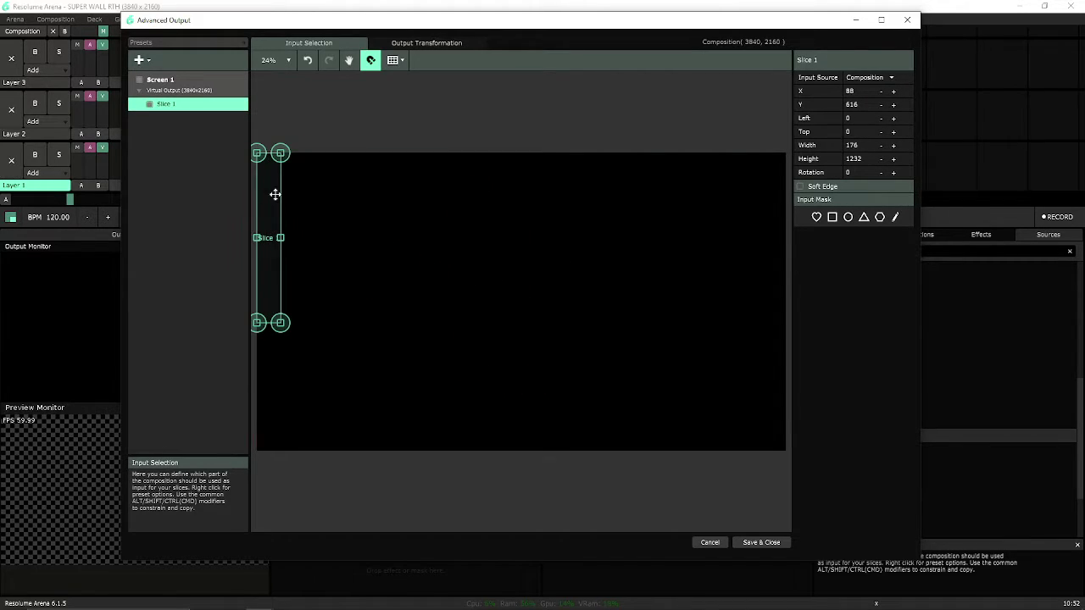
# - Duplicate the strip as Slice 2 placed beside Slice 1, then duplicate again as Slice 3
pyautogui.hotkey('ctrl', 'd')
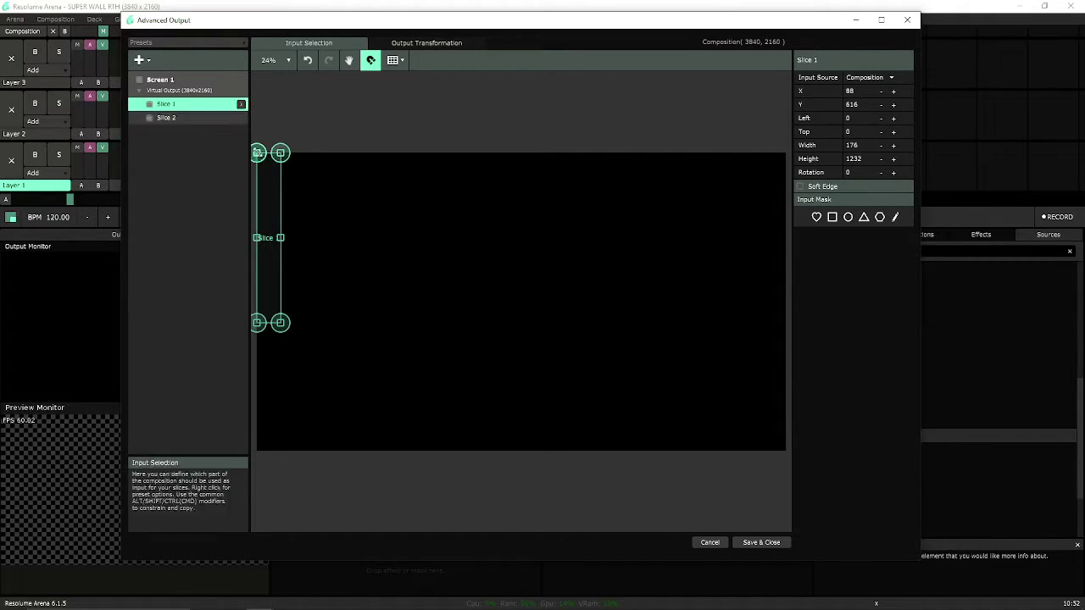
pyautogui.click(186, 118)
pyautogui.moveTo(264, 178); pyautogui.dragTo(328, 202)
pyautogui.hotkey('ctrl', 'd')
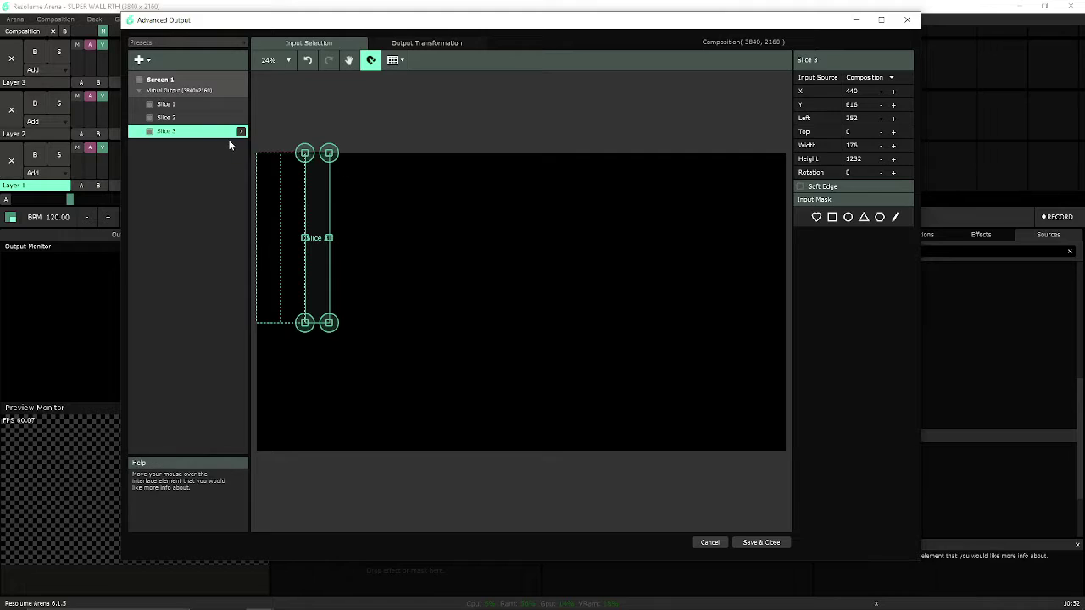
# - Add Slice 4 at 1408×880 (8*176 × 5*176) and move it up beside the left strips
pyautogui.click(353, 186)
pyautogui.click(140, 59)
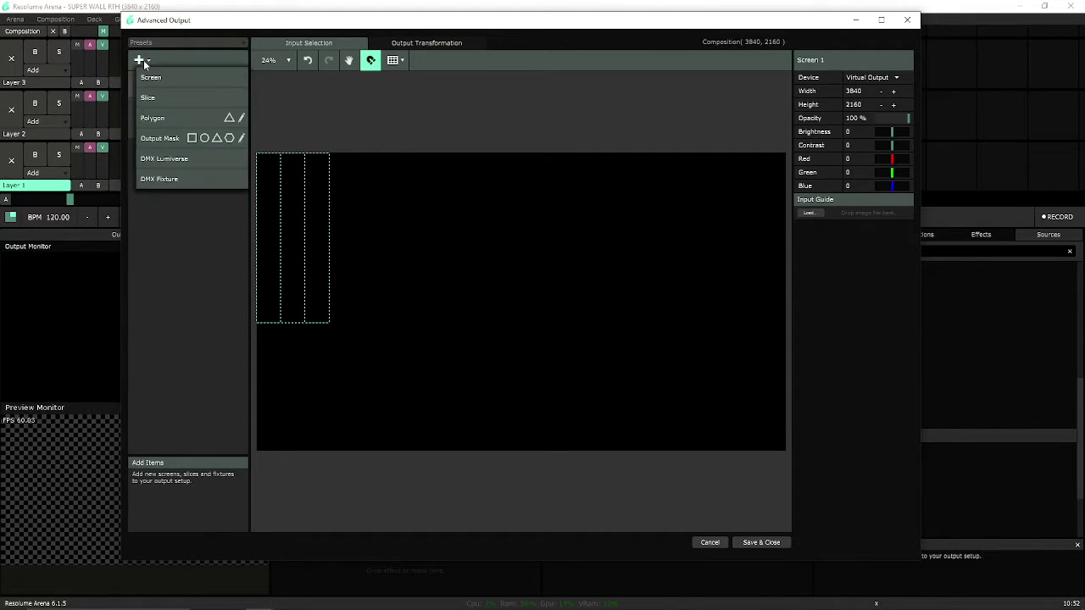
pyautogui.click(169, 102)
pyautogui.doubleClick(853, 145)
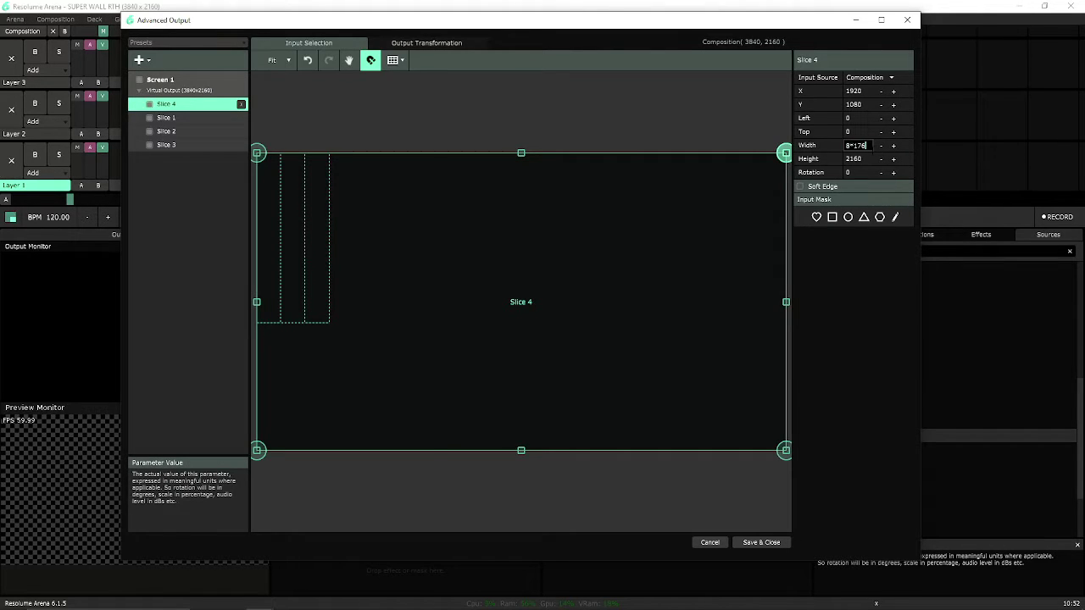
pyautogui.write('8*176')
pyautogui.press('Tab')
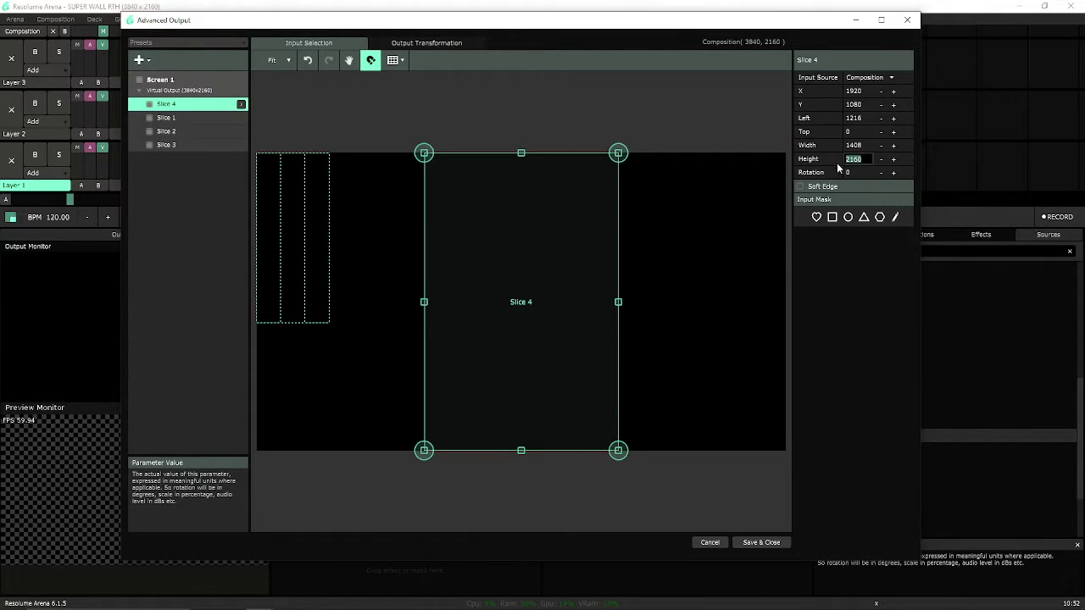
pyautogui.write('5*176')
pyautogui.press('Tab')
pyautogui.moveTo(498, 302); pyautogui.dragTo(405, 213)
pyautogui.click(457, 310)
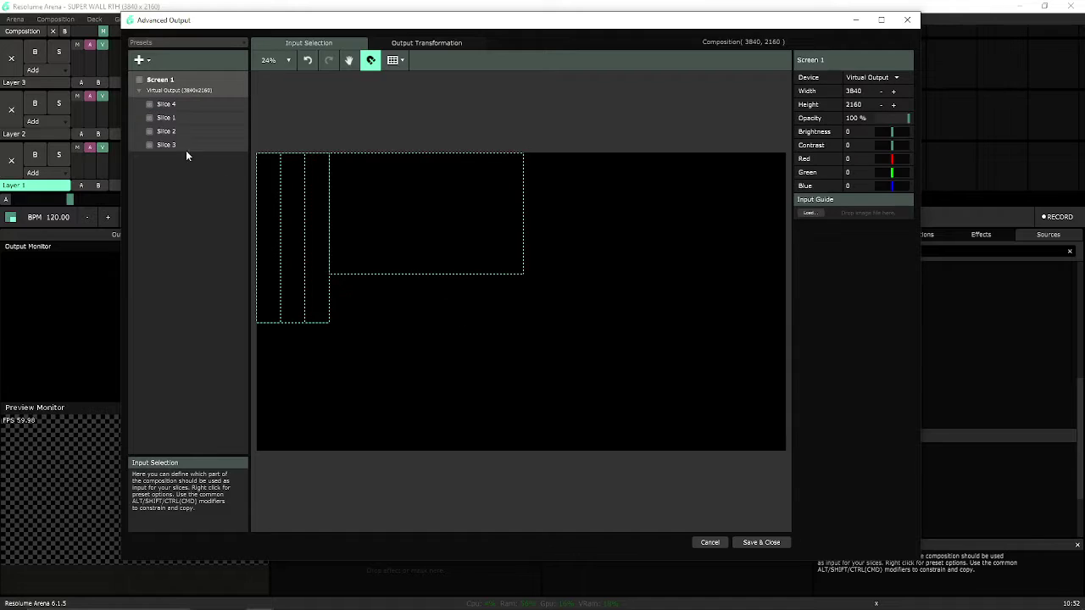
# - Add Slice 5 at 1408×352 (176*8 × 2*176) and place it beneath Slice 4
pyautogui.click(141, 59)
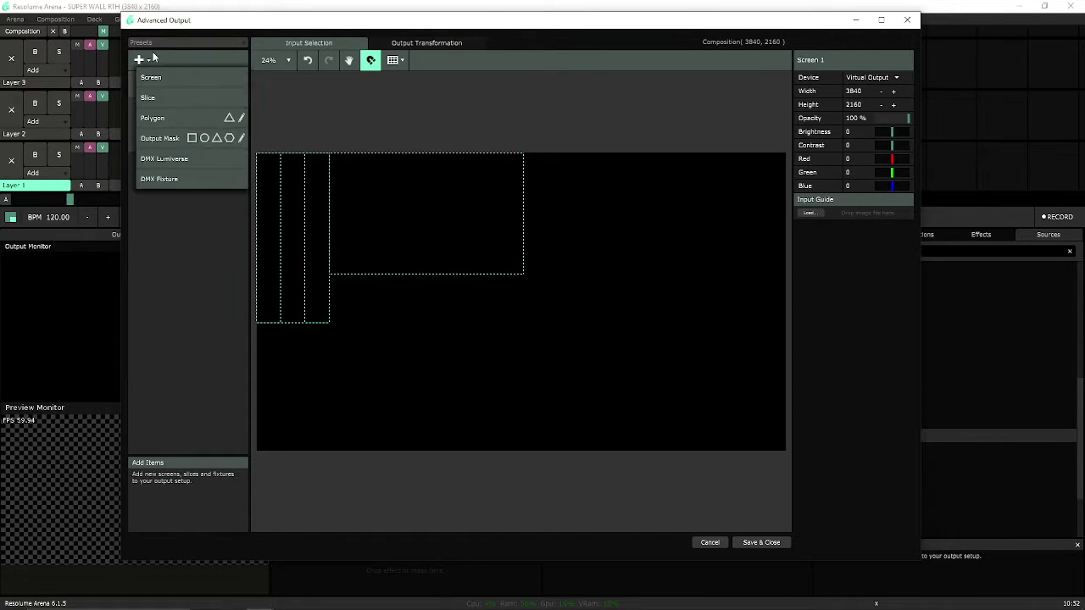
pyautogui.click(175, 102)
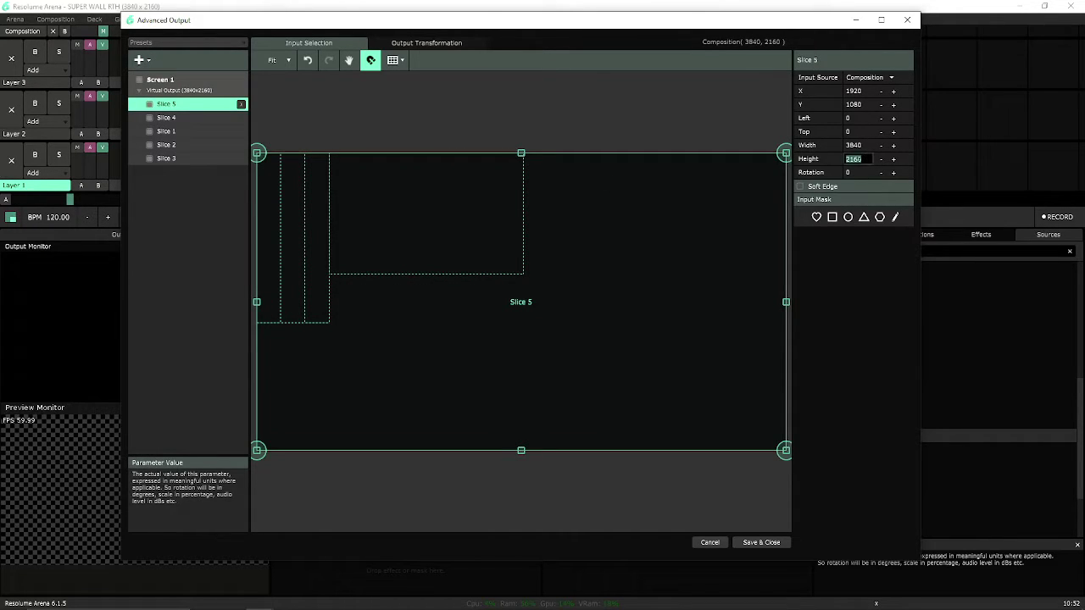
pyautogui.write('2*176')
pyautogui.press('Return')
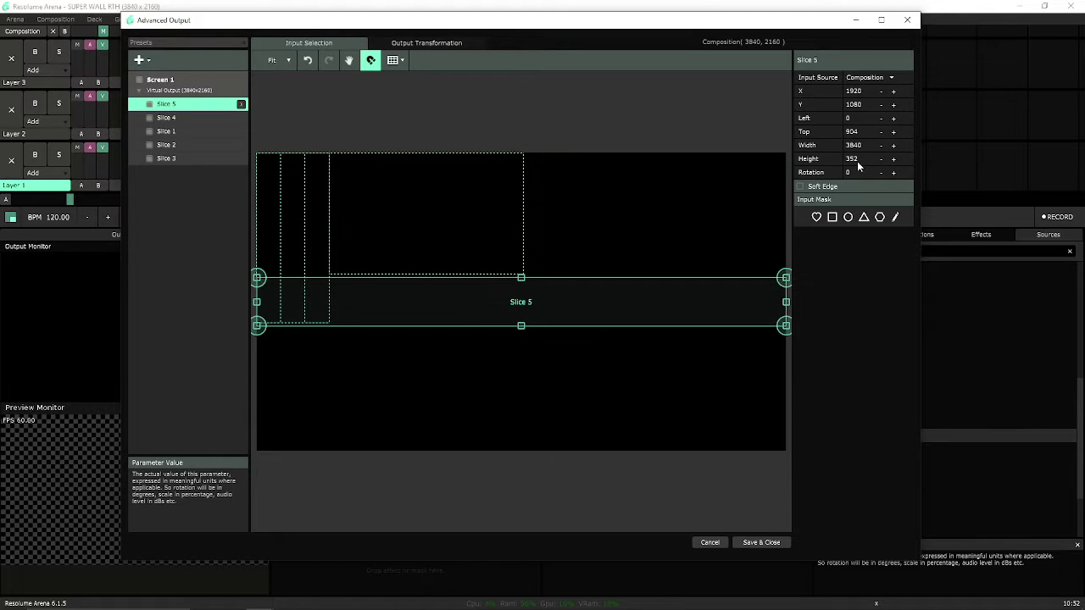
pyautogui.click(868, 146)
pyautogui.write('176*8')
pyautogui.press('Return')
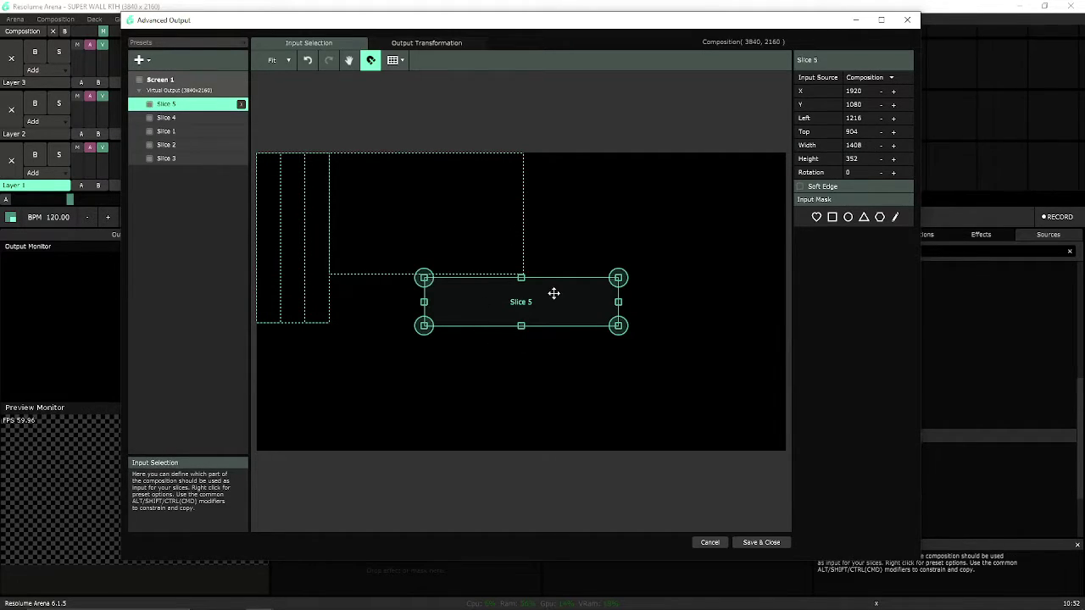
pyautogui.moveTo(552, 293); pyautogui.dragTo(441, 296)
pyautogui.click(603, 235)
pyautogui.click(438, 303)
pyautogui.click(611, 199)
# - Duplicate Slices 1–3 as Slices 6–8 and move the copies to the right side
pyautogui.moveTo(334, 390); pyautogui.dragTo(253, 146)
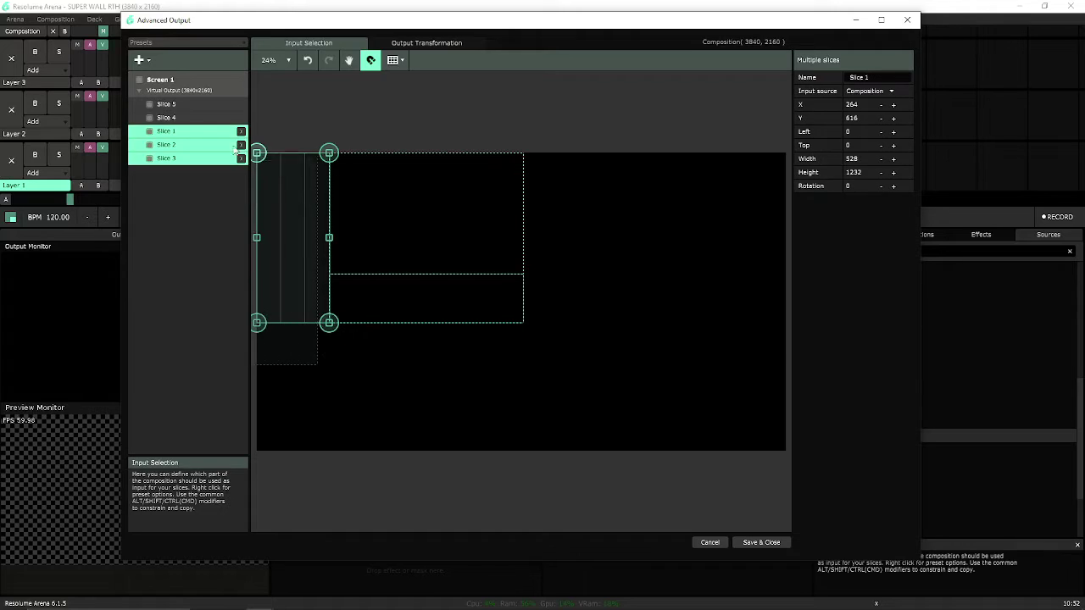
pyautogui.hotkey('ctrl', 'd')
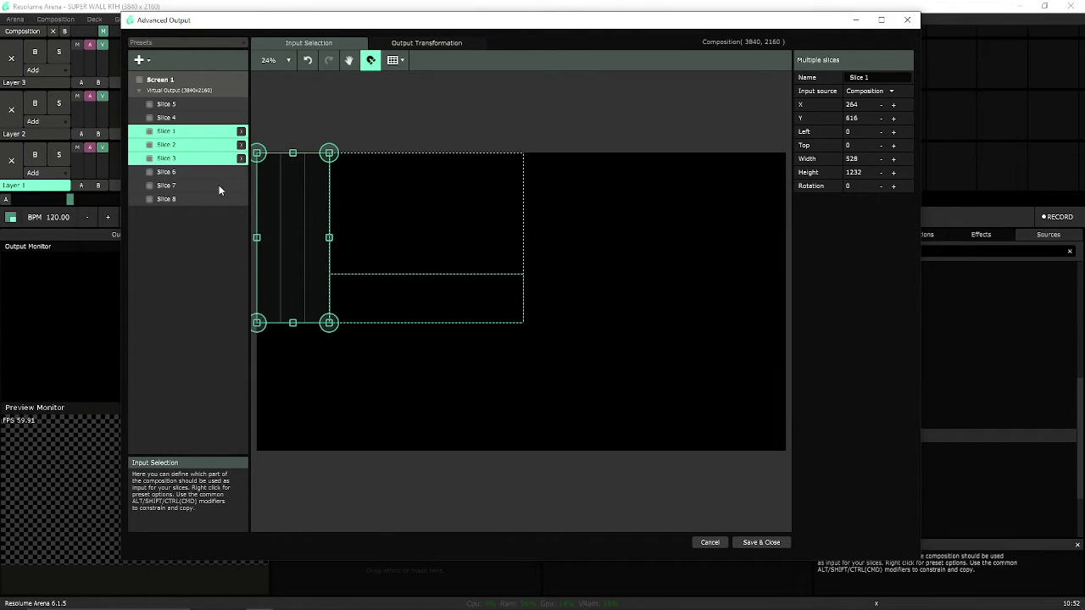
pyautogui.click(195, 173)
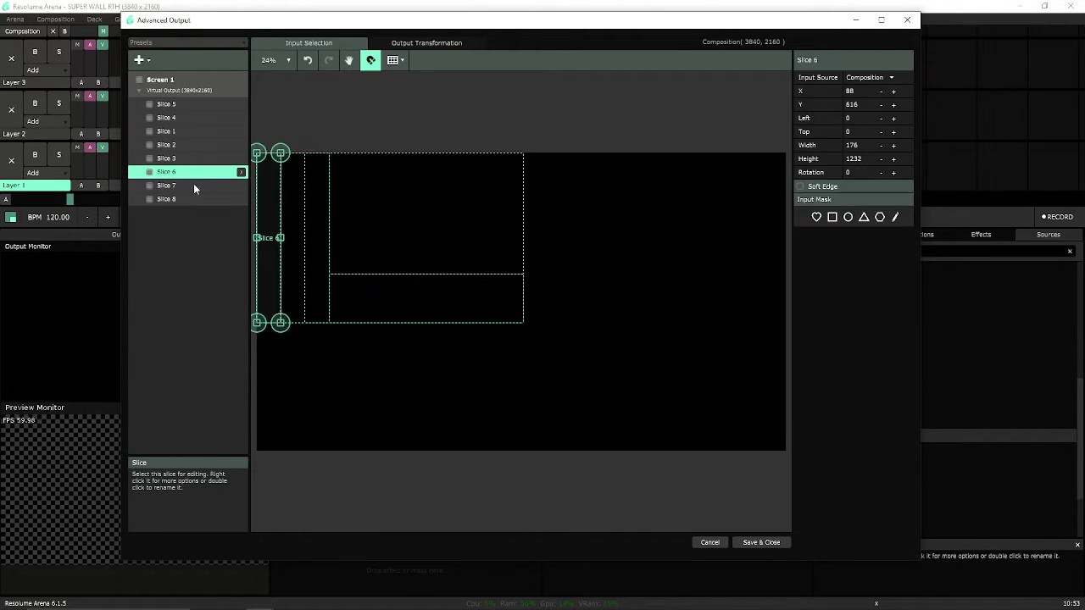
pyautogui.keyDown('shift'); pyautogui.click(193, 199); pyautogui.keyUp('shift')
pyautogui.moveTo(292, 183); pyautogui.dragTo(543, 189)
pyautogui.click(517, 252)
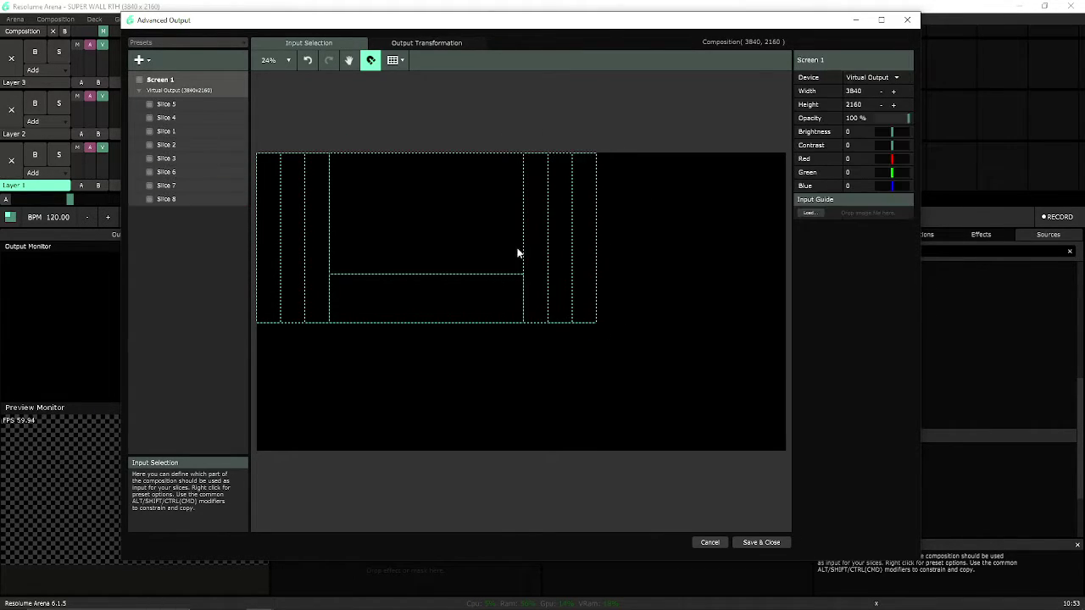
# - In Output Transformation, set Slice 5 to Match Input Shape
pyautogui.click(426, 42)
pyautogui.click(182, 117)
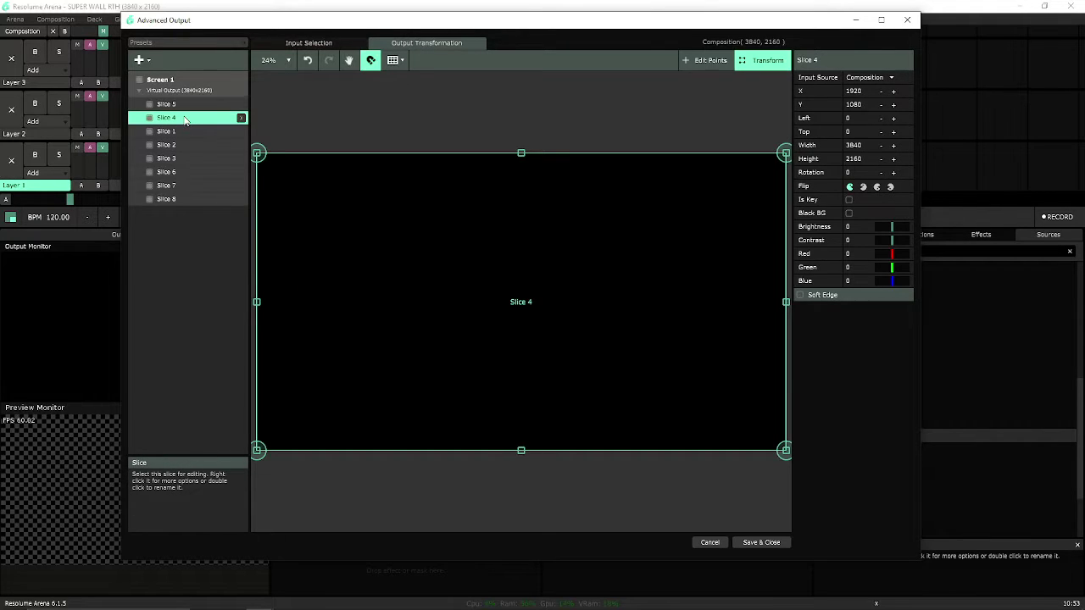
pyautogui.click(191, 159)
pyautogui.click(184, 119)
pyautogui.rightClick(194, 105)
pyautogui.rightClick(446, 240)
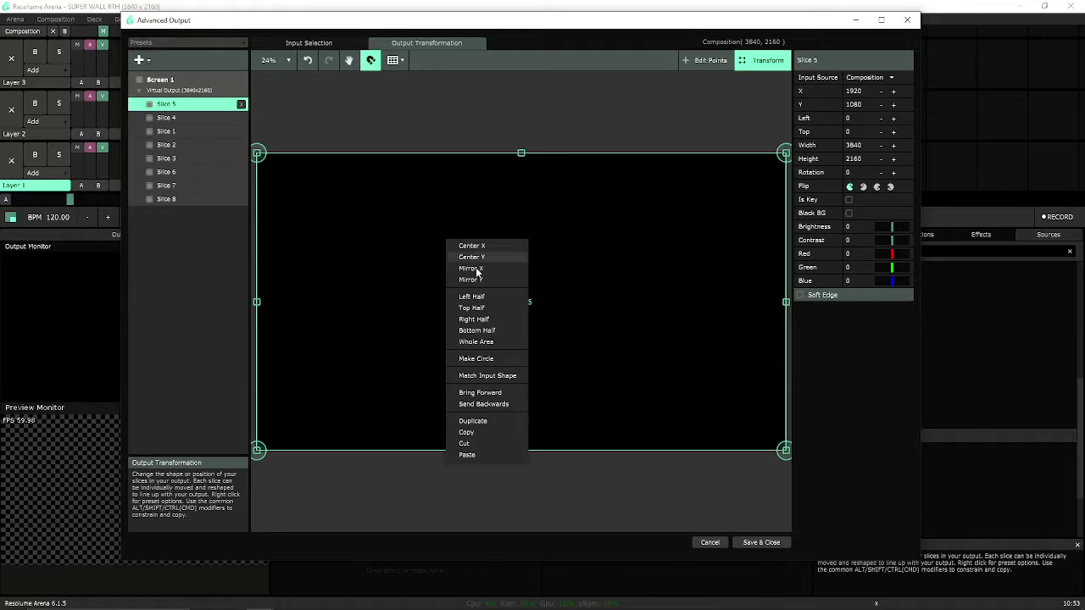
pyautogui.click(479, 377)
pyautogui.rightClick(484, 245)
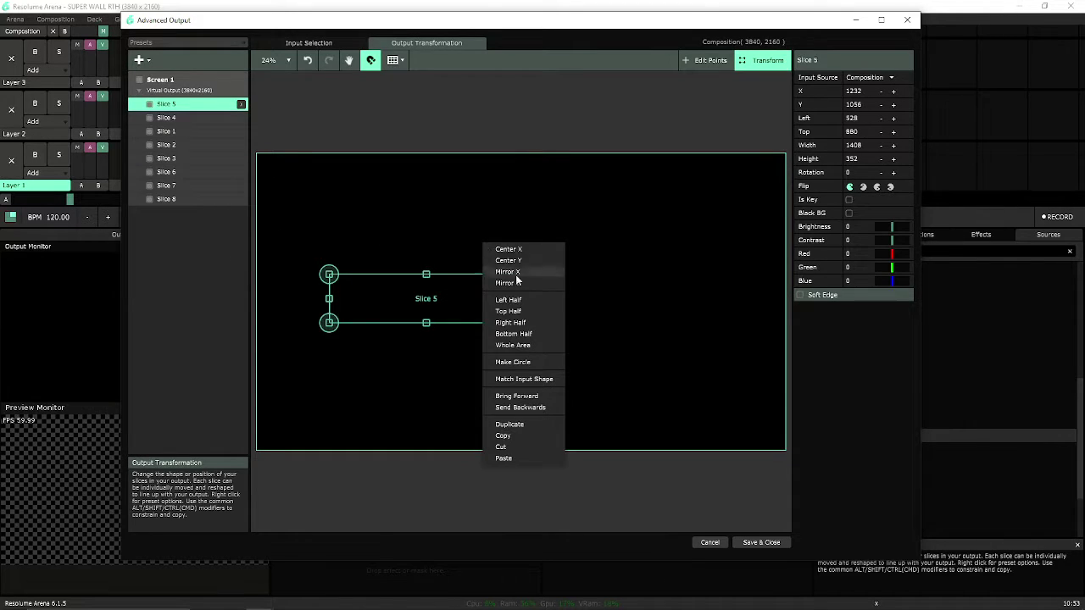
pyautogui.click(533, 379)
pyautogui.rightClick(495, 196)
pyautogui.click(544, 335)
# - Apply Match Input Shape to Slices 8, 7 and 6
pyautogui.click(473, 196)
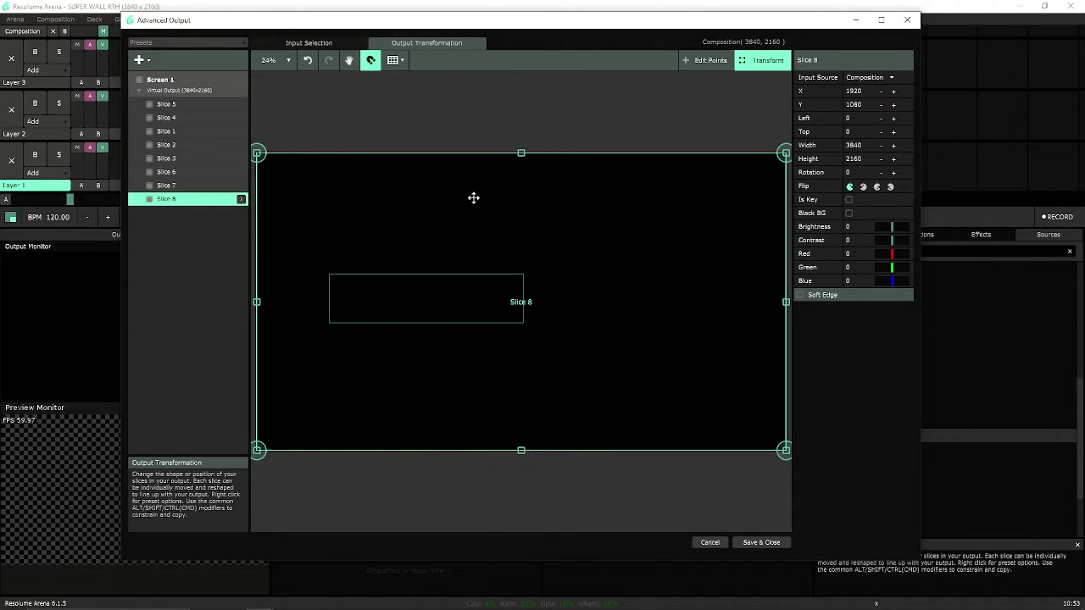
pyautogui.rightClick(588, 227)
pyautogui.click(567, 359)
pyautogui.click(499, 184)
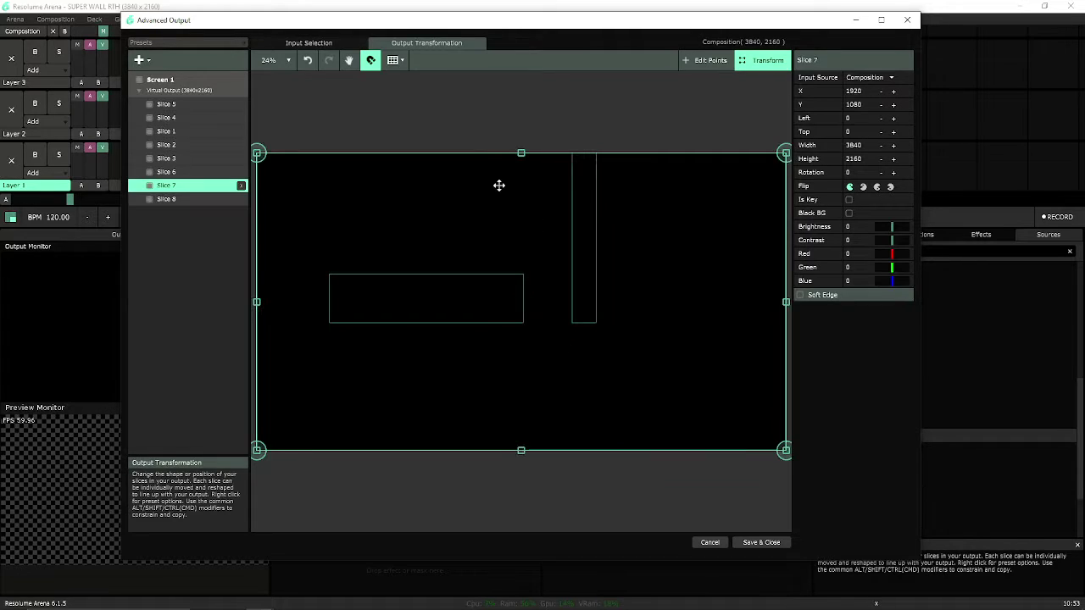
pyautogui.rightClick(499, 190)
pyautogui.click(517, 332)
pyautogui.rightClick(477, 210)
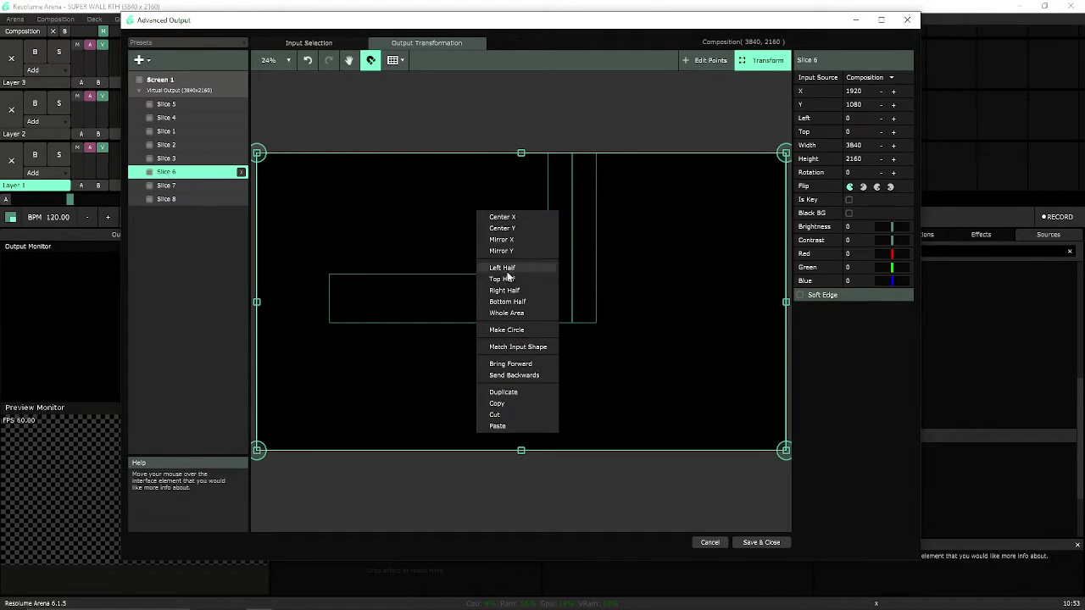
pyautogui.click(517, 334)
# - Apply Match Input Shape to Slices 3, 2, 1 and 4
pyautogui.click(430, 232)
pyautogui.rightClick(431, 232)
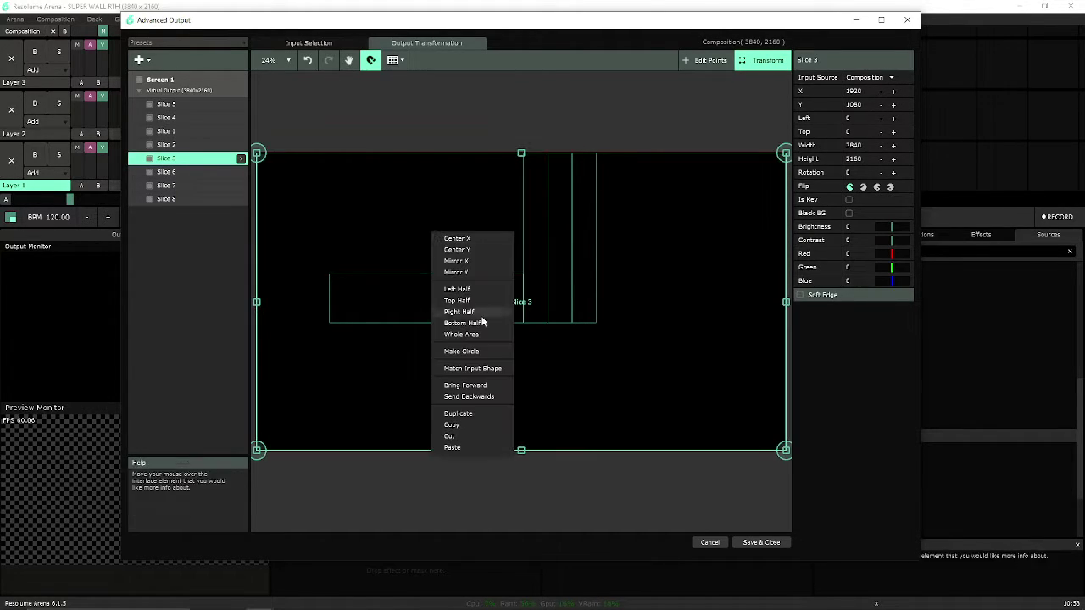
pyautogui.click(486, 367)
pyautogui.click(423, 212)
pyautogui.rightClick(423, 210)
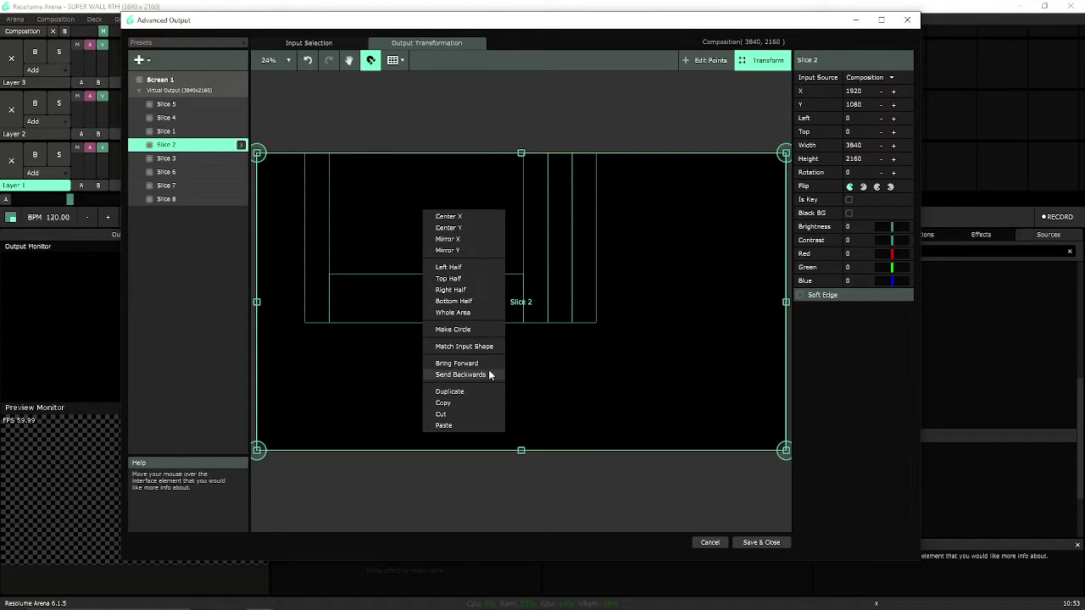
pyautogui.click(449, 346)
pyautogui.click(470, 220)
pyautogui.rightClick(471, 222)
pyautogui.click(532, 357)
pyautogui.click(441, 228)
pyautogui.rightClick(440, 228)
pyautogui.click(498, 375)
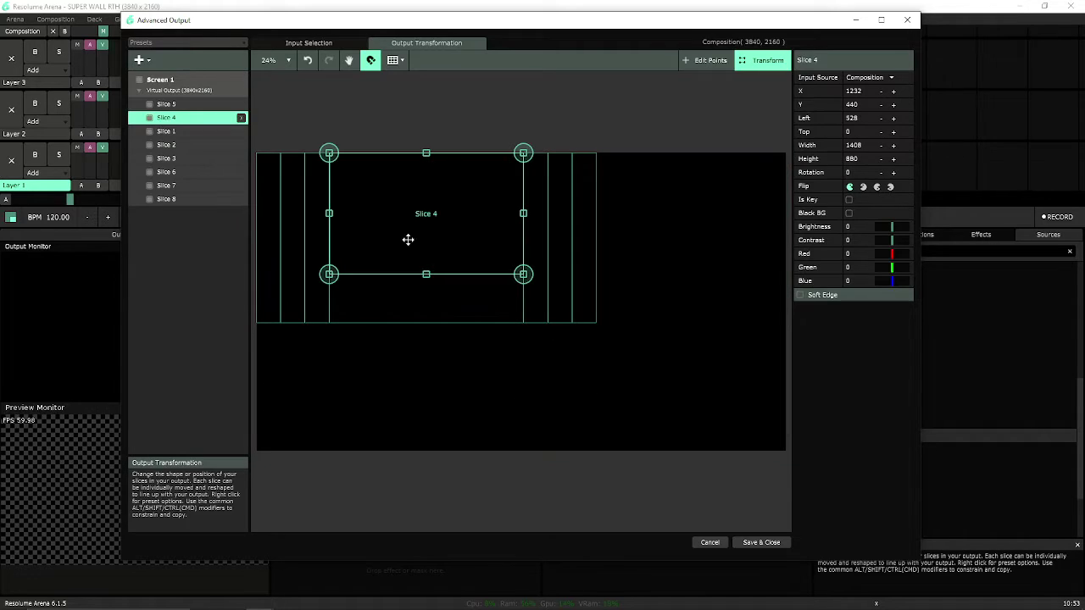
pyautogui.click(652, 395)
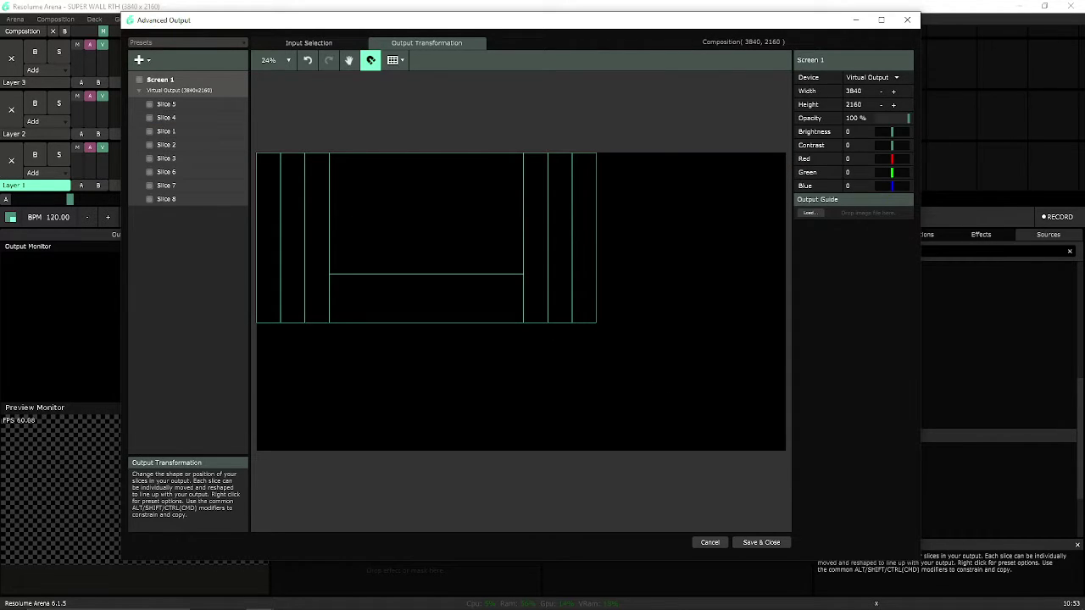
# - Move the Advanced Output window aside and bring the SmartLCT project forward
pyautogui.moveTo(506, 25)
pyautogui.mouseDown()
pyautogui.moveTo(559, 475)
pyautogui.moveTo(542, 233)
pyautogui.moveTo(505, 30)
pyautogui.mouseUp()
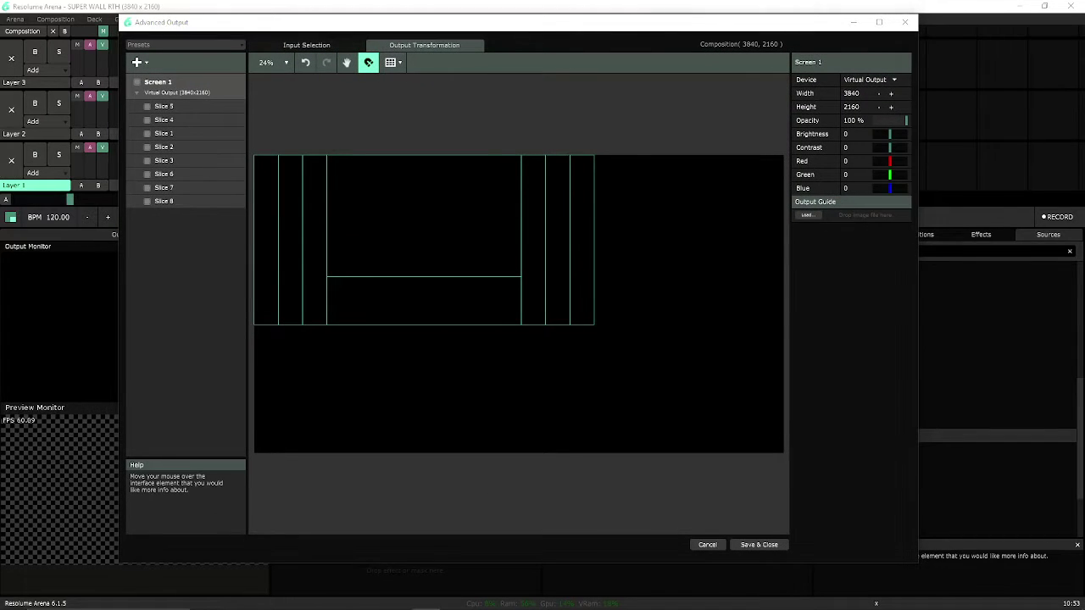
pyautogui.hotkey('alt', 'Tab')
pyautogui.moveTo(538, 30)
pyautogui.mouseDown()
pyautogui.moveTo(524, 384)
pyautogui.moveTo(592, 442)
pyautogui.mouseUp()
# - Maximize SmartLCT and inspect the cabinet runs colour-coded by port
pyautogui.click(509, 239)
pyautogui.scroll(-1, 523, 243)
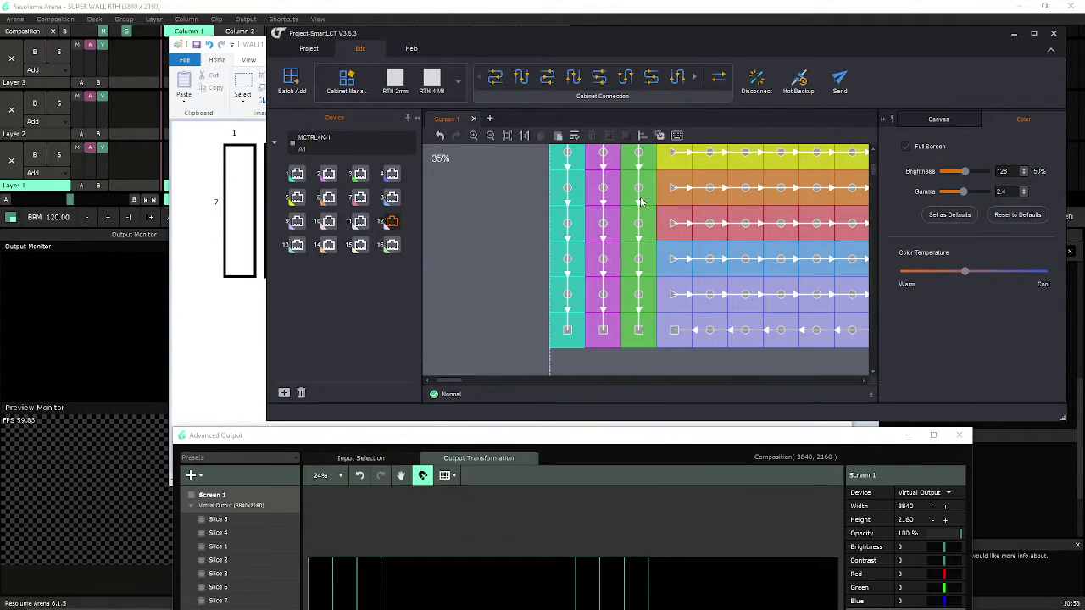
pyautogui.click(1033, 34)
pyautogui.scroll(3, 306, 273)
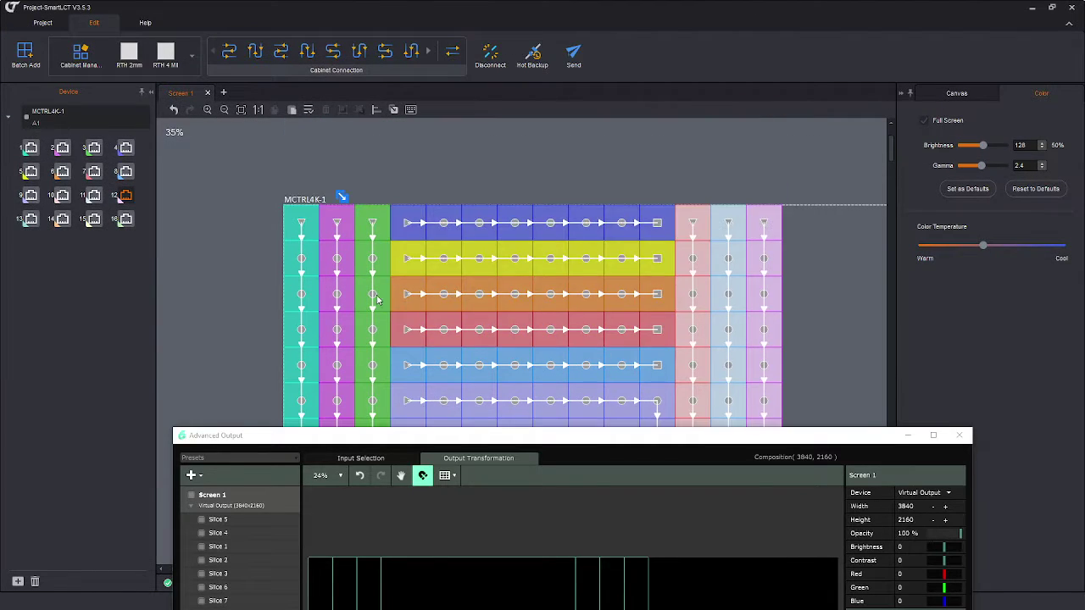
pyautogui.scroll(-2, 278, 270)
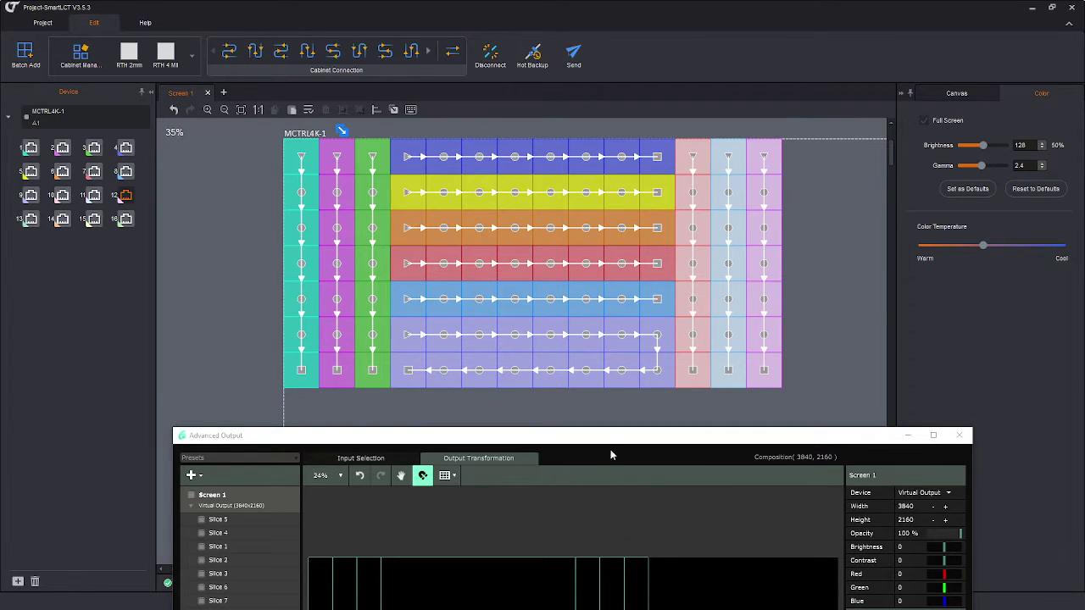
# - Minimize SmartLCT and bring Resolume's Advanced Output window to the front
pyautogui.moveTo(610, 436); pyautogui.dragTo(698, 234)
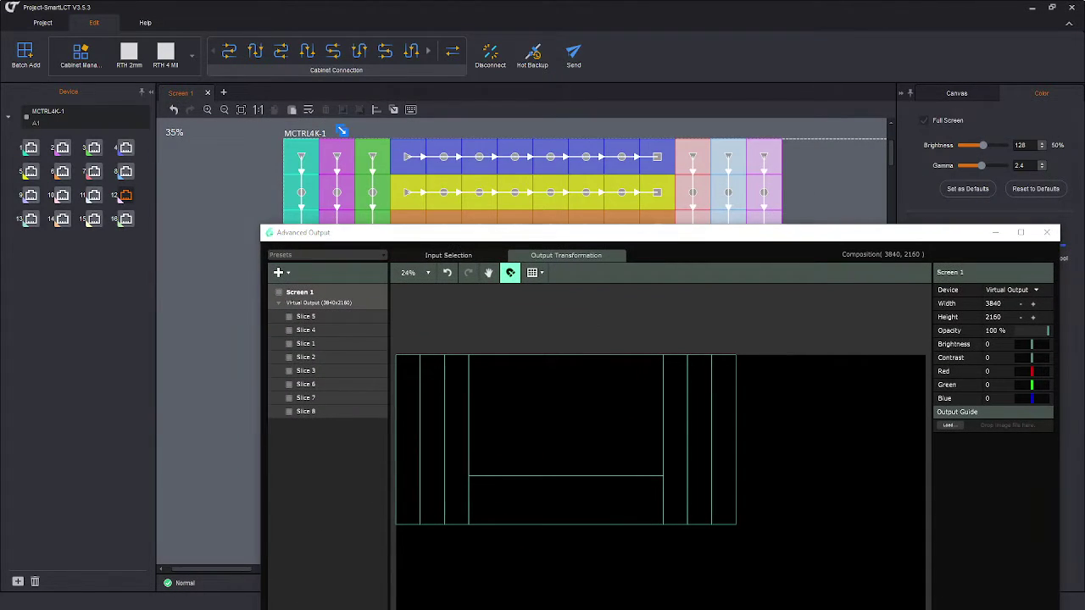
pyautogui.click(1032, 7)
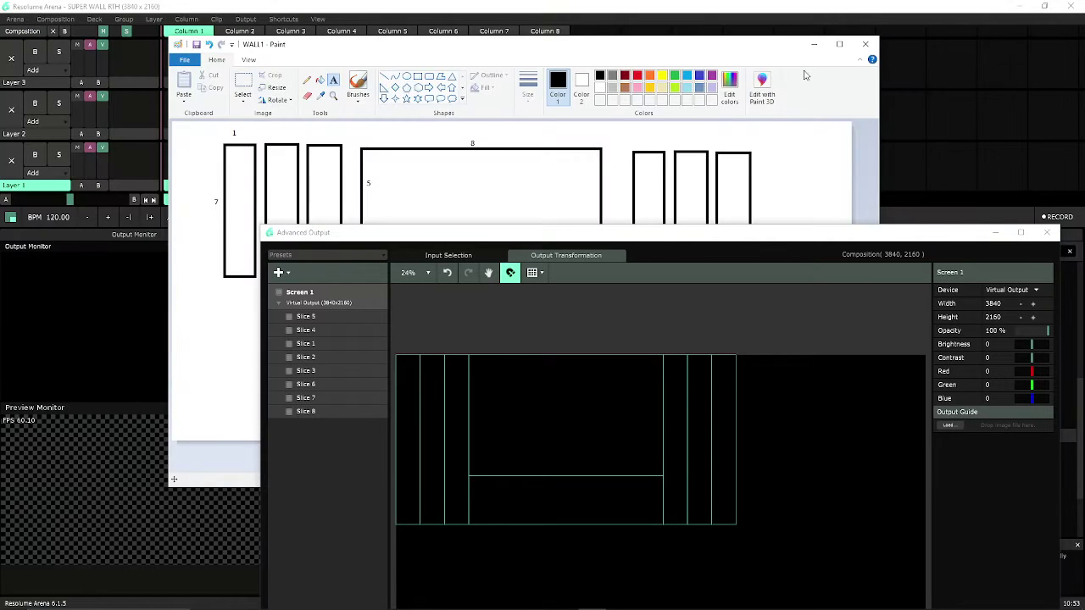
pyautogui.click(876, 168)
# - Reposition Slice 4 and Slice 5 as the centre pair on the Input Selection canvas
pyautogui.moveTo(441, 232); pyautogui.dragTo(322, 33)
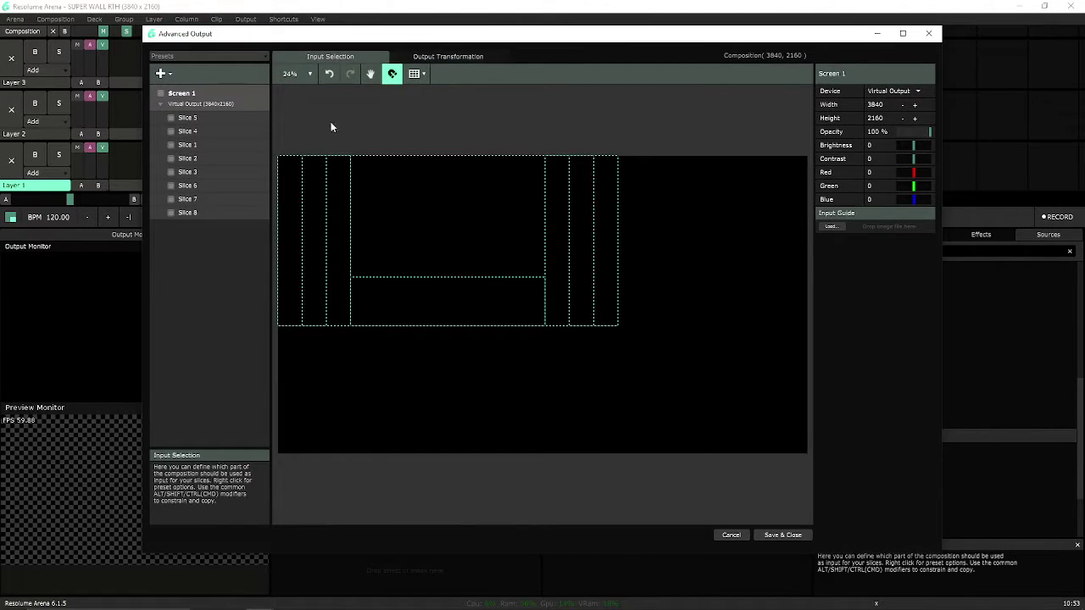
pyautogui.moveTo(689, 370); pyautogui.dragTo(544, 138)
pyautogui.click(683, 244)
pyautogui.moveTo(646, 403); pyautogui.dragTo(679, 233)
pyautogui.moveTo(481, 228); pyautogui.dragTo(571, 255)
pyautogui.moveTo(497, 321); pyautogui.dragTo(591, 357)
# - Shift Slices 1–3 and 6–8 to Top 200 on either side, then Save & Close
pyautogui.moveTo(398, 310); pyautogui.dragTo(354, 225)
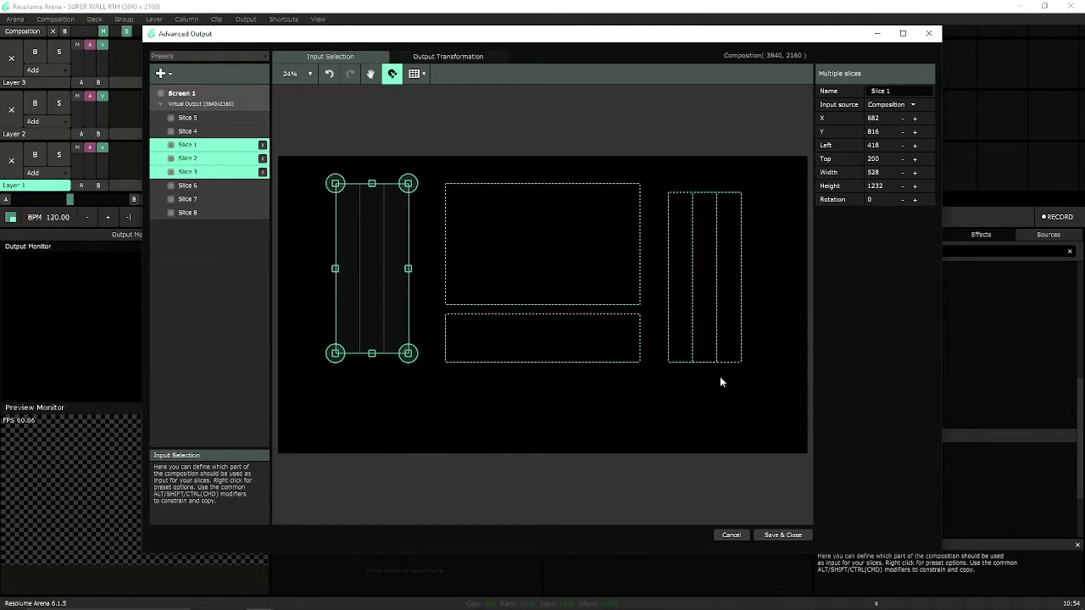
pyautogui.moveTo(763, 382); pyautogui.dragTo(684, 222)
pyautogui.click(596, 379)
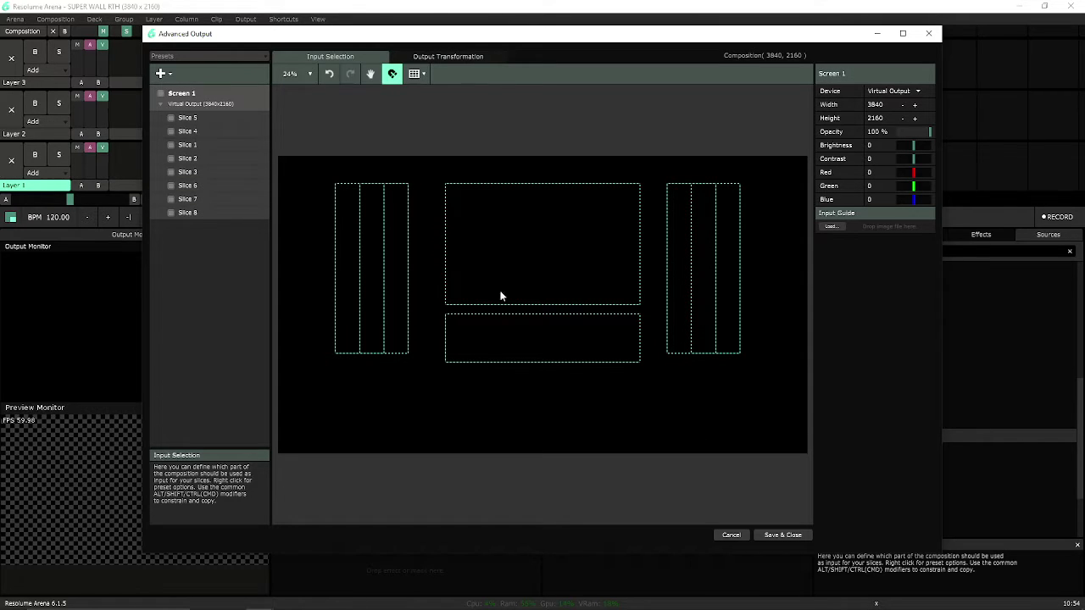
pyautogui.click(399, 242)
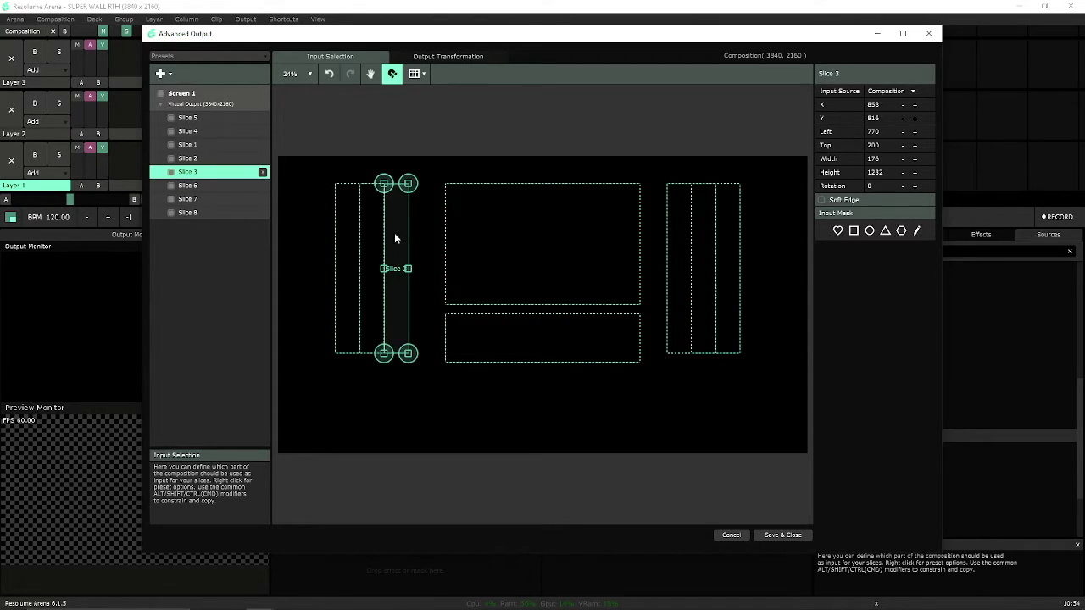
pyautogui.click(404, 440)
pyautogui.click(790, 534)
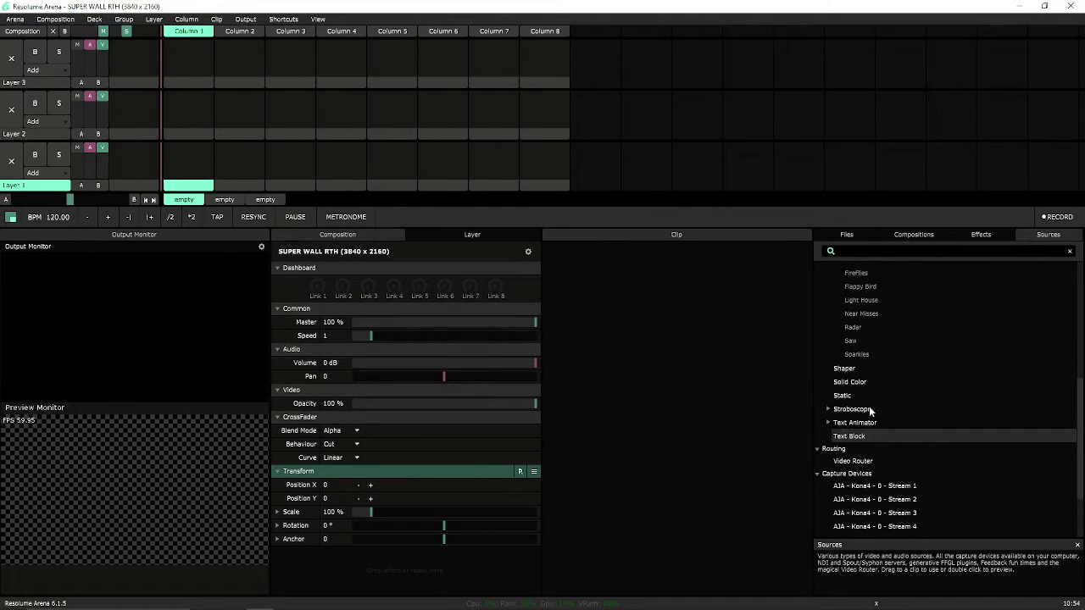
# - Search Sources for COL, add a green Solid Color clip to Layer 1, update its thumbnail
pyautogui.scroll(5, 884, 409)
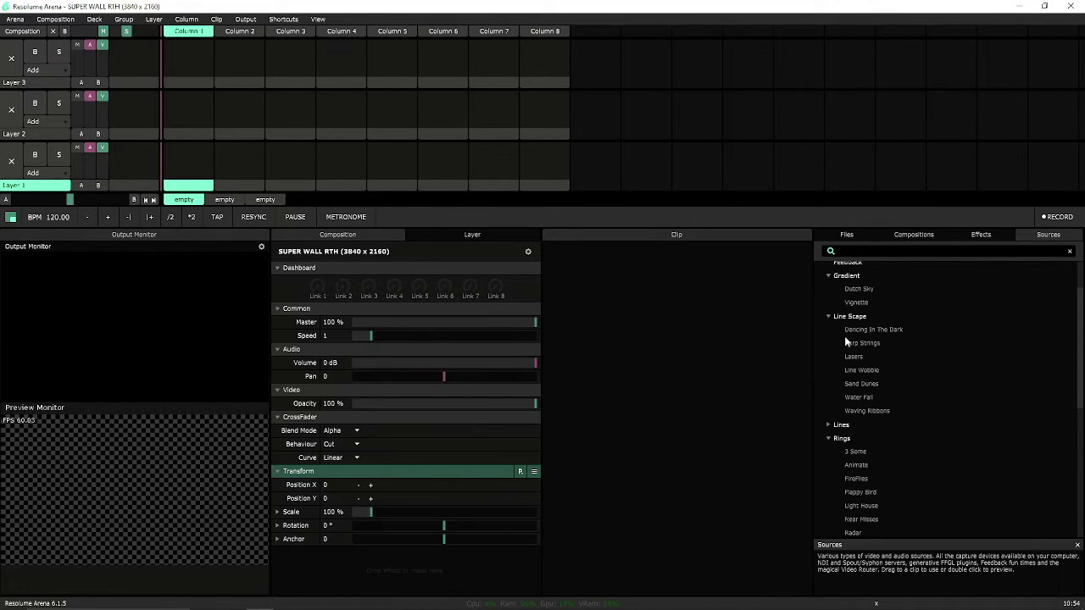
pyautogui.write('COL')
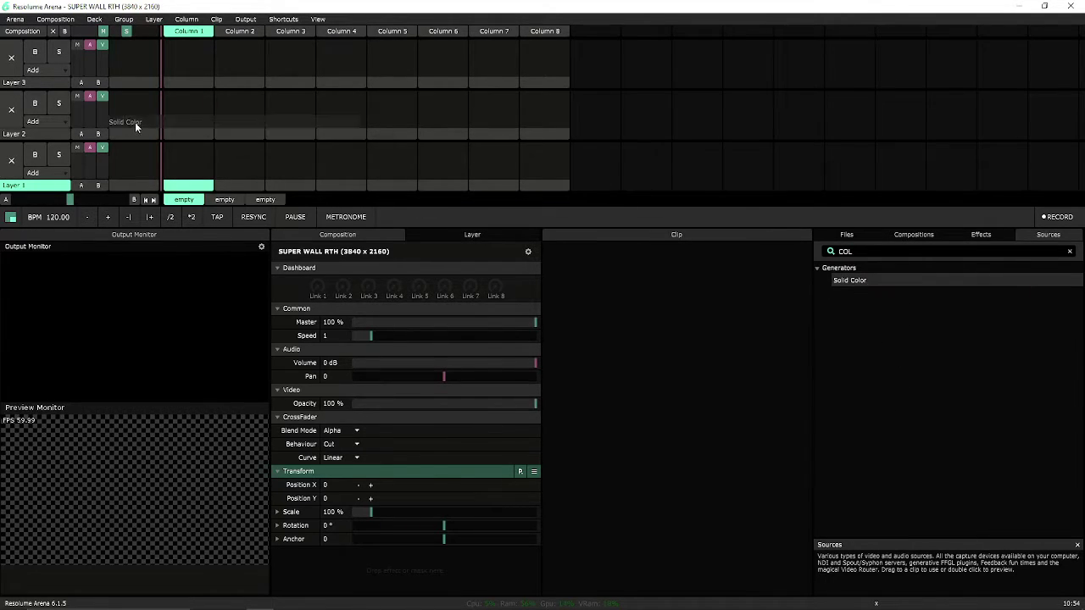
pyautogui.moveTo(197, 168); pyautogui.dragTo(193, 166)
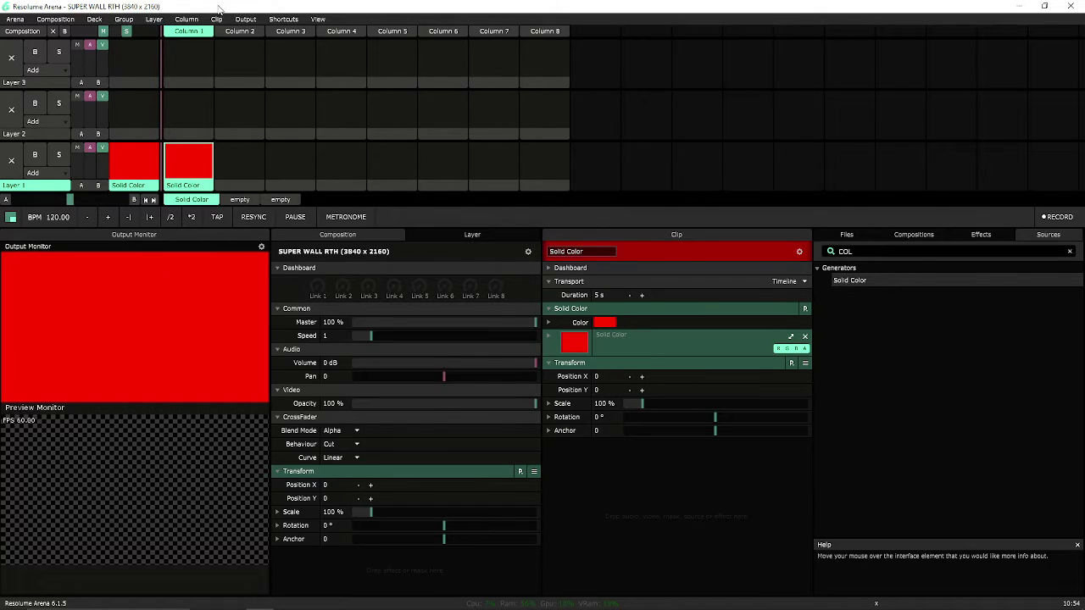
pyautogui.click(604, 326)
pyautogui.click(662, 348)
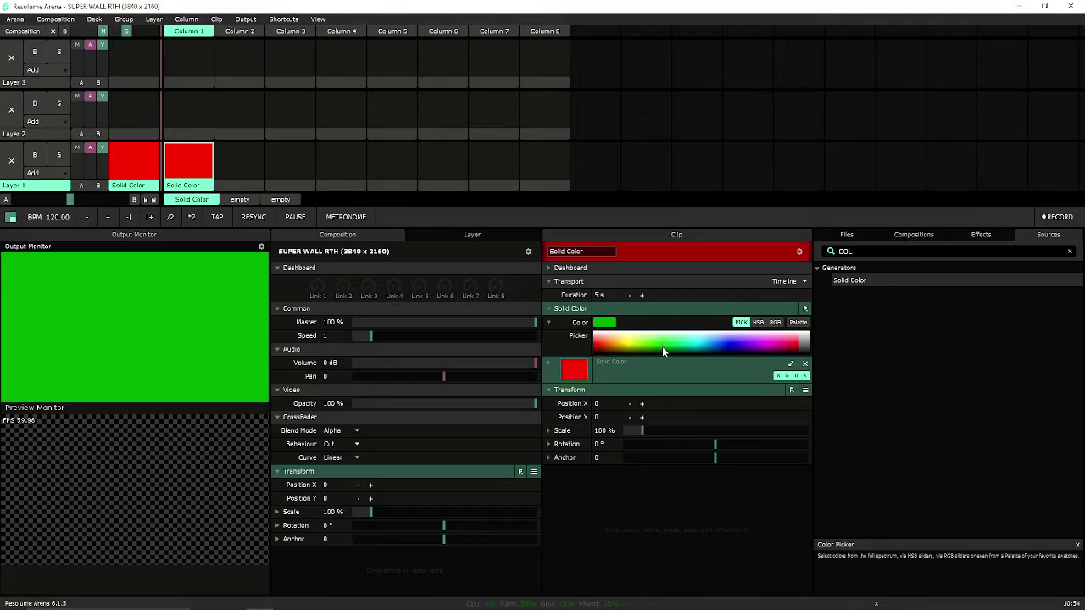
pyautogui.rightClick(203, 185)
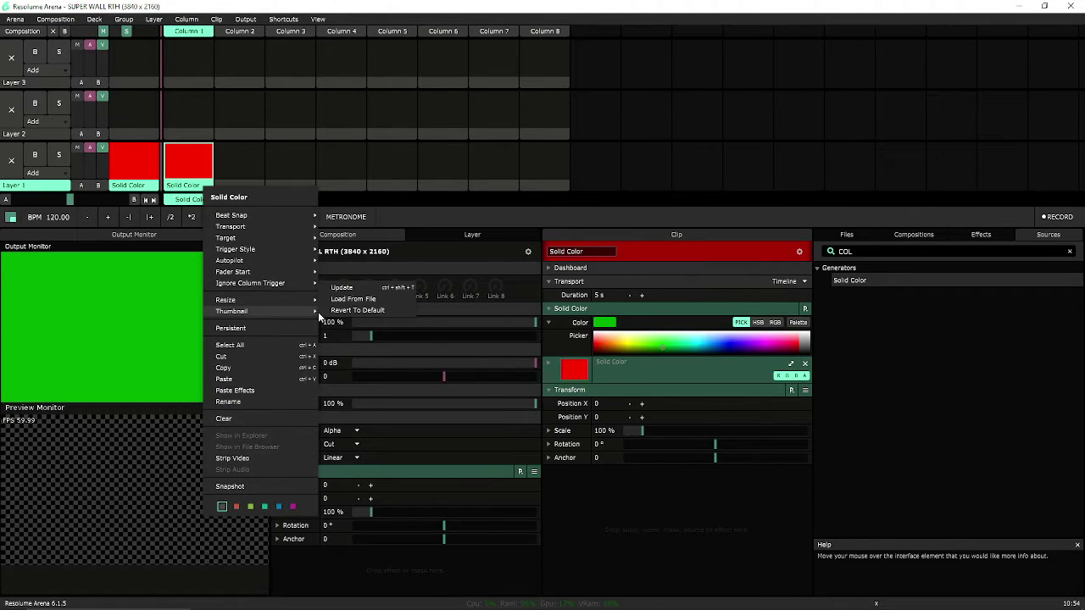
pyautogui.click(342, 289)
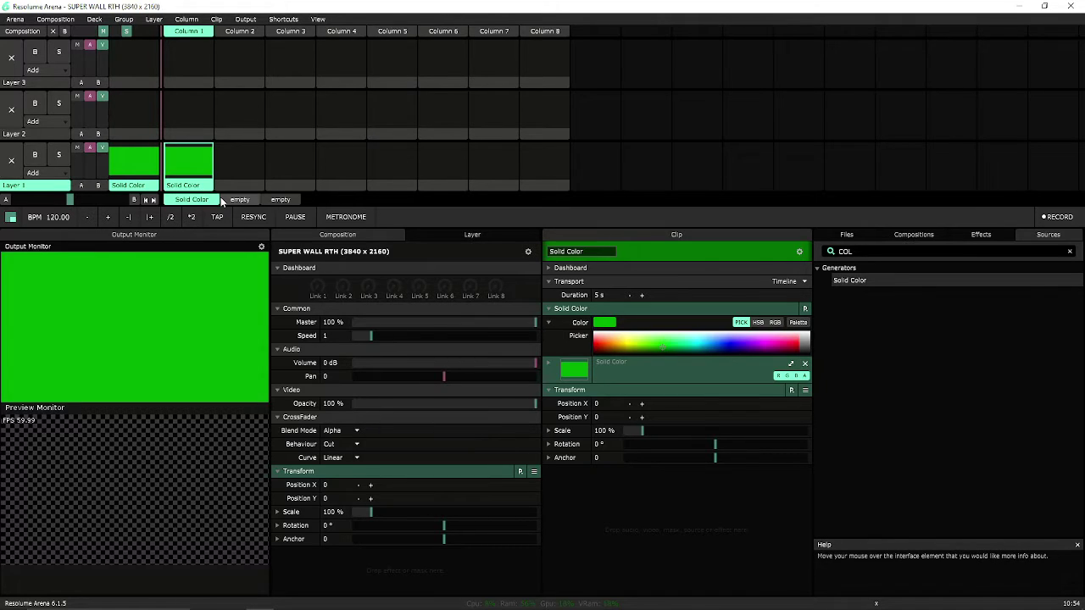
pyautogui.click(252, 169)
# - Add a second Solid Color clip to Layer 2 and update its thumbnail
pyautogui.click(194, 185)
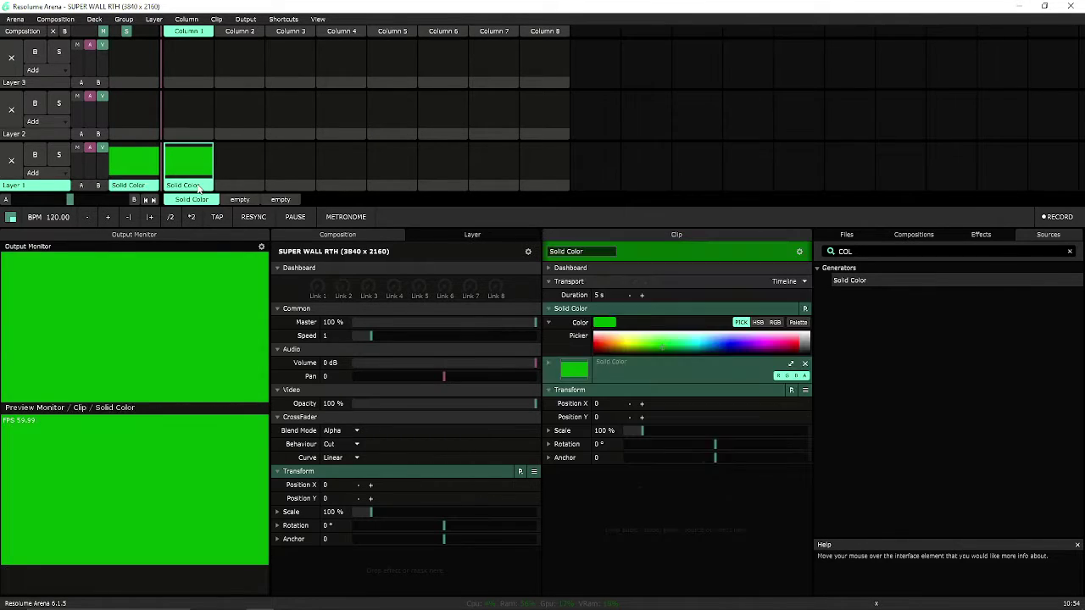
pyautogui.click(197, 134)
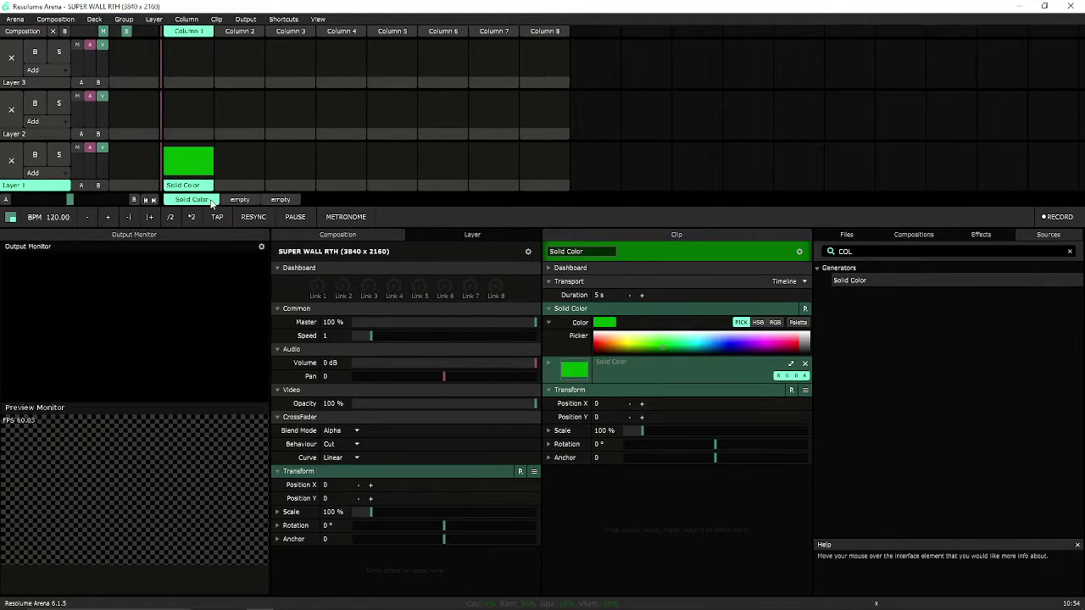
pyautogui.moveTo(204, 128); pyautogui.dragTo(205, 130)
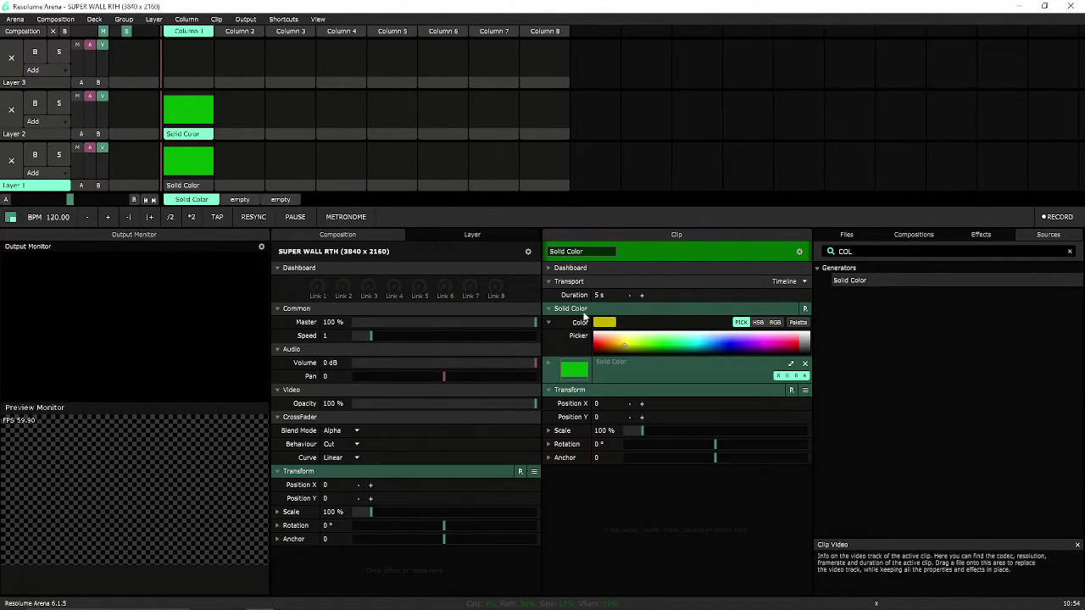
pyautogui.click(186, 122)
pyautogui.rightClick(209, 136)
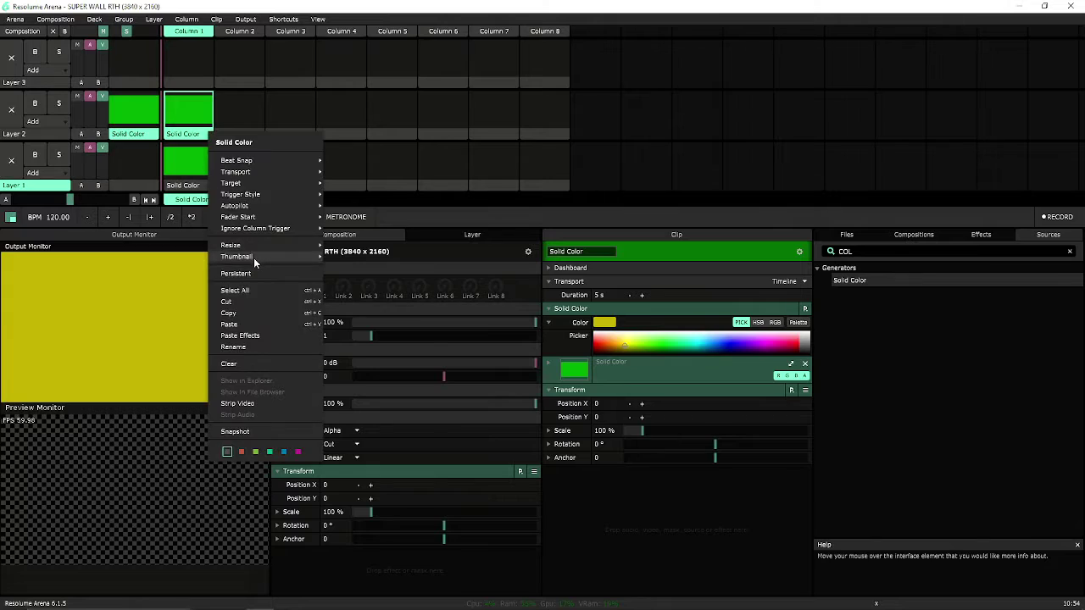
pyautogui.moveTo(276, 258)
pyautogui.click(369, 261)
# - Copy the clip into Layer 3, colour Layer 3 blue and Layer 2 yellow, refresh thumbnails
pyautogui.click(722, 343)
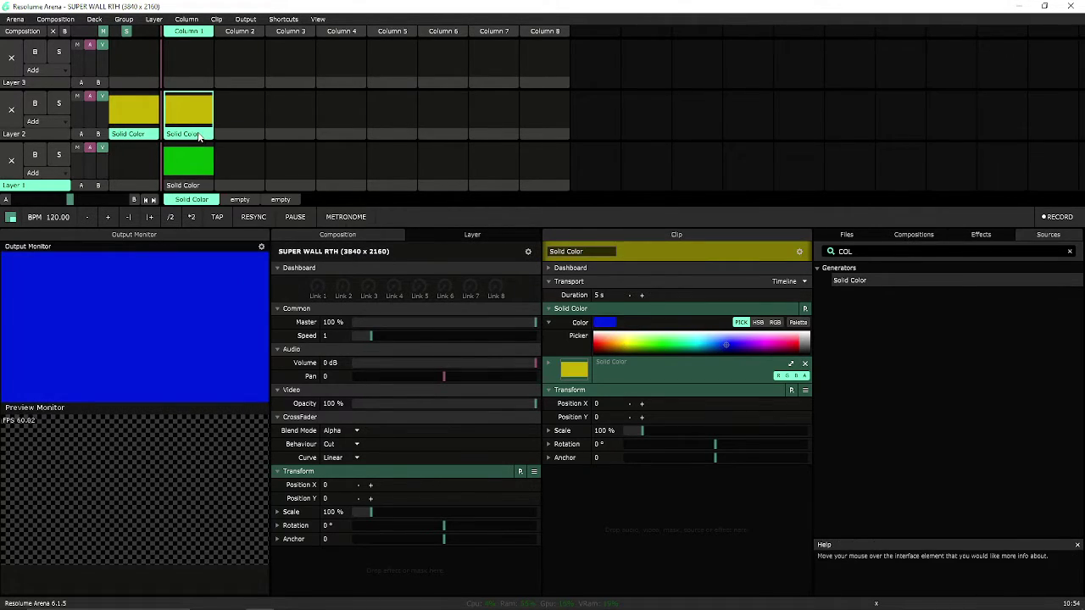
pyautogui.moveTo(200, 123); pyautogui.dragTo(197, 88)
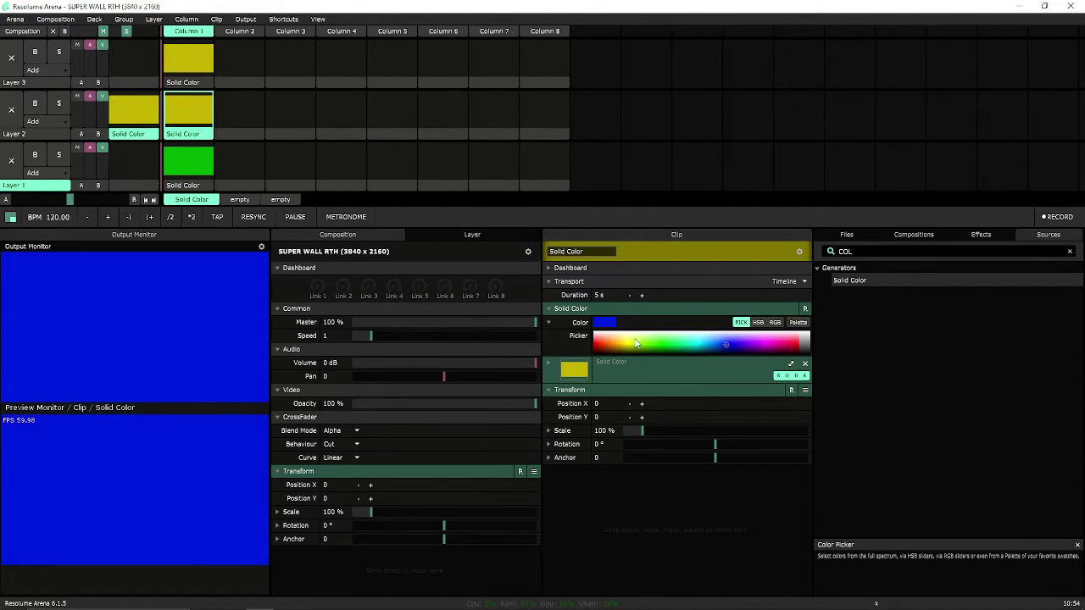
pyautogui.click(627, 342)
pyautogui.click(199, 85)
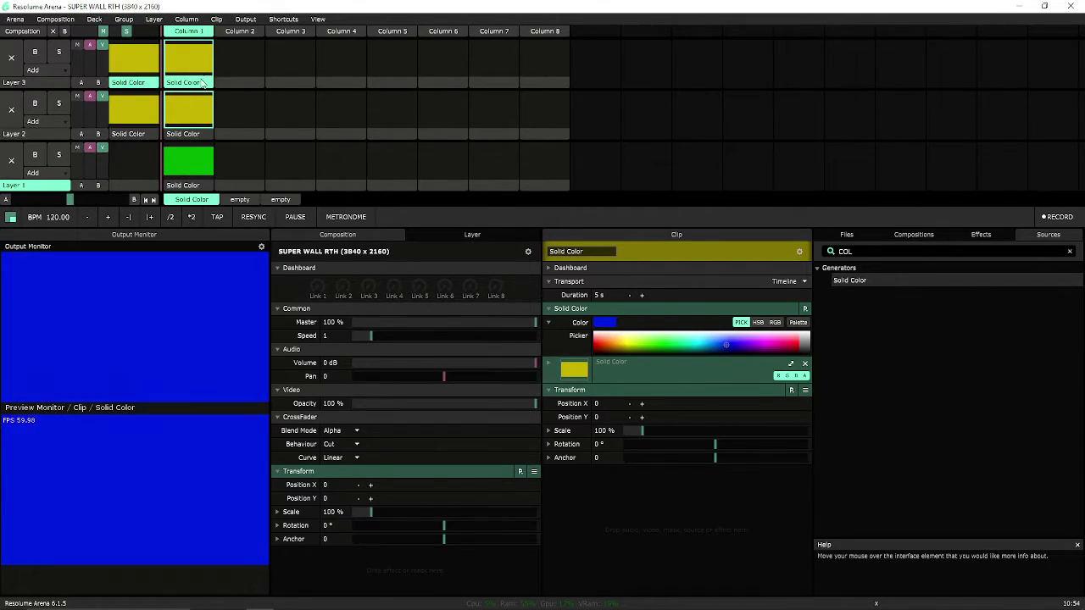
pyautogui.rightClick(201, 84)
pyautogui.moveTo(255, 205)
pyautogui.click(343, 205)
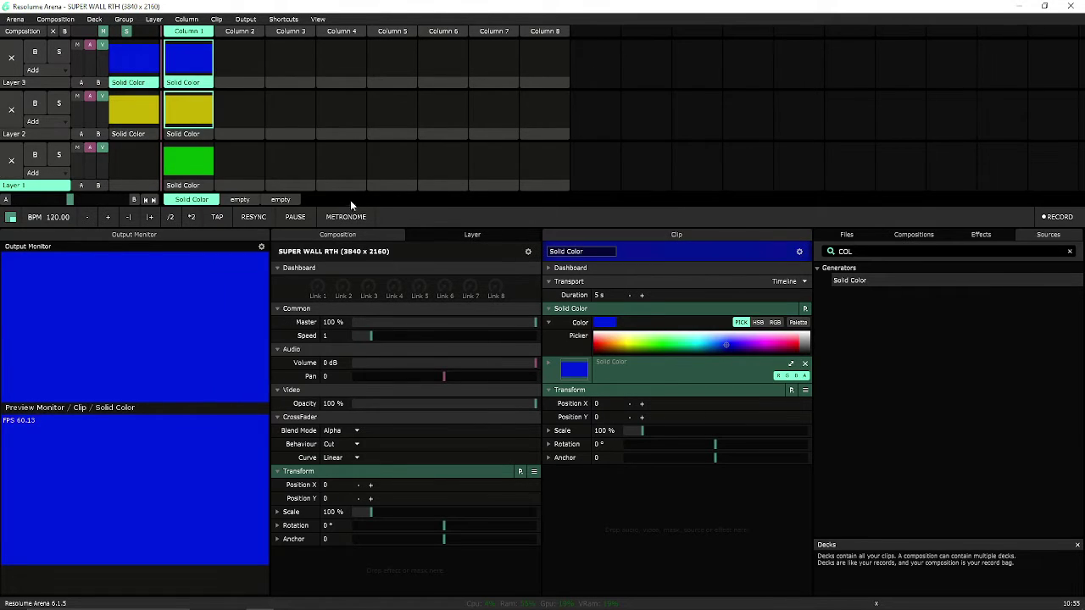
pyautogui.click(203, 182)
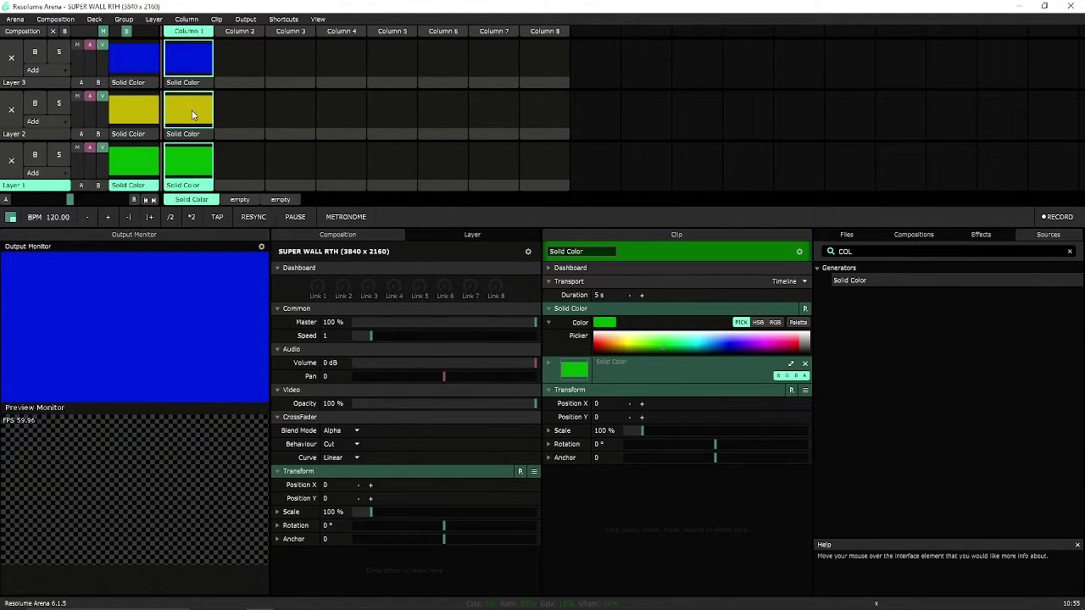
# - Open Advanced Output and set Slice 5's input source to Layer 1
pyautogui.click(181, 53)
pyautogui.hotkey('ctrl', 'shift', 'a')
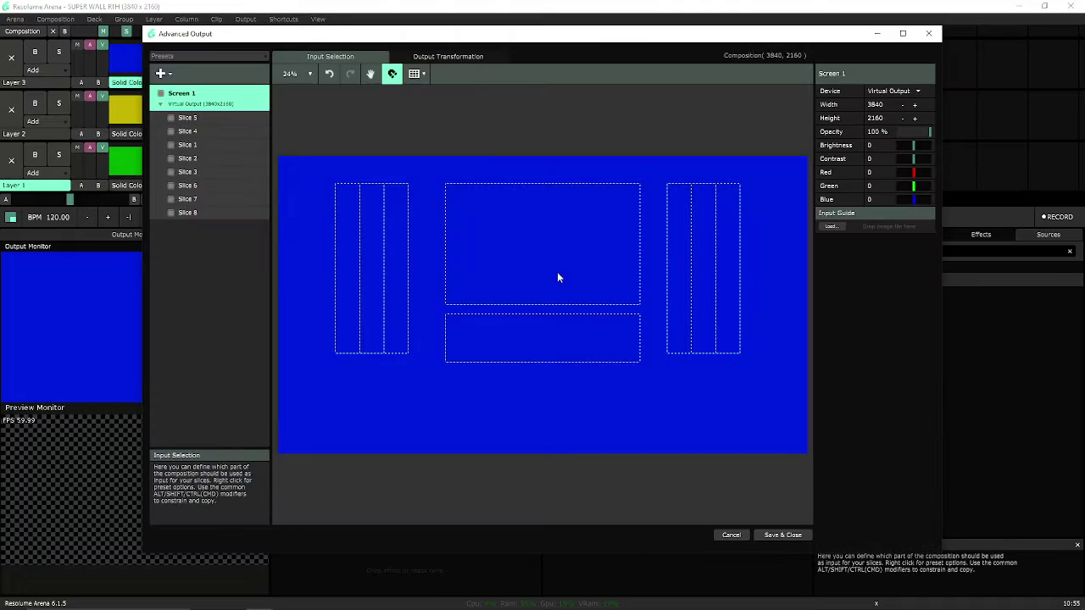
pyautogui.click(217, 118)
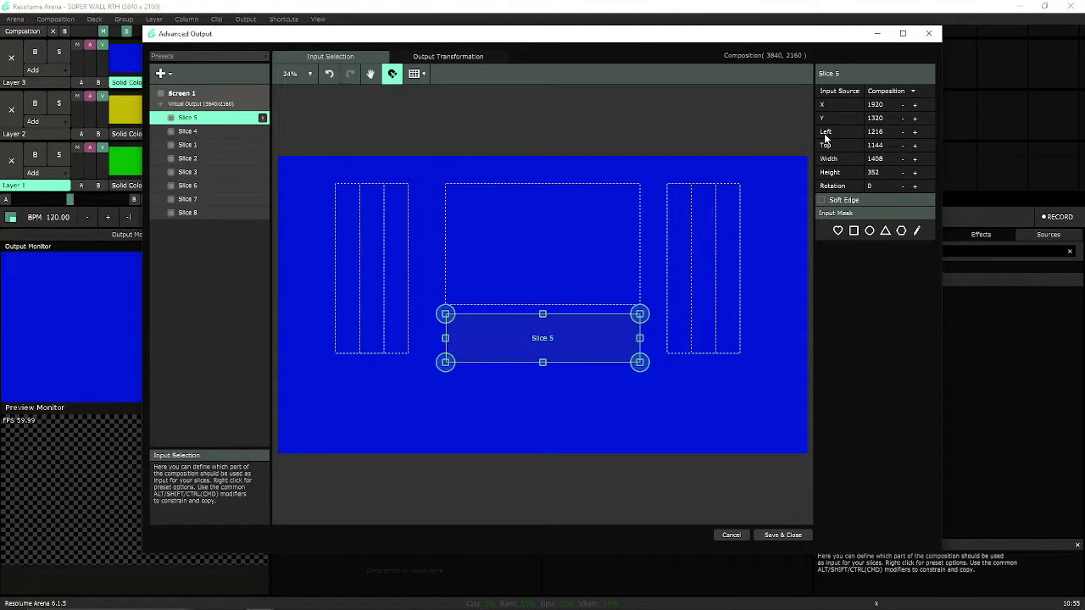
pyautogui.click(873, 93)
pyautogui.click(885, 184)
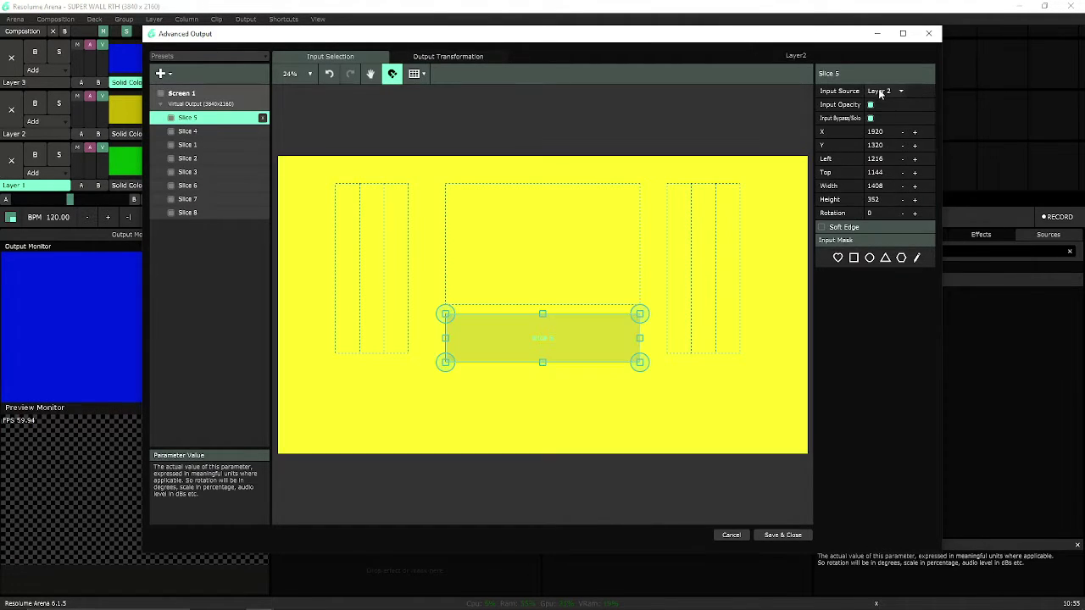
pyautogui.click(881, 91)
pyautogui.click(890, 175)
# - Set Slice 4's input source to Layer 2
pyautogui.click(219, 134)
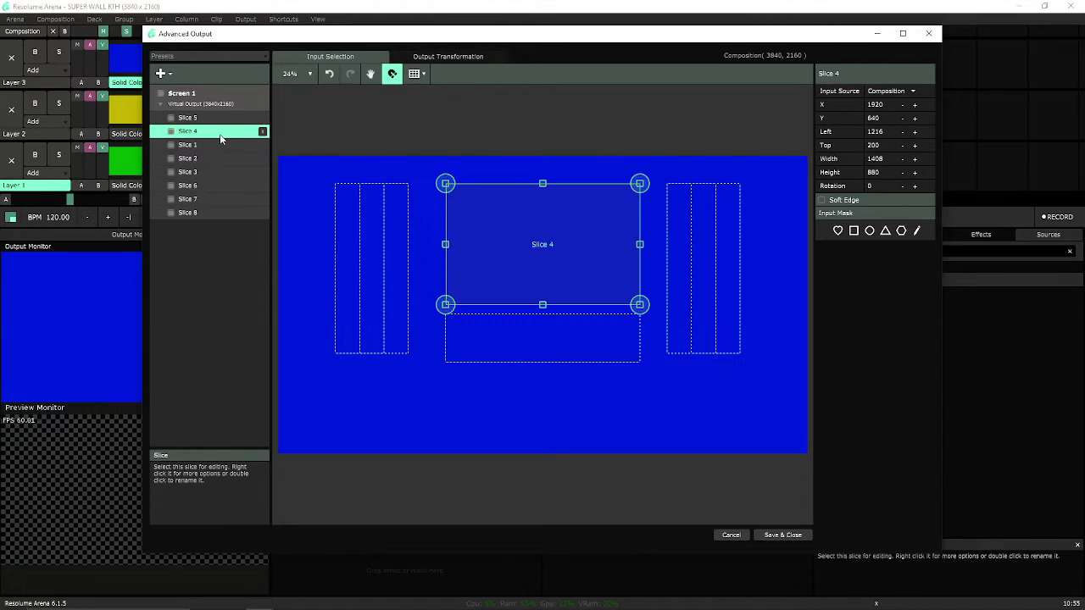
pyautogui.click(888, 90)
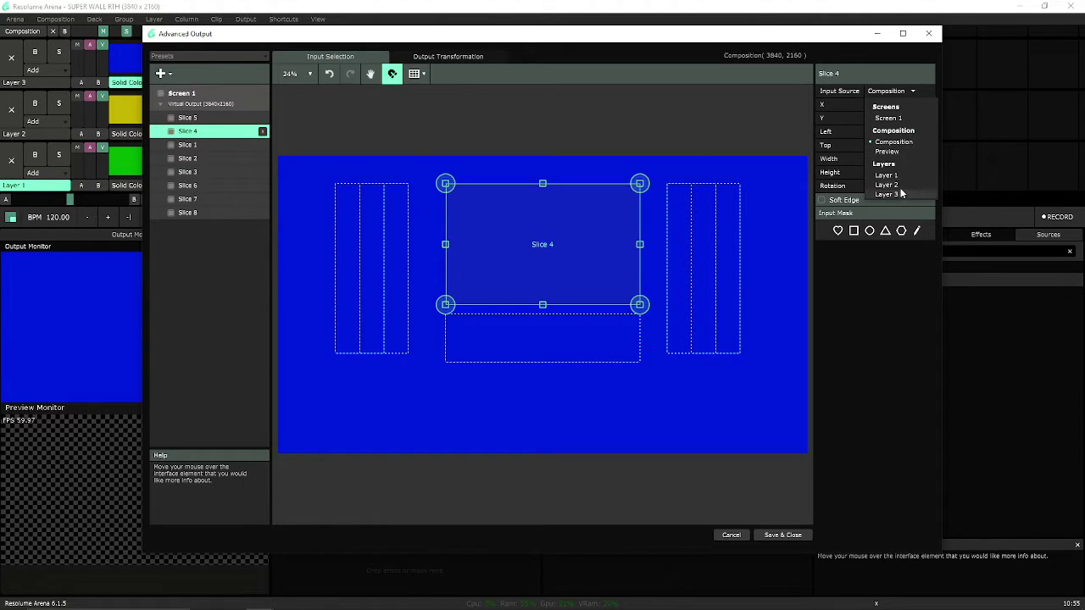
pyautogui.click(898, 187)
pyautogui.click(223, 121)
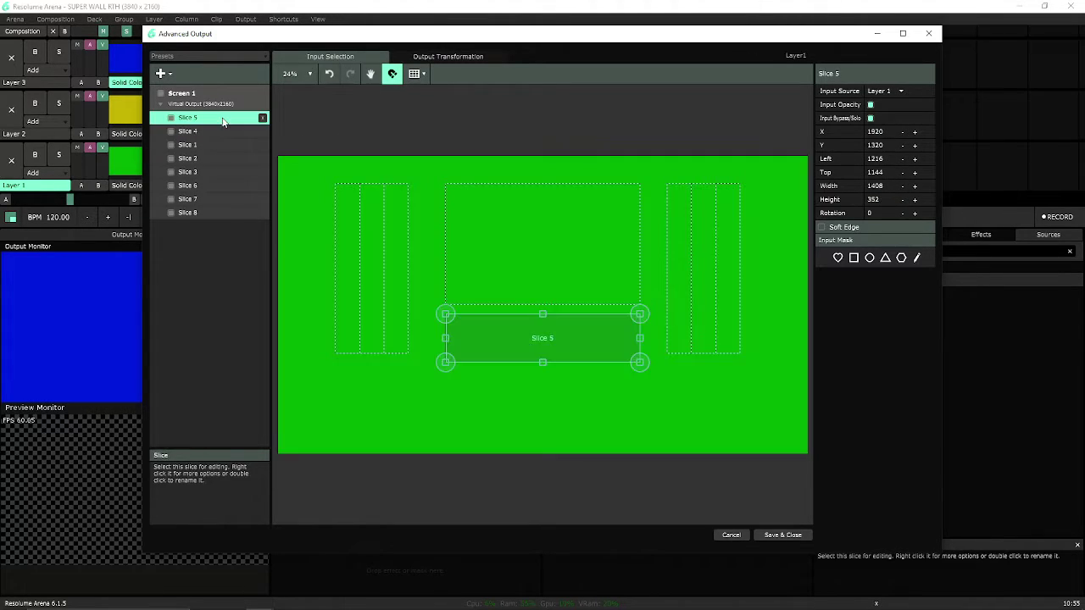
pyautogui.click(219, 134)
# - Feed the six side slices from Layer 3, save, and reopen to view Output Transformation
pyautogui.click(216, 146)
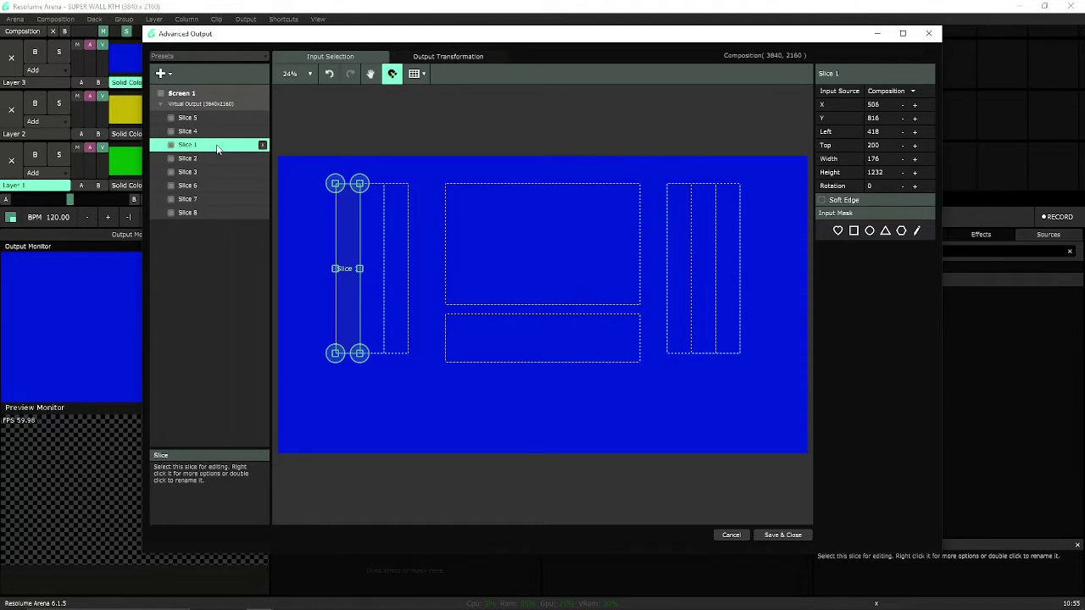
pyautogui.keyDown('shift'); pyautogui.click(220, 213); pyautogui.keyUp('shift')
pyautogui.click(891, 105)
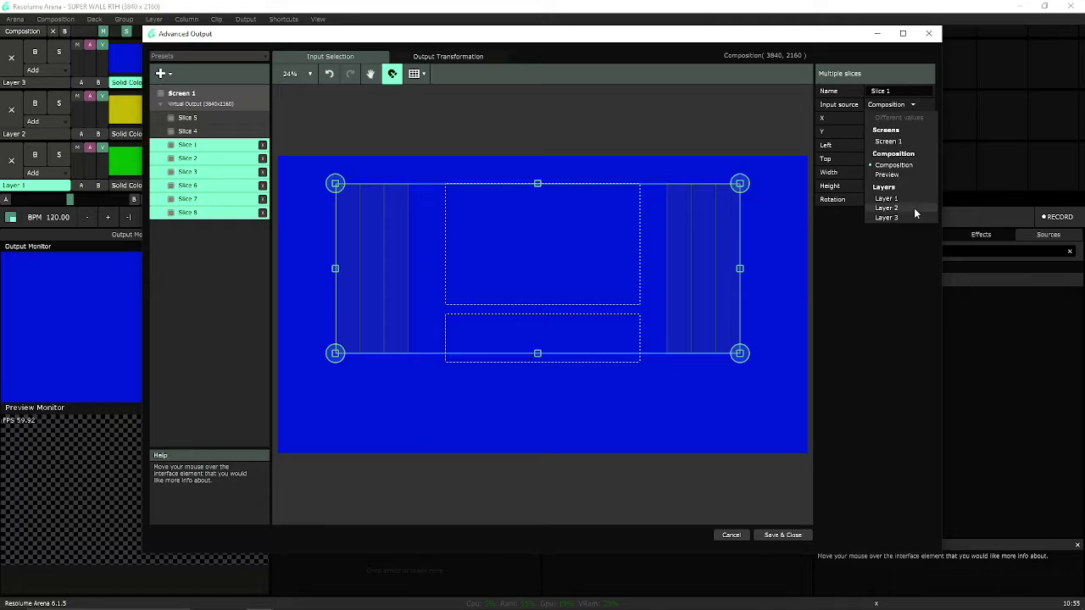
pyautogui.click(900, 219)
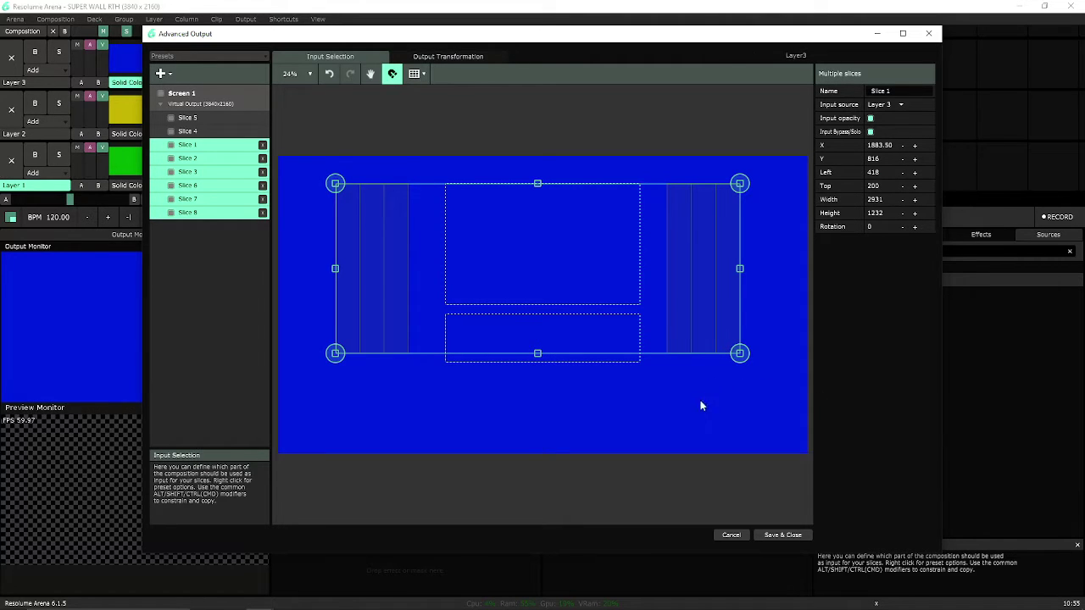
pyautogui.click(782, 533)
pyautogui.hotkey('ctrl', 'shift', 'a')
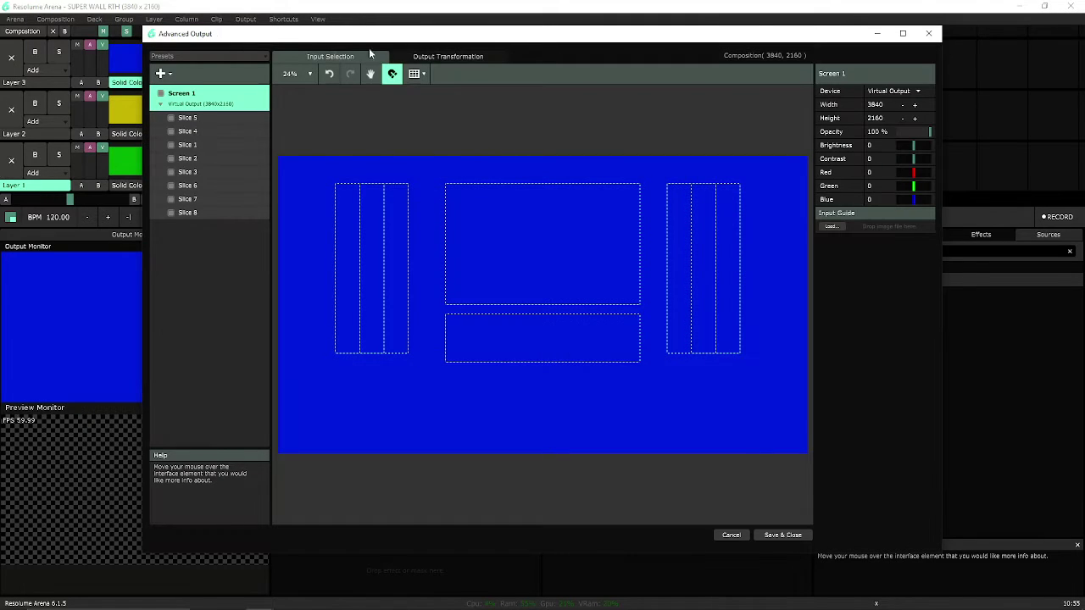
pyautogui.click(451, 58)
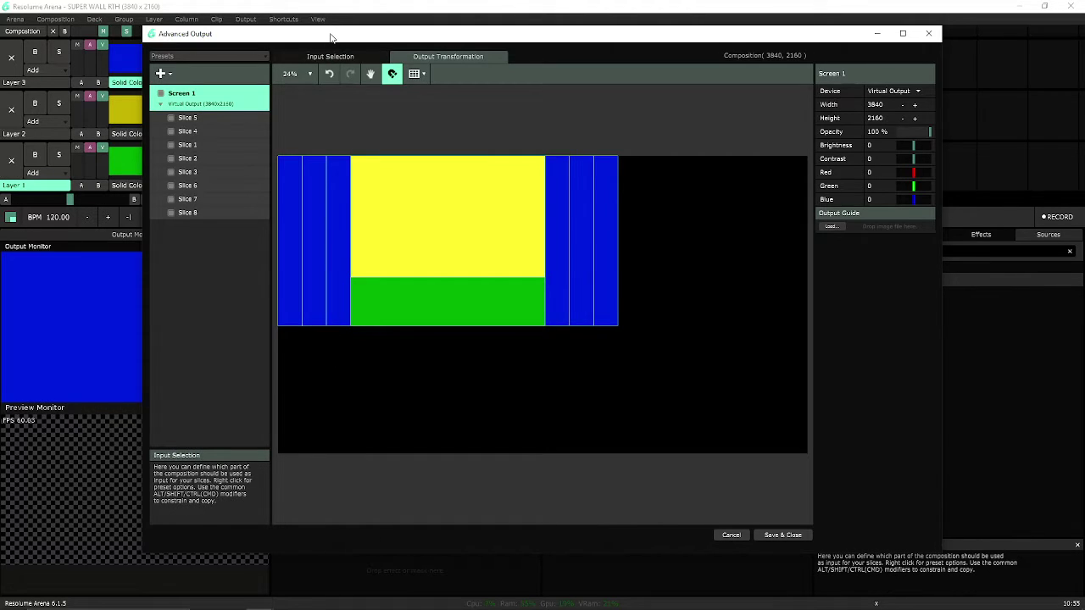
# - Clear the Sources search and launch the Line Scape clip on Layer 3
pyautogui.moveTo(332, 37); pyautogui.dragTo(416, 41)
pyautogui.moveTo(300, 37); pyautogui.dragTo(325, 164)
pyautogui.moveTo(838, 156); pyautogui.dragTo(580, 179)
pyautogui.click(921, 254)
pyautogui.click(1049, 234)
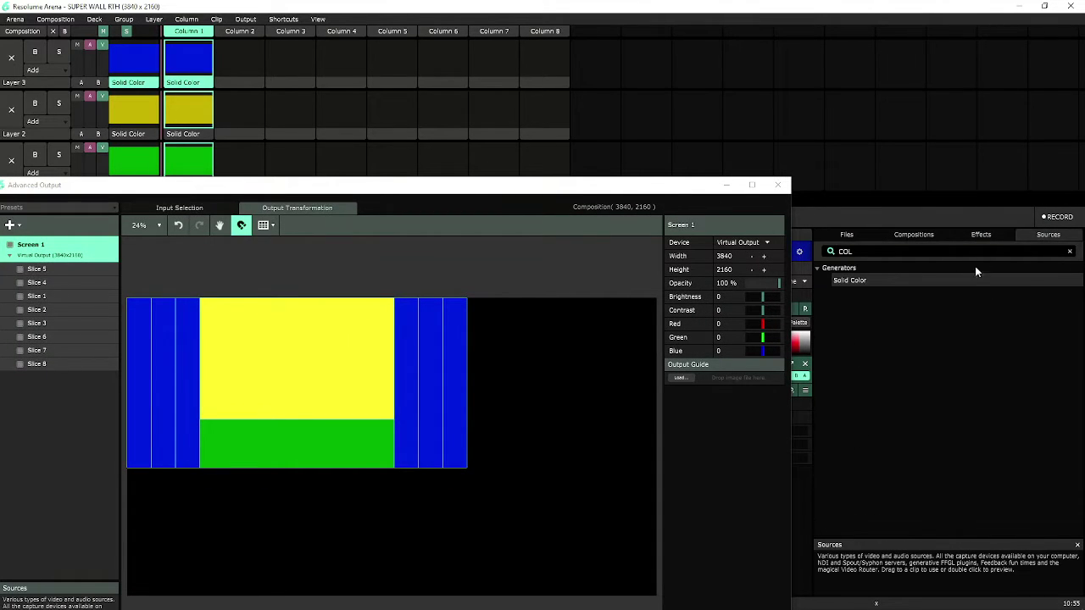
pyautogui.press('BackSpace')
pyautogui.press('BackSpace')
pyautogui.press('BackSpace')
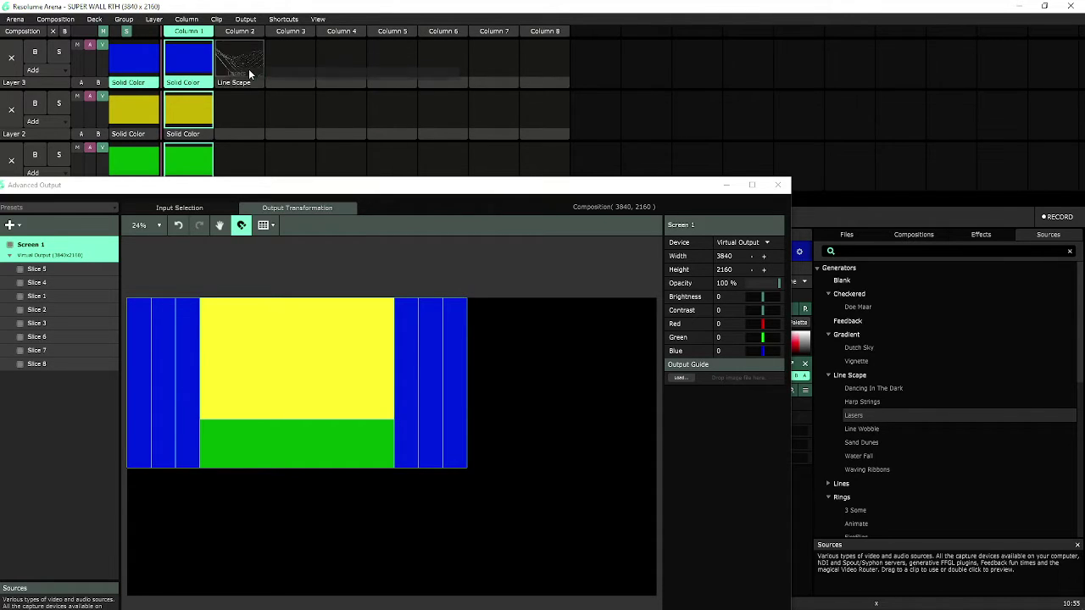
pyautogui.click(248, 67)
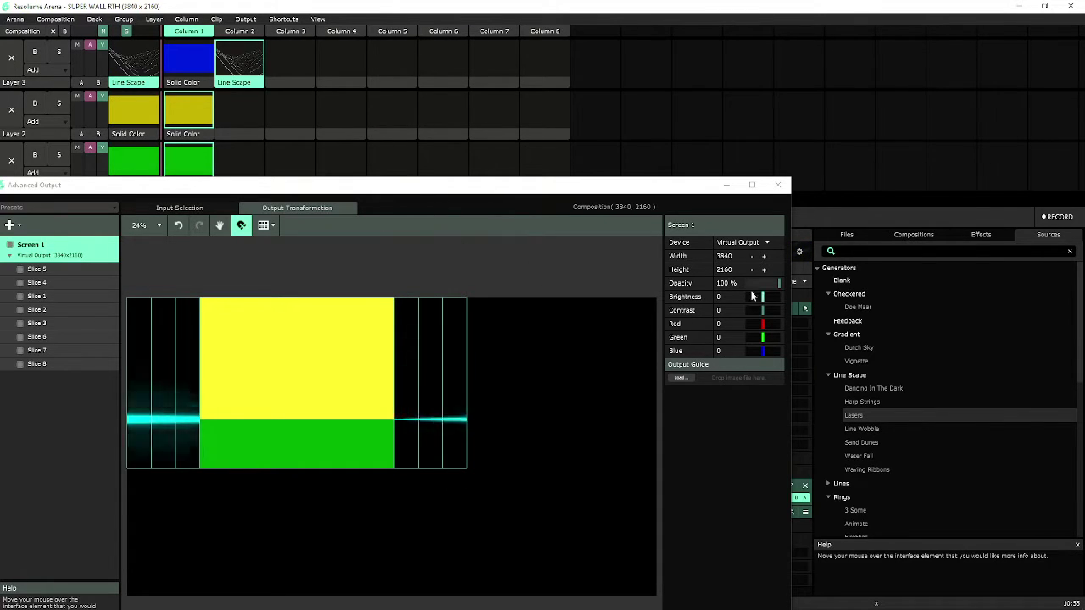
# - Add a Line Wobble clip to Layer 3, column 3, and launch it
pyautogui.moveTo(638, 189); pyautogui.dragTo(509, 177)
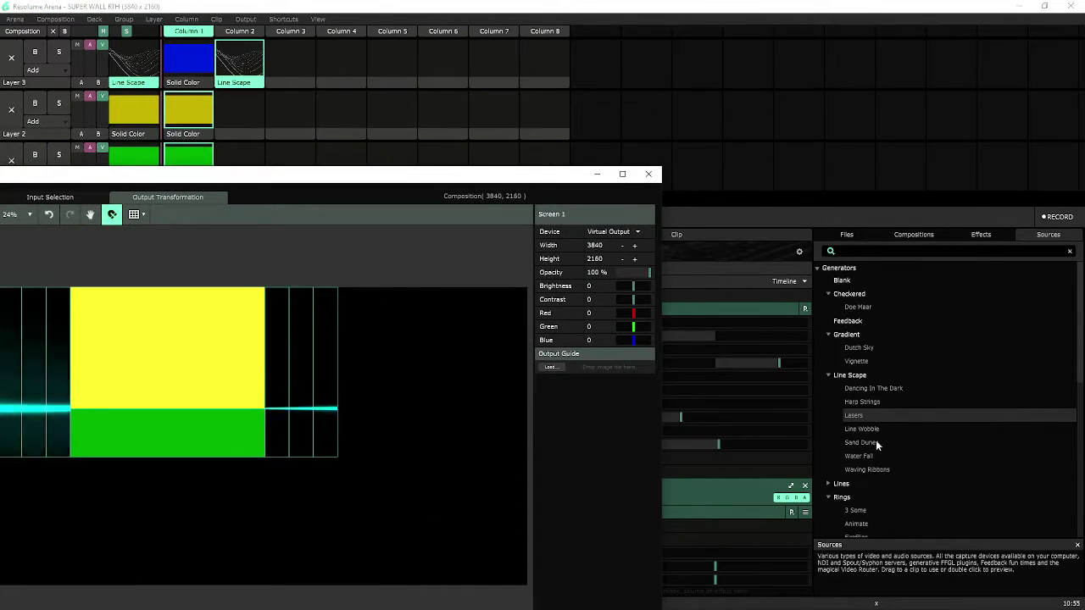
pyautogui.moveTo(872, 431); pyautogui.dragTo(284, 57)
pyautogui.click(284, 57)
# - Put a checkered clip on Layer 2, then replace it with Vignette gradient and finally 3 Some rings
pyautogui.moveTo(360, 167); pyautogui.dragTo(360, 206)
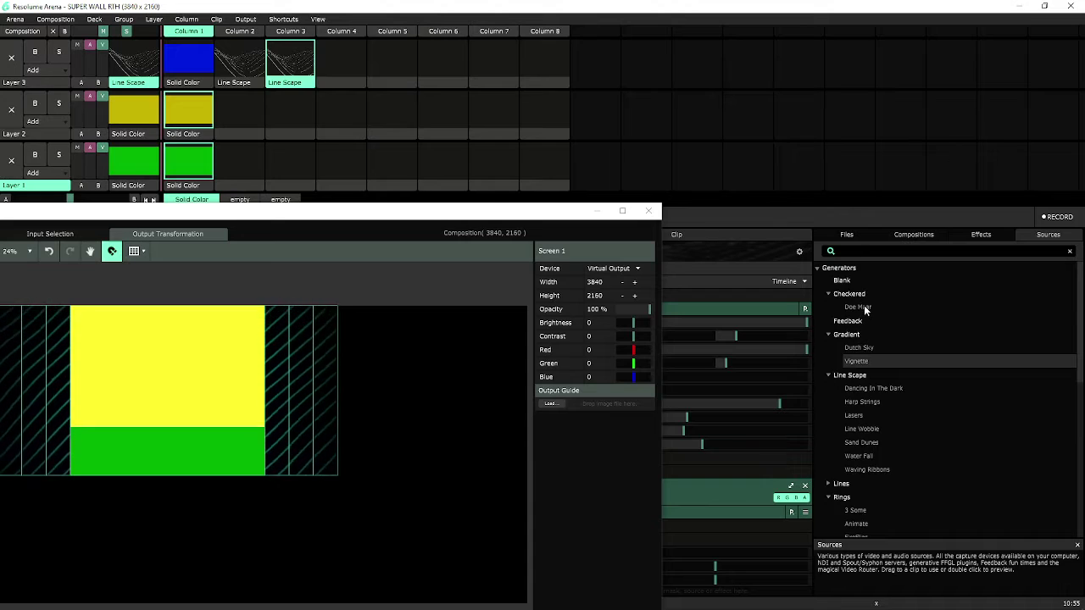
pyautogui.moveTo(287, 151); pyautogui.dragTo(239, 112)
pyautogui.click(239, 113)
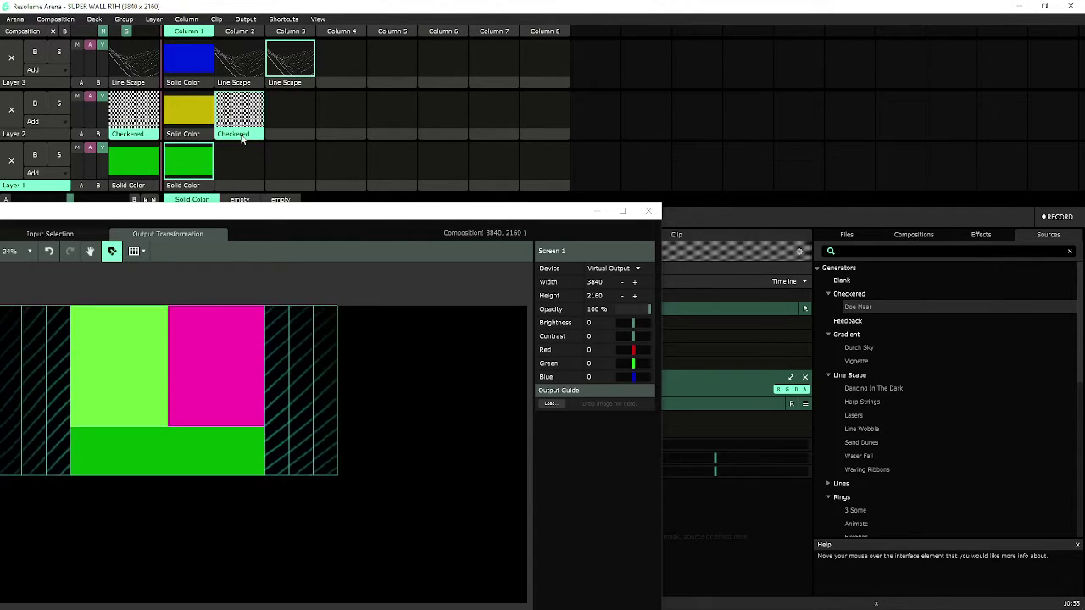
pyautogui.moveTo(854, 361); pyautogui.dragTo(255, 122)
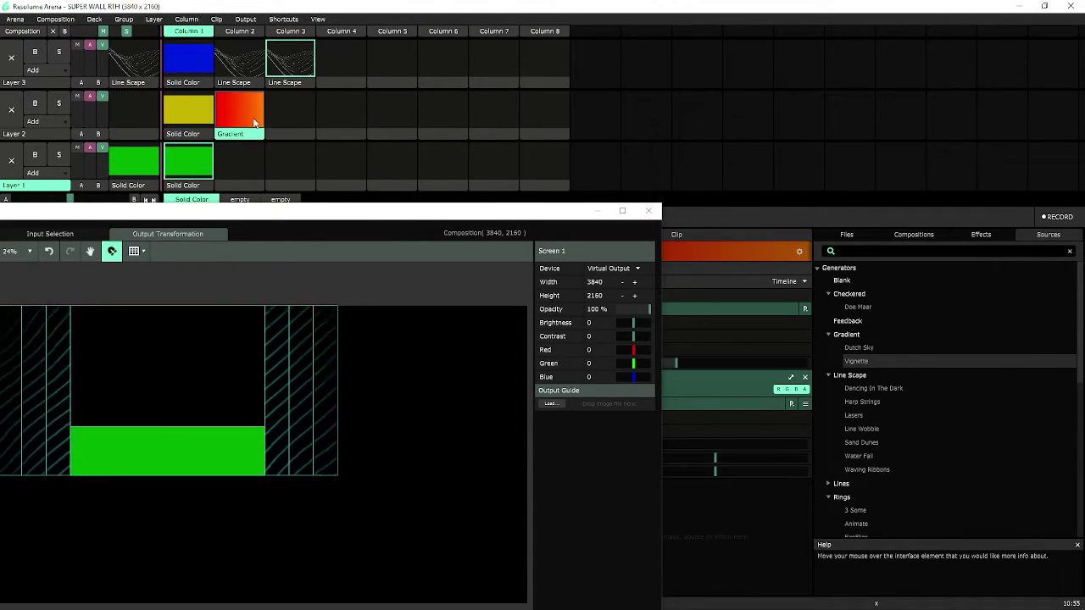
pyautogui.click(859, 509)
pyautogui.moveTo(339, 155); pyautogui.dragTo(246, 115)
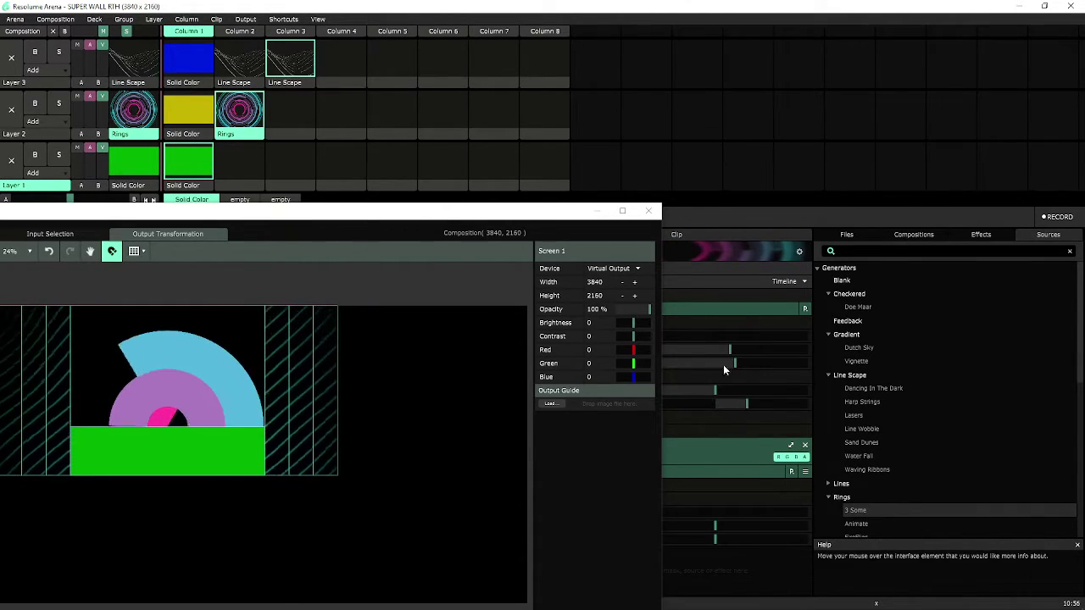
# - Browse the Stroboscope generators and launch the Rings clip on Layer 1
pyautogui.scroll(-2, 912, 498)
pyautogui.scroll(-6, 890, 487)
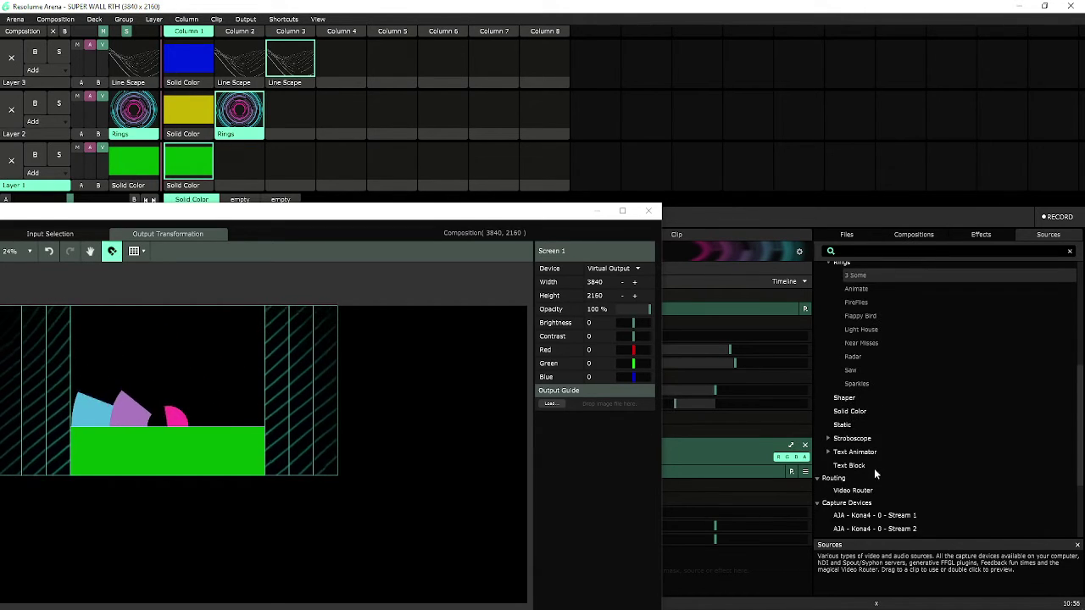
pyautogui.click(838, 425)
pyautogui.scroll(-2, 838, 411)
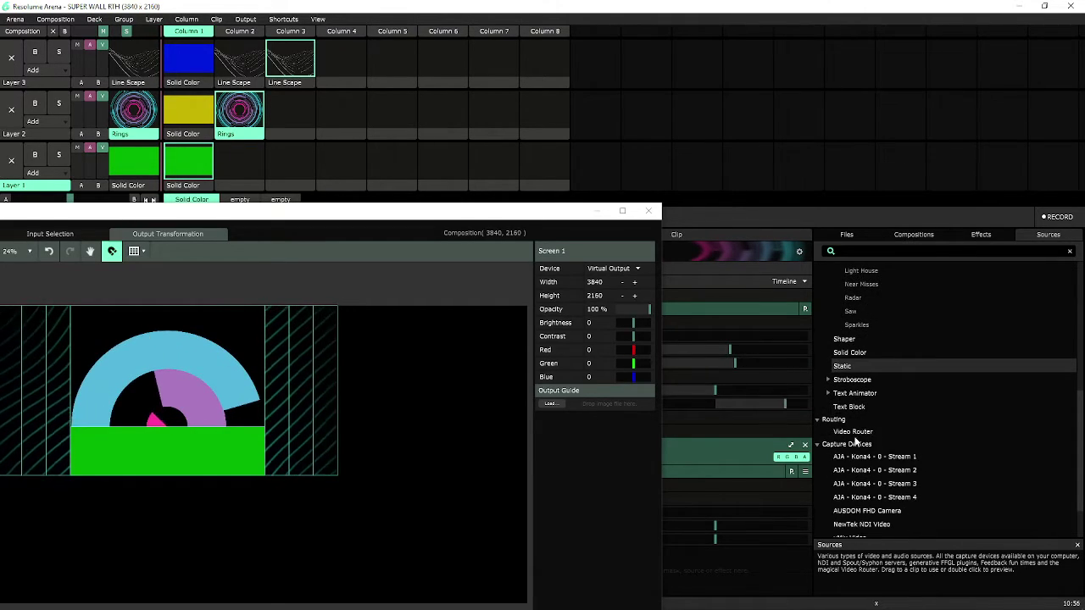
pyautogui.click(827, 380)
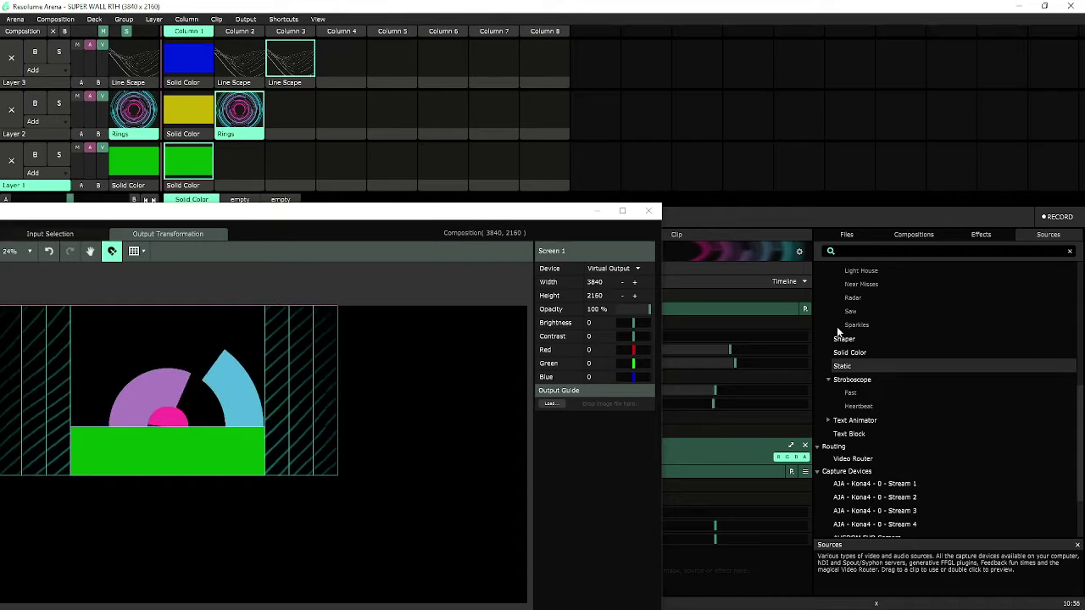
pyautogui.click(857, 325)
pyautogui.click(238, 169)
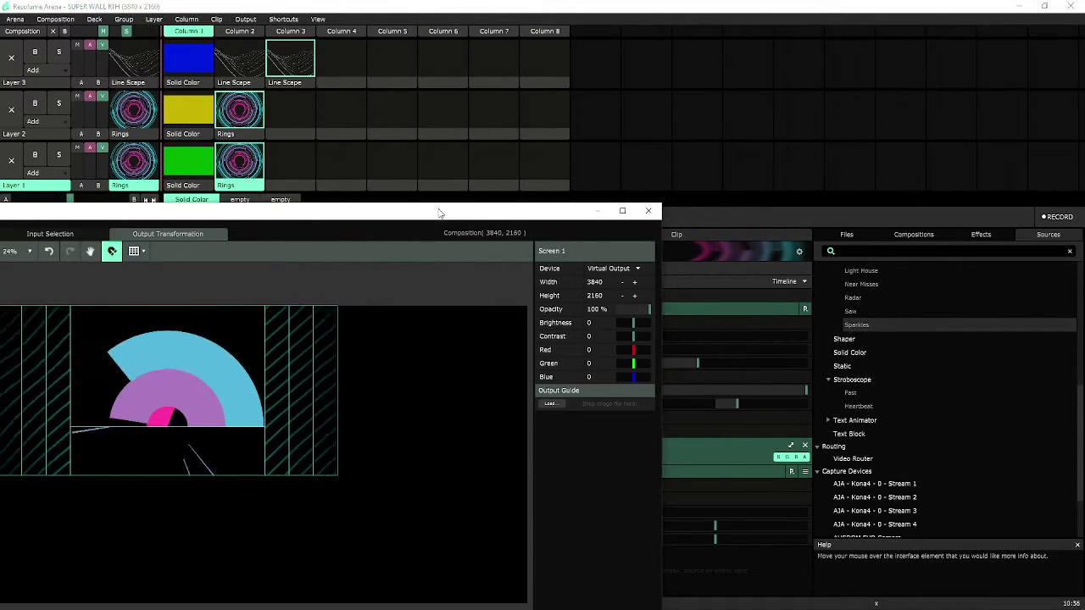
# - Copy the Line Scape clip into Layers 2 and 1 of column 3 and launch the whole column
pyautogui.moveTo(439, 213); pyautogui.dragTo(761, 77)
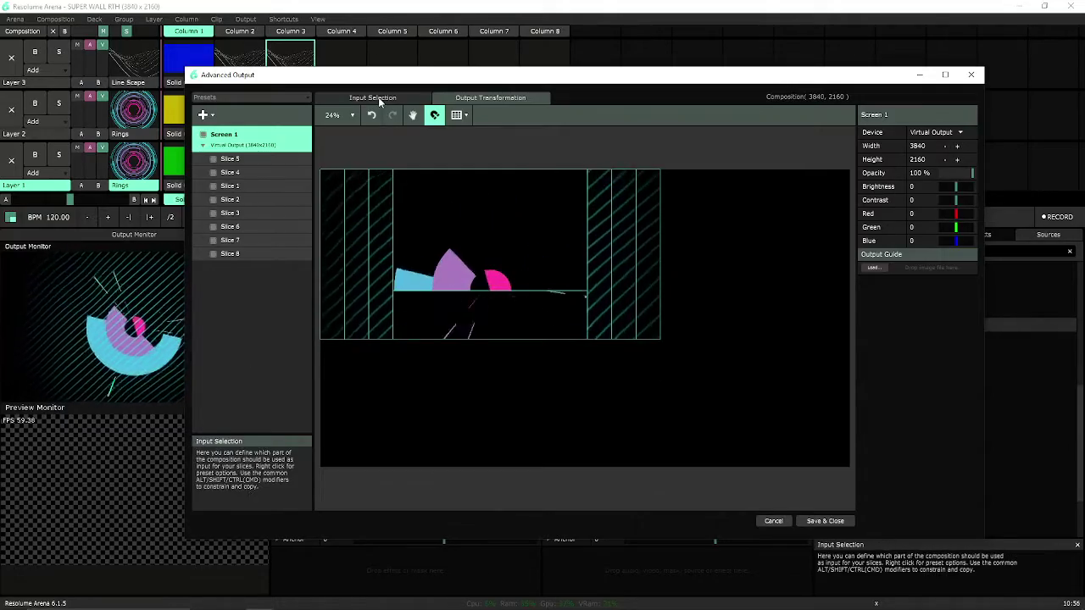
pyautogui.click(399, 100)
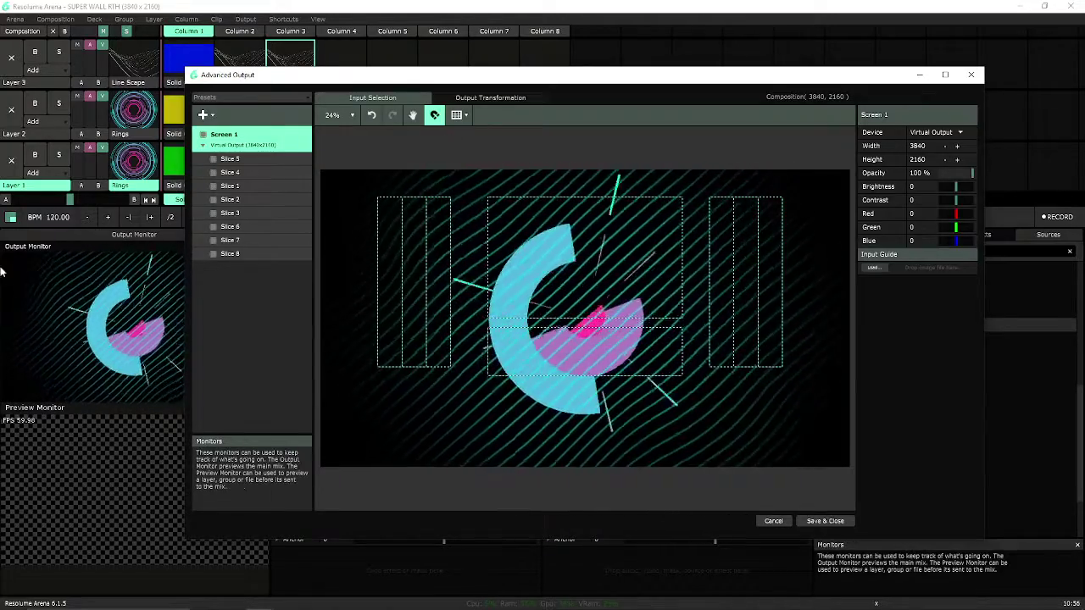
pyautogui.click(500, 97)
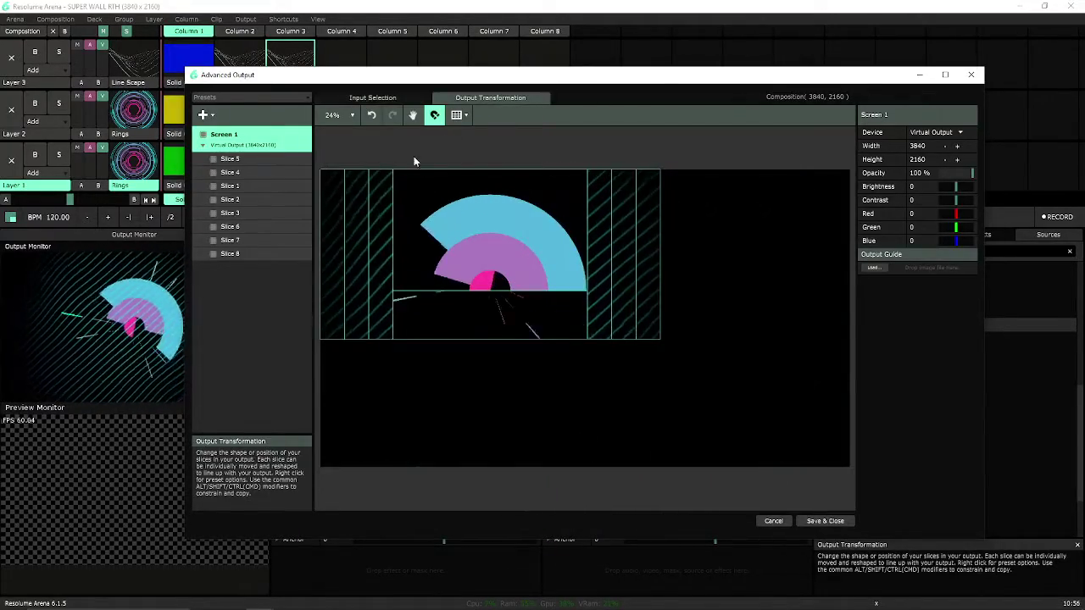
pyautogui.moveTo(380, 76); pyautogui.dragTo(357, 223)
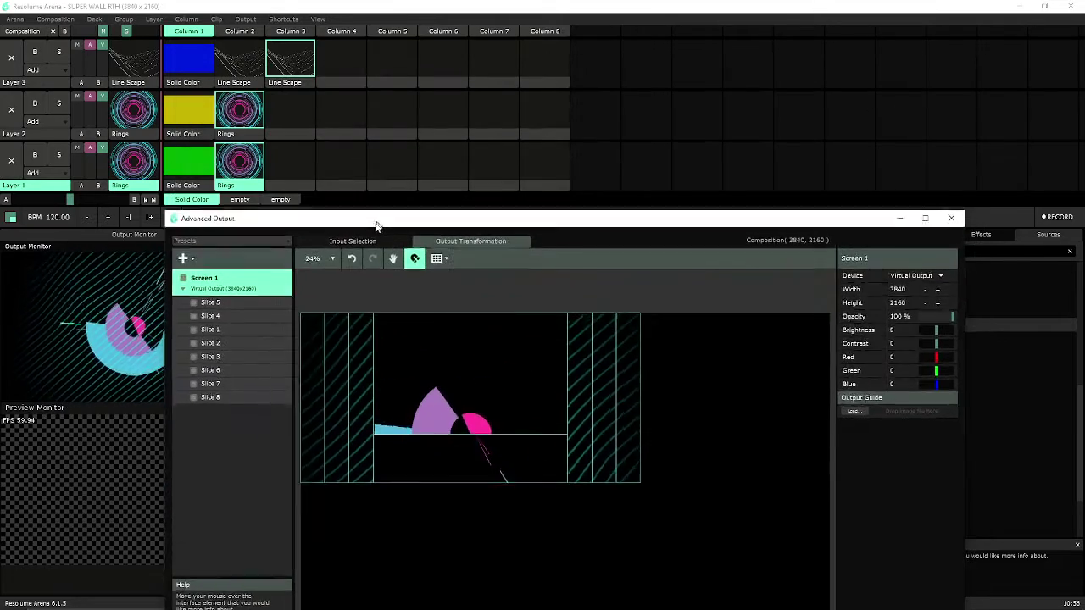
pyautogui.click(282, 82)
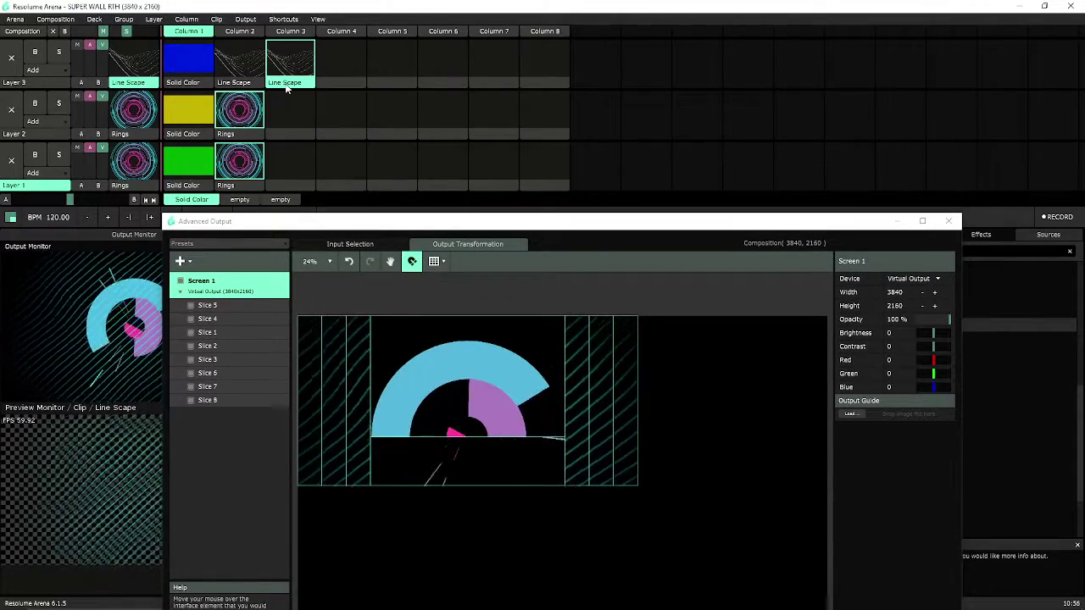
pyautogui.moveTo(306, 134); pyautogui.dragTo(305, 174)
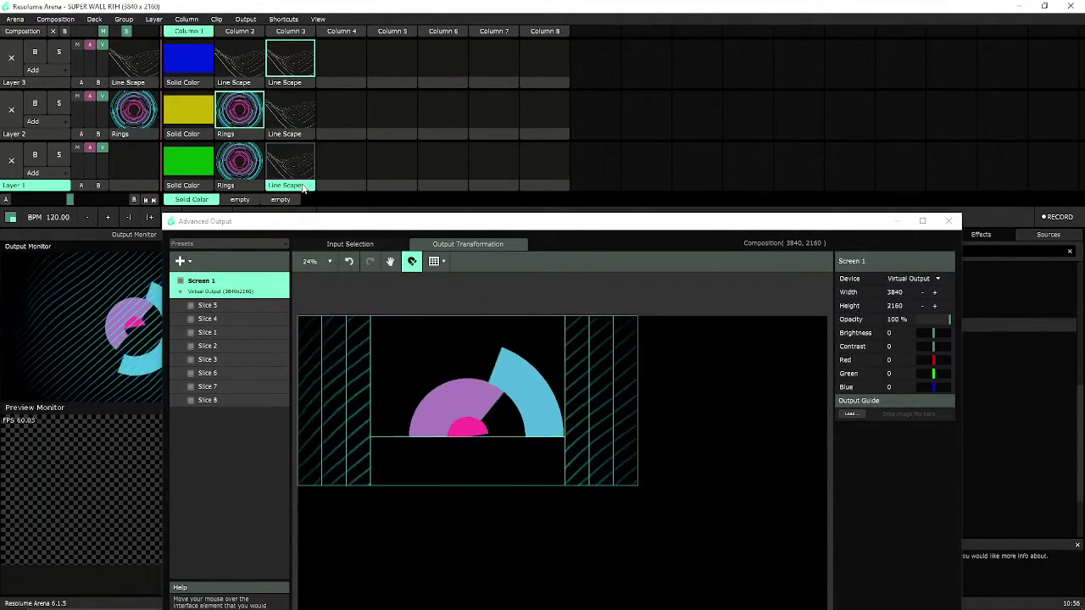
pyautogui.click(288, 34)
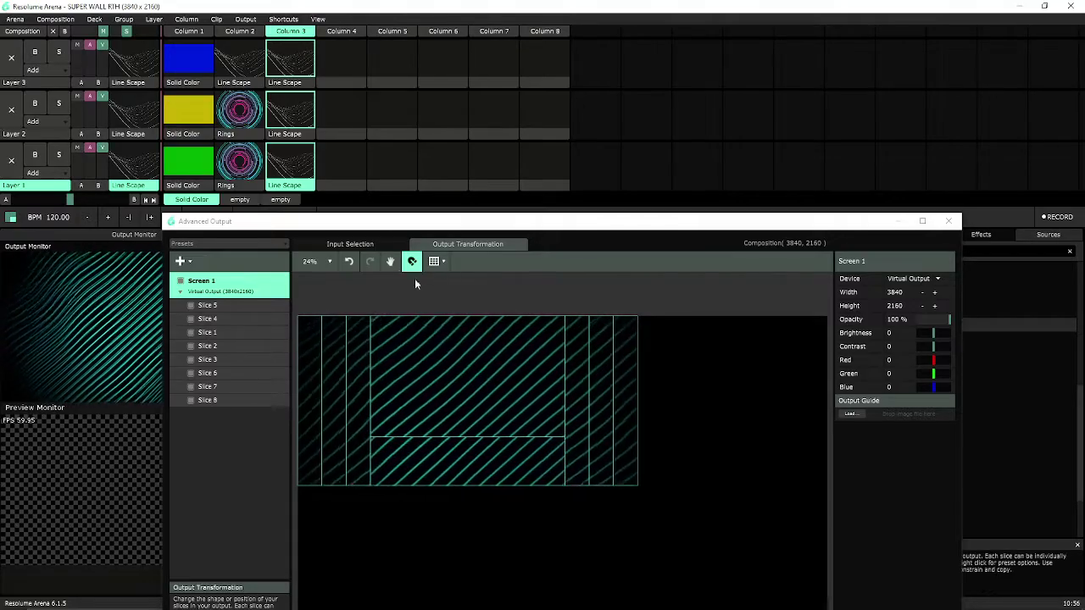
# - Relaunch the Rings clips on Layers 1 and 2 and switch to the Input Selection view
pyautogui.click(376, 250)
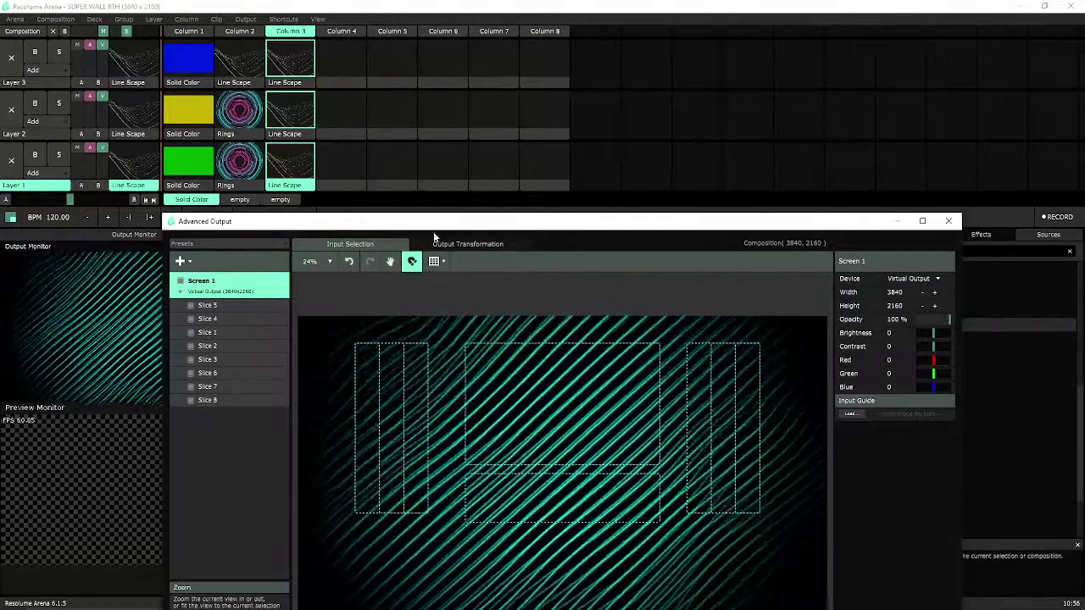
pyautogui.click(432, 248)
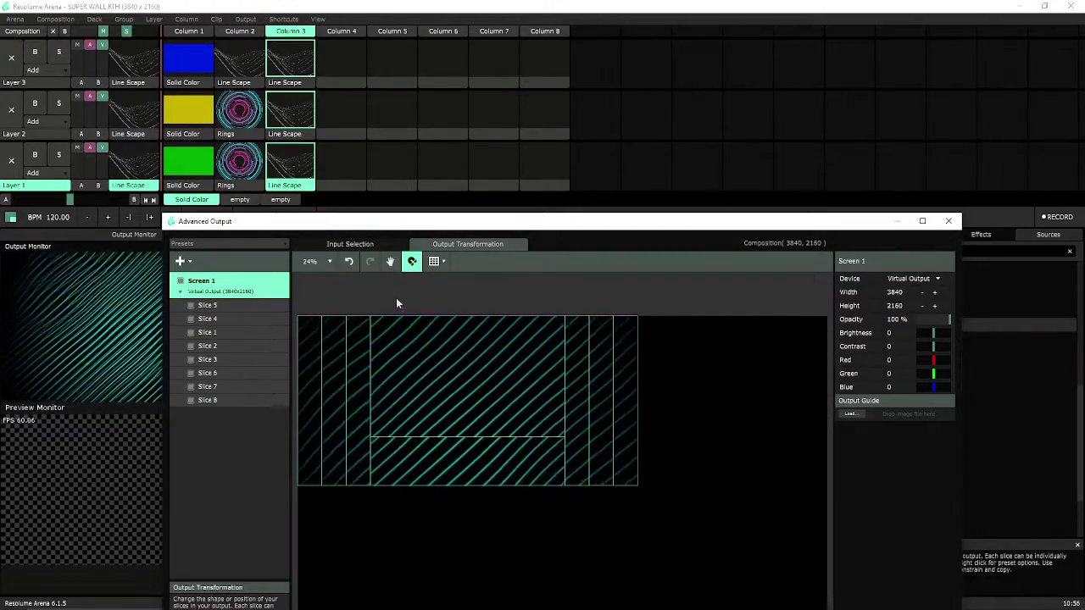
pyautogui.click(239, 162)
pyautogui.click(239, 110)
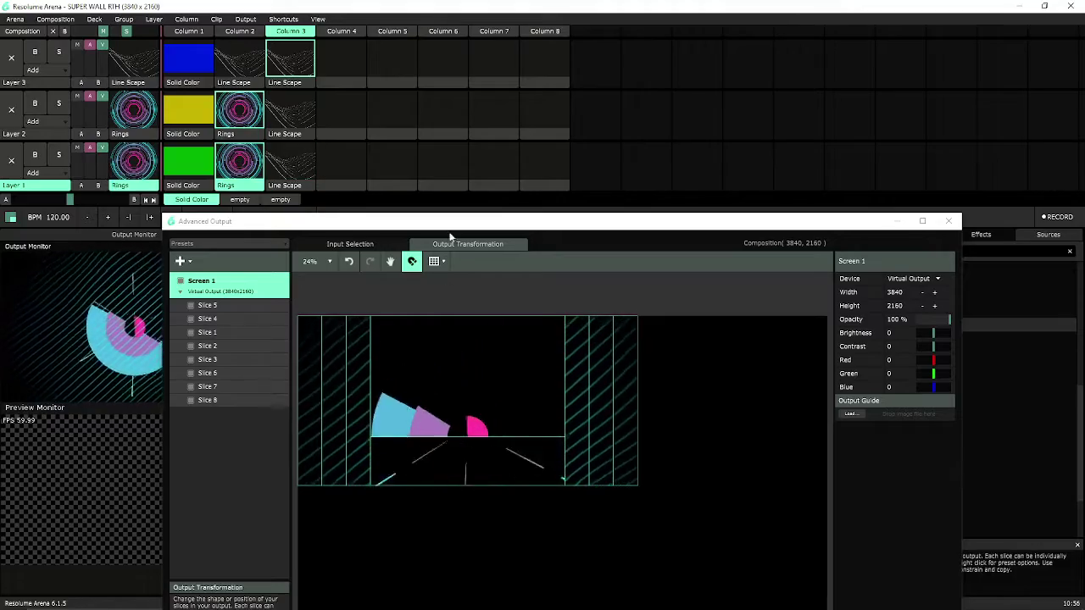
pyautogui.click(379, 244)
# - Move Slice 5's input area upward on the input canvas
pyautogui.moveTo(381, 221); pyautogui.dragTo(363, 117)
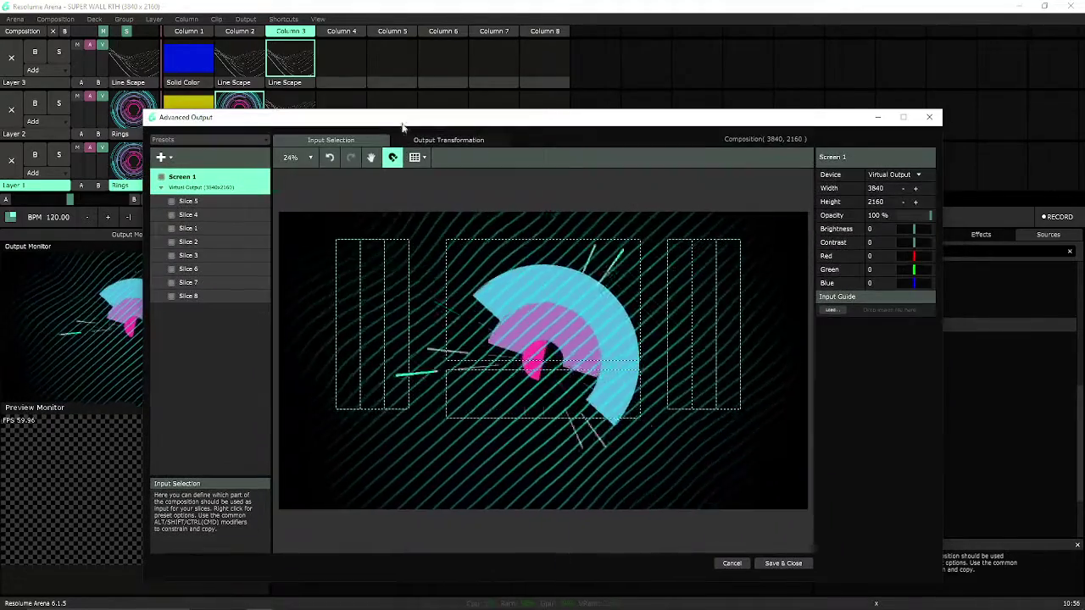
pyautogui.click(547, 391)
pyautogui.moveTo(547, 392); pyautogui.dragTo(552, 368)
pyautogui.click(558, 305)
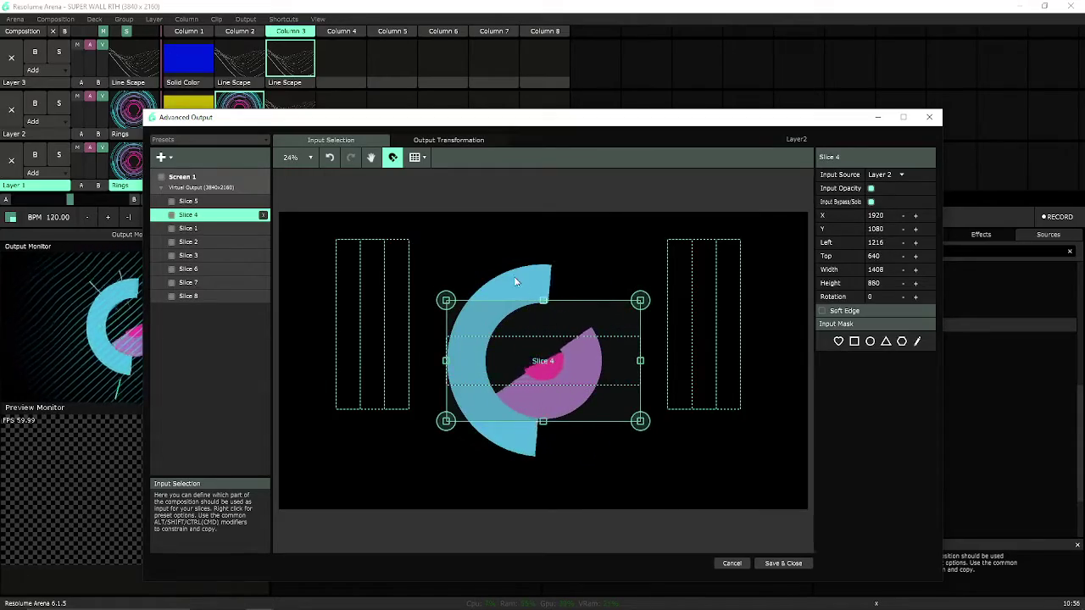
pyautogui.click(402, 257)
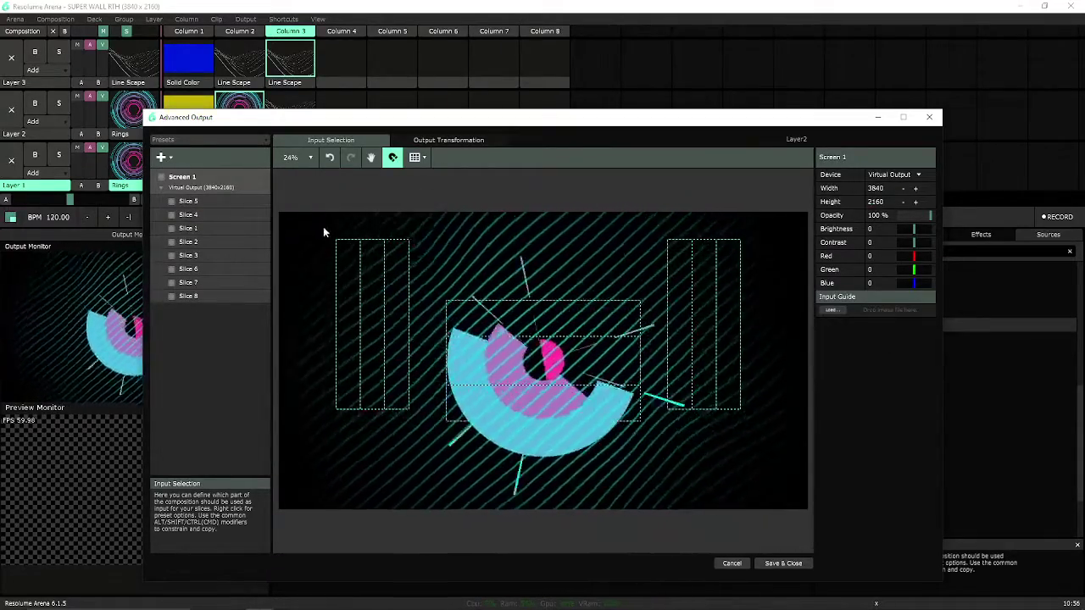
# - Shift Slices 1–3 inputs right and down, and Slices 6–8 inputs left and down
pyautogui.moveTo(323, 226); pyautogui.dragTo(409, 409)
pyautogui.moveTo(376, 329); pyautogui.dragTo(408, 347)
pyautogui.moveTo(653, 228); pyautogui.dragTo(763, 428)
pyautogui.moveTo(700, 359); pyautogui.dragTo(676, 363)
# - Save and close the slice mapping, reopen Advanced Output with Ctrl+Shift+A, and save the composition
pyautogui.click(773, 563)
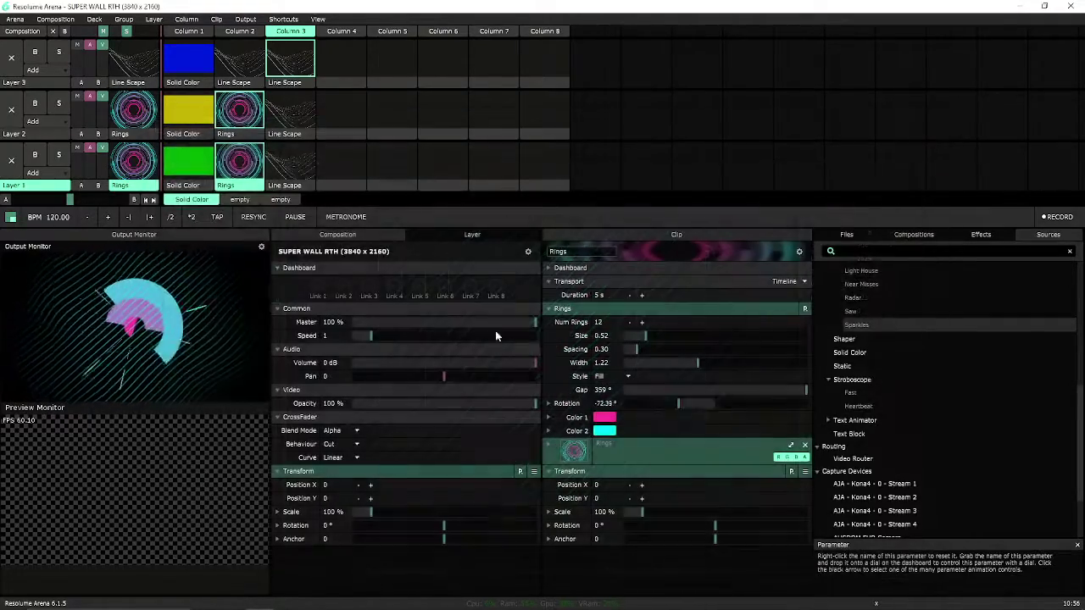
pyautogui.hotkey('ctrl', 'shift', 'a')
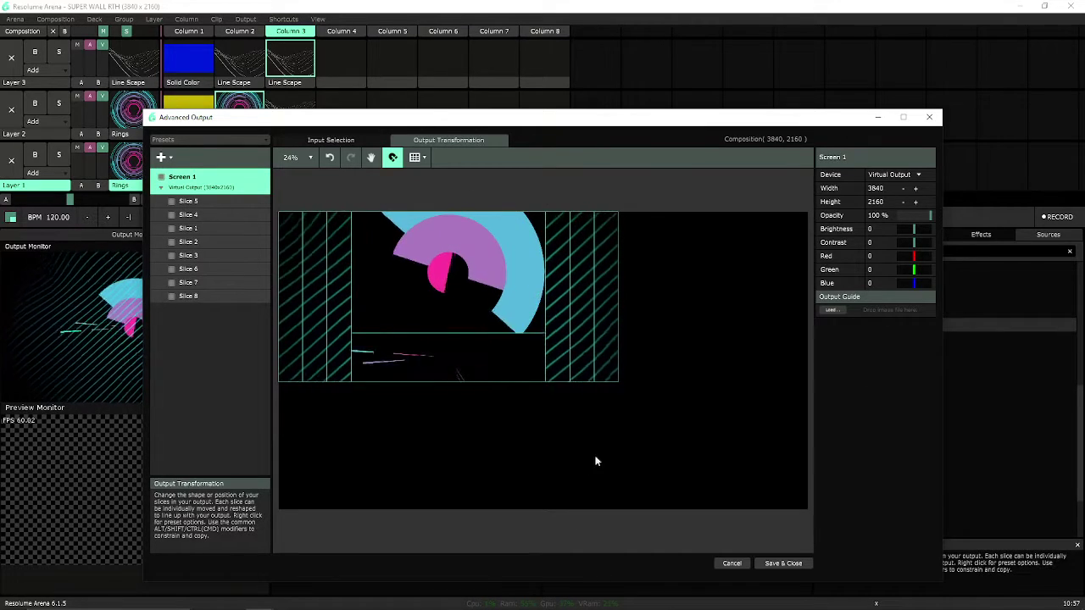
pyautogui.click(14, 19)
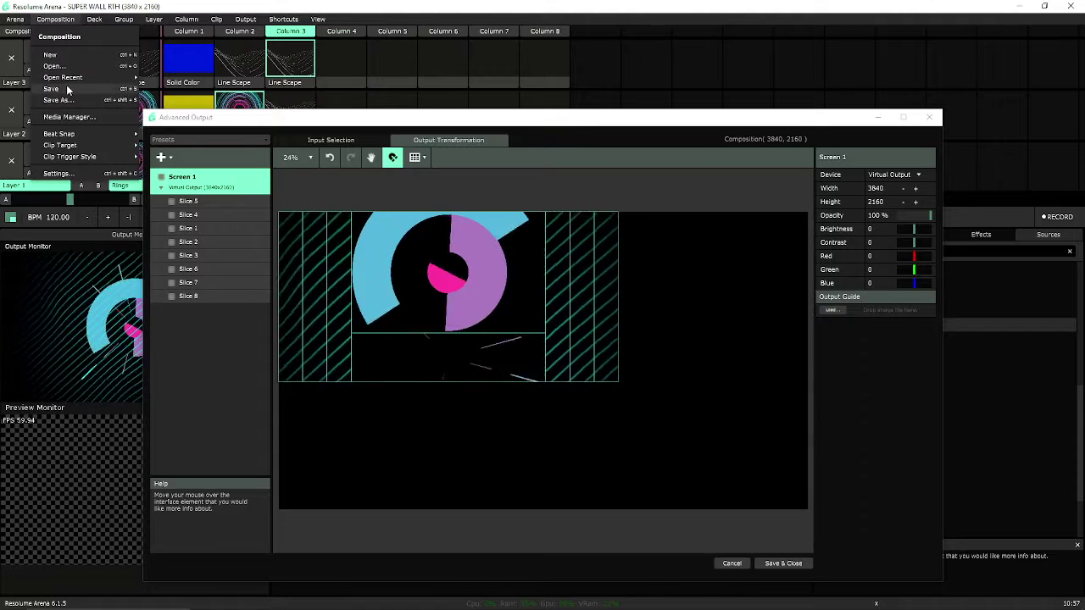
pyautogui.click(79, 112)
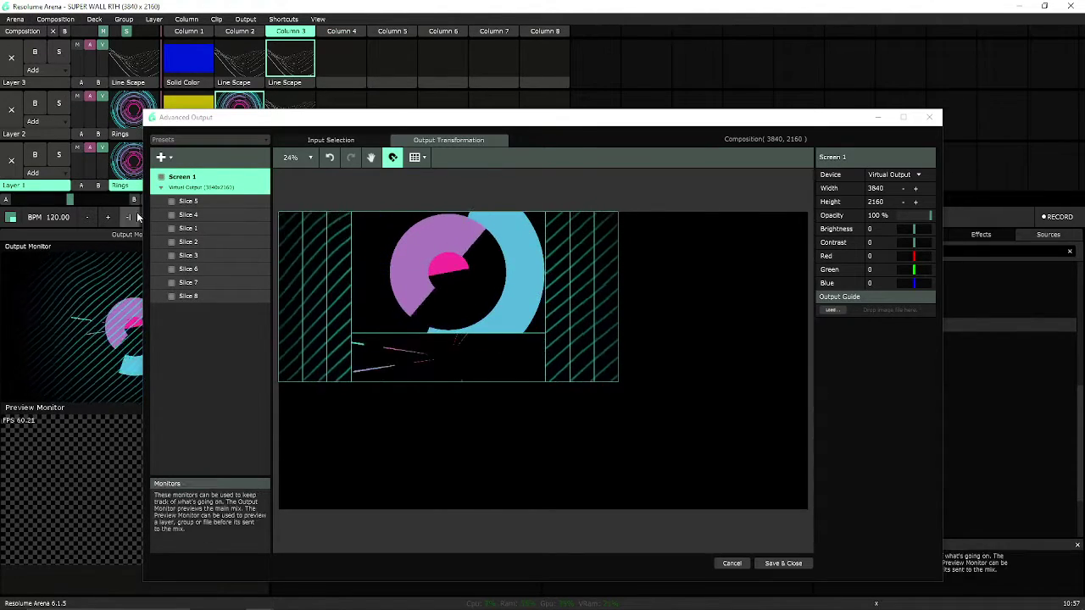
# - Inspect each slice in turn, then flip Slice 7's output
pyautogui.click(191, 201)
pyautogui.click(193, 215)
pyautogui.click(201, 228)
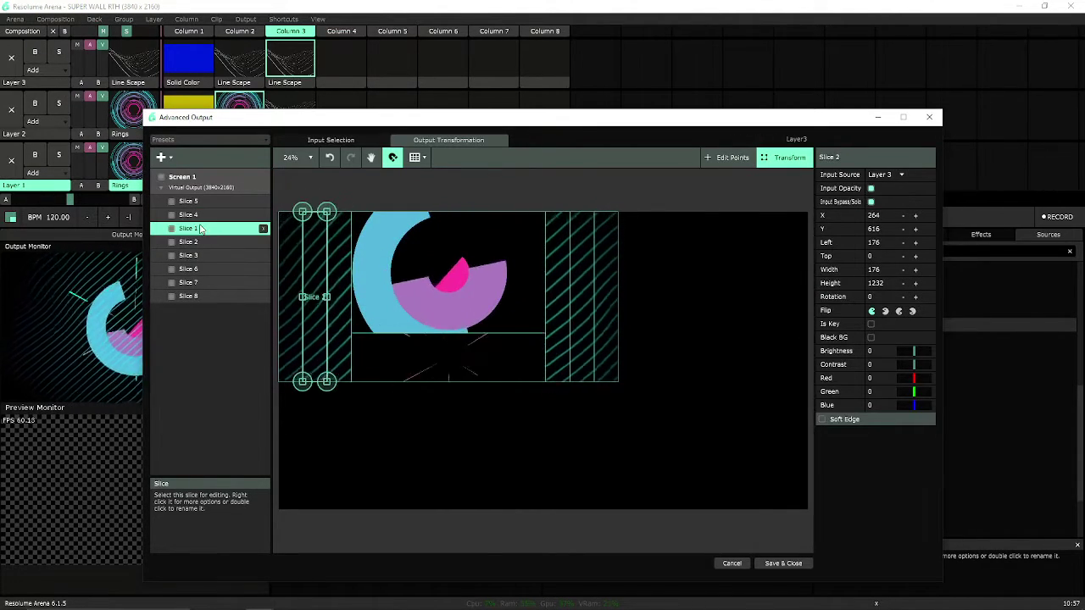
pyautogui.click(201, 242)
pyautogui.click(201, 255)
pyautogui.click(201, 271)
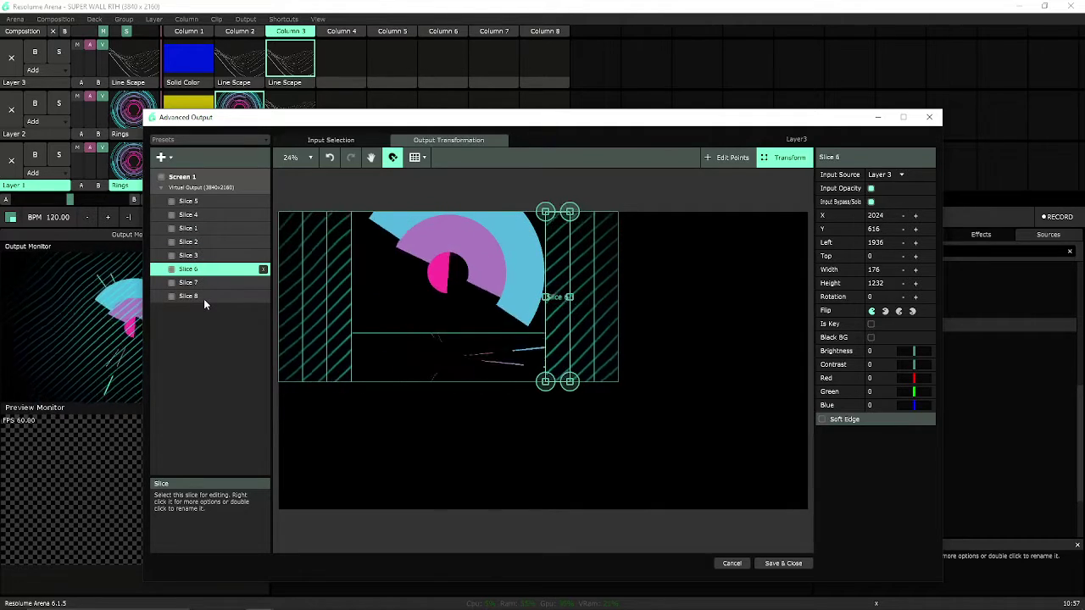
pyautogui.click(203, 298)
pyautogui.click(201, 282)
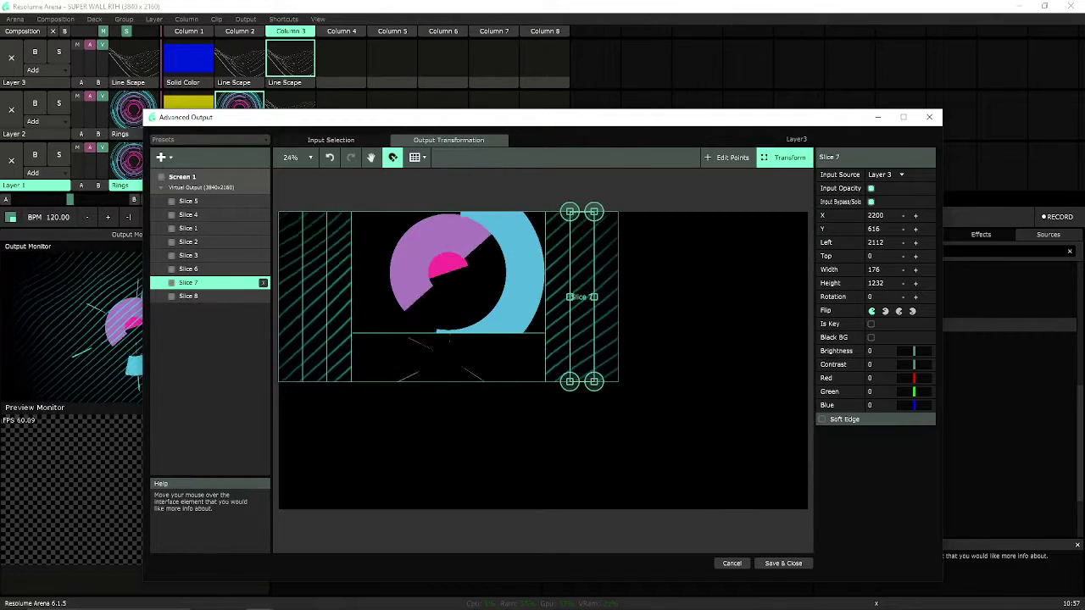
pyautogui.click(872, 312)
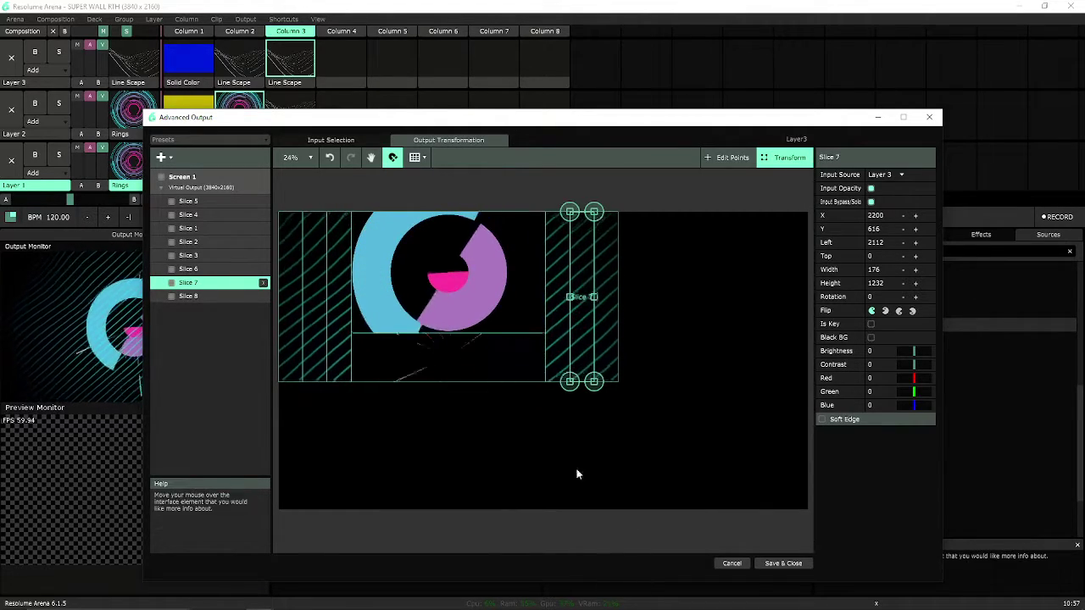
# - Shift the input areas of Slices 7 and 8 to the right together
pyautogui.click(372, 139)
pyautogui.click(731, 440)
pyautogui.click(697, 335)
pyautogui.keyDown('shift'); pyautogui.click(676, 322); pyautogui.keyUp('shift')
pyautogui.moveTo(679, 304); pyautogui.dragTo(751, 305)
pyautogui.click(757, 303)
pyautogui.click(720, 339)
# - On the output layout, select Slices 1 and 2, then Slices 6, 7 and 8
pyautogui.click(435, 142)
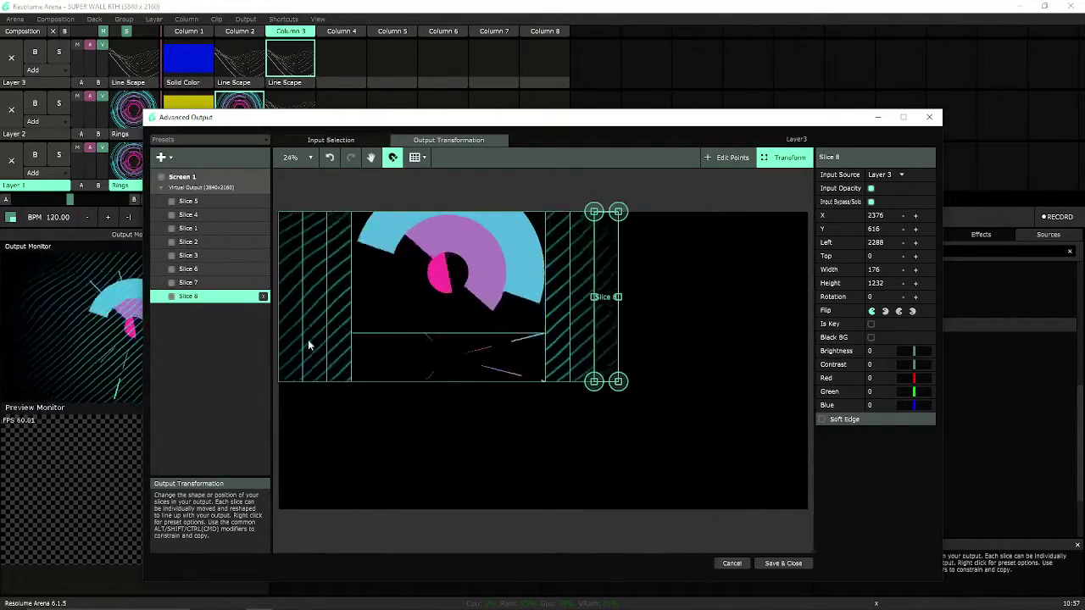
pyautogui.moveTo(284, 184); pyautogui.dragTo(326, 405)
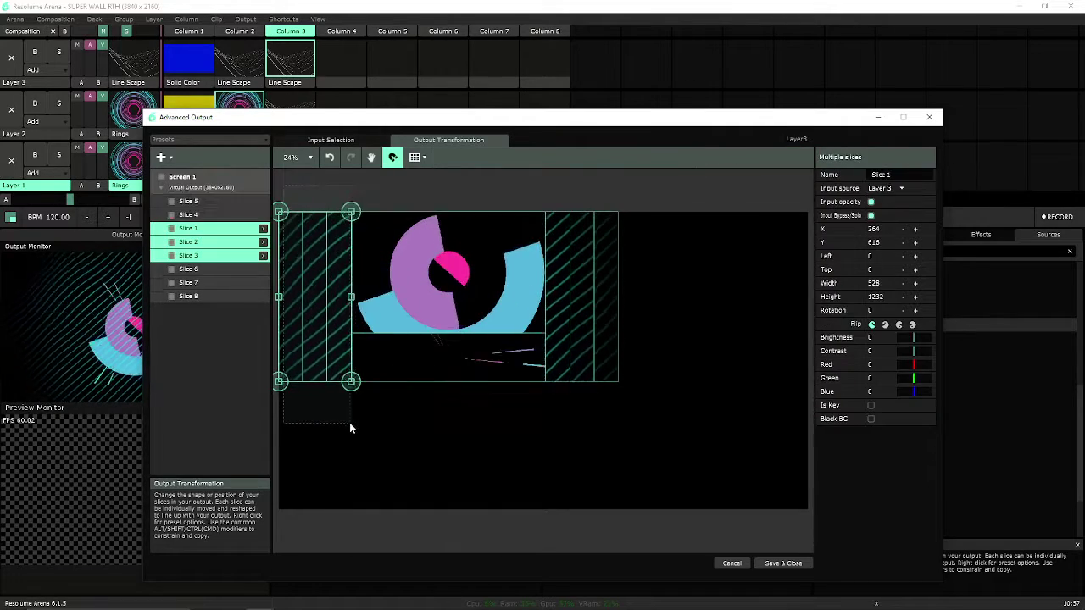
pyautogui.click(642, 418)
pyautogui.moveTo(671, 414); pyautogui.dragTo(552, 183)
# - Reposition the Slice 7 and Slice 8 input areas, placing Slice 8 at Left 3537 against the right edge
pyautogui.click(361, 140)
pyautogui.click(712, 445)
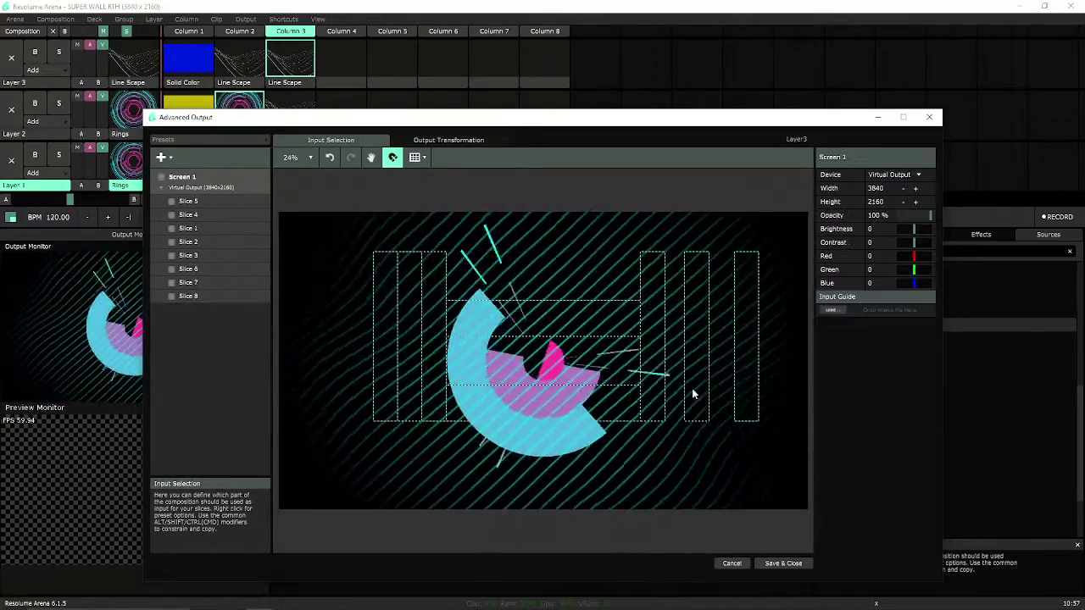
pyautogui.click(746, 377)
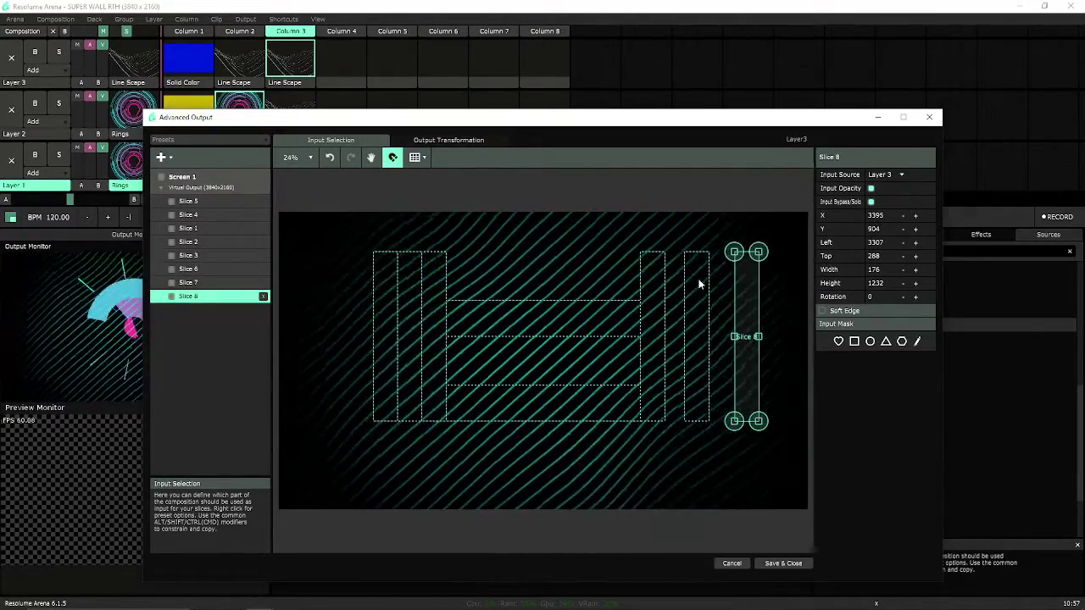
pyautogui.click(693, 334)
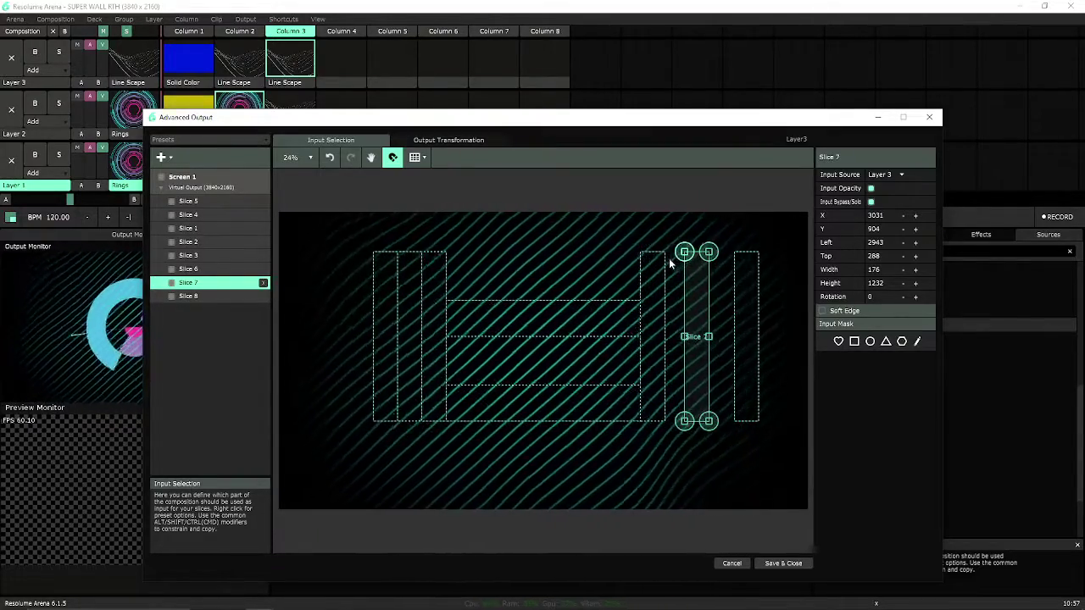
pyautogui.moveTo(693, 272); pyautogui.dragTo(674, 274)
pyautogui.moveTo(749, 283); pyautogui.dragTo(778, 297)
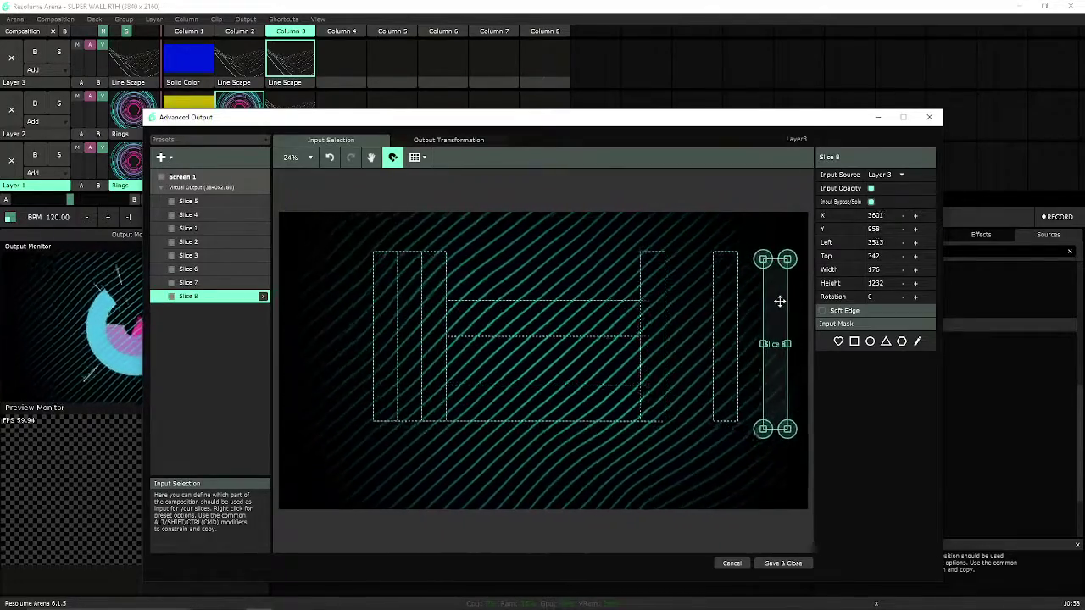
pyautogui.click(448, 140)
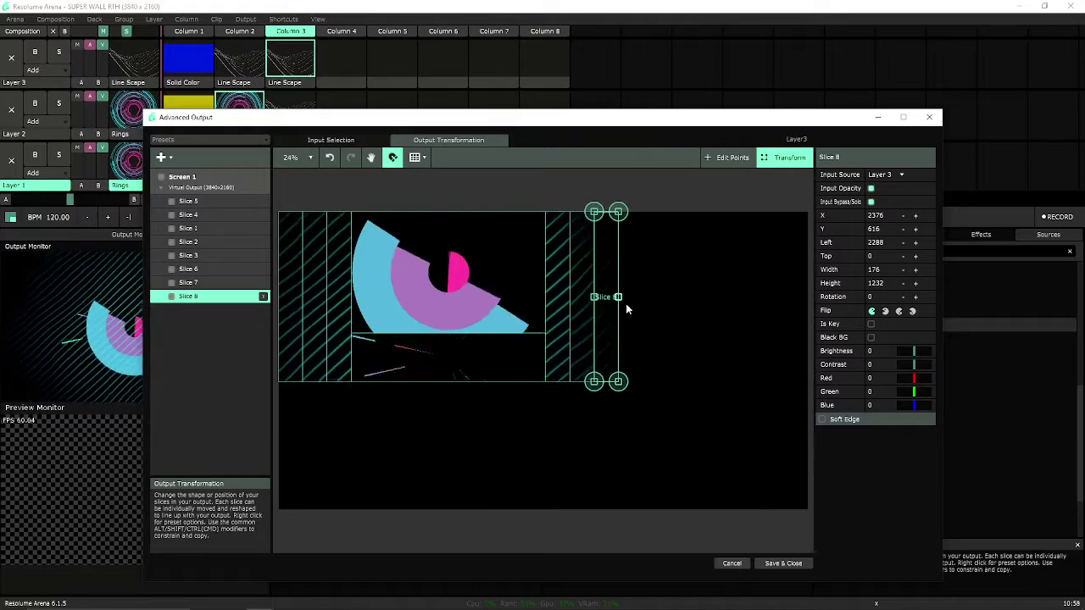
pyautogui.click(346, 145)
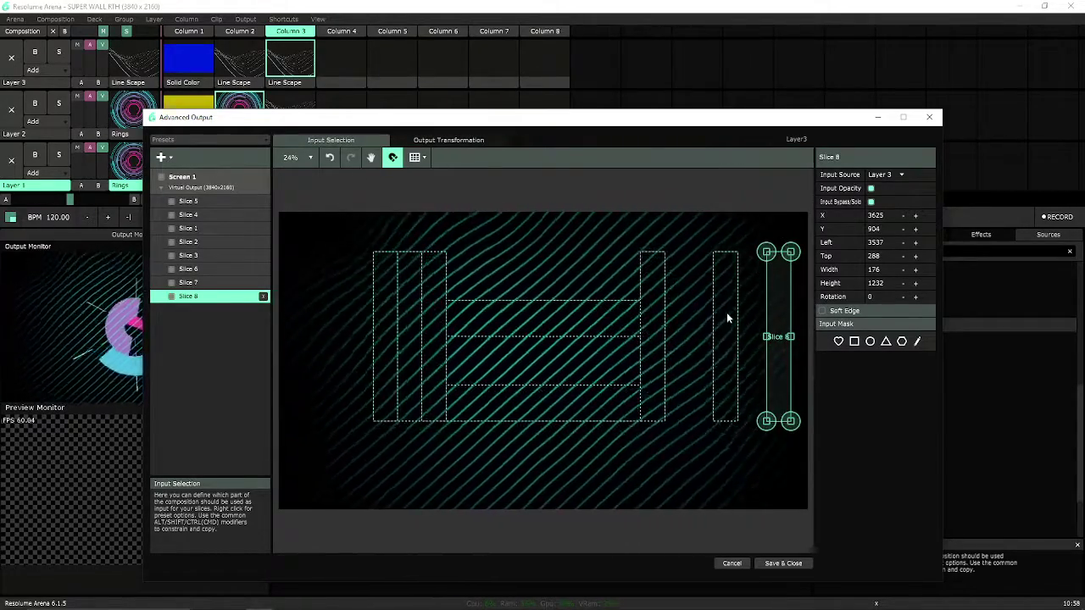
pyautogui.moveTo(726, 311); pyautogui.dragTo(712, 311)
# - Raise Slice 7's input area and move Slice 8 up to the input area's top edge
pyautogui.click(693, 248)
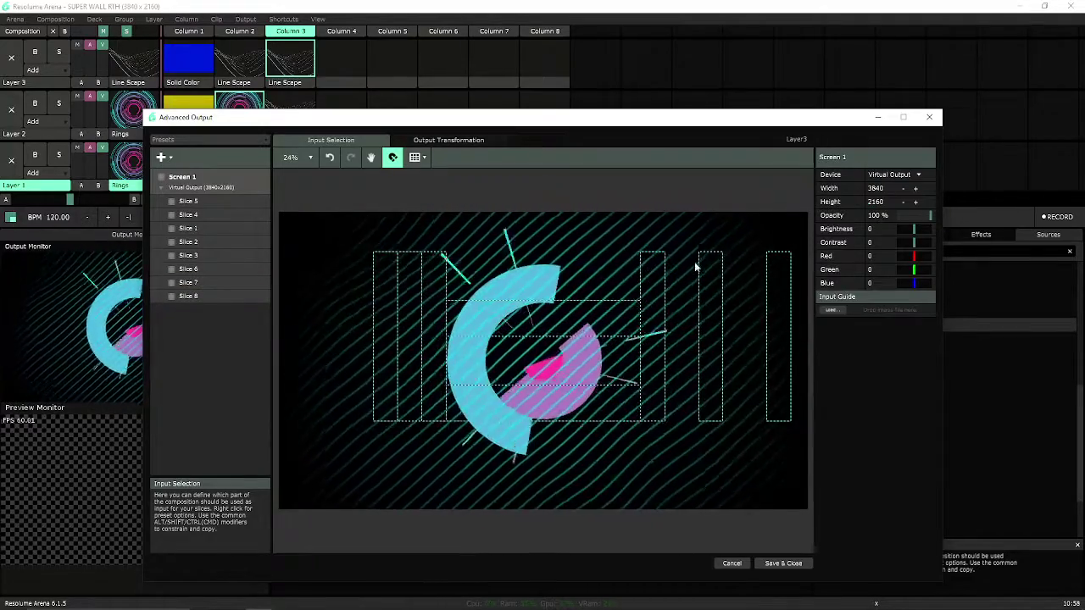
pyautogui.click(709, 362)
pyautogui.click(390, 291)
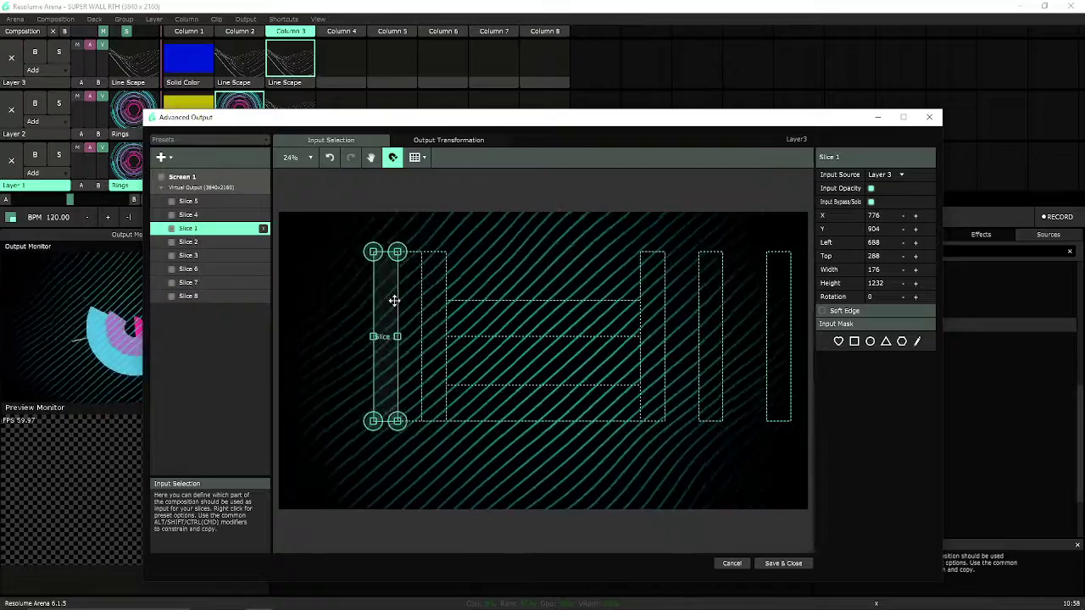
pyautogui.click(716, 304)
pyautogui.moveTo(715, 304); pyautogui.dragTo(697, 276)
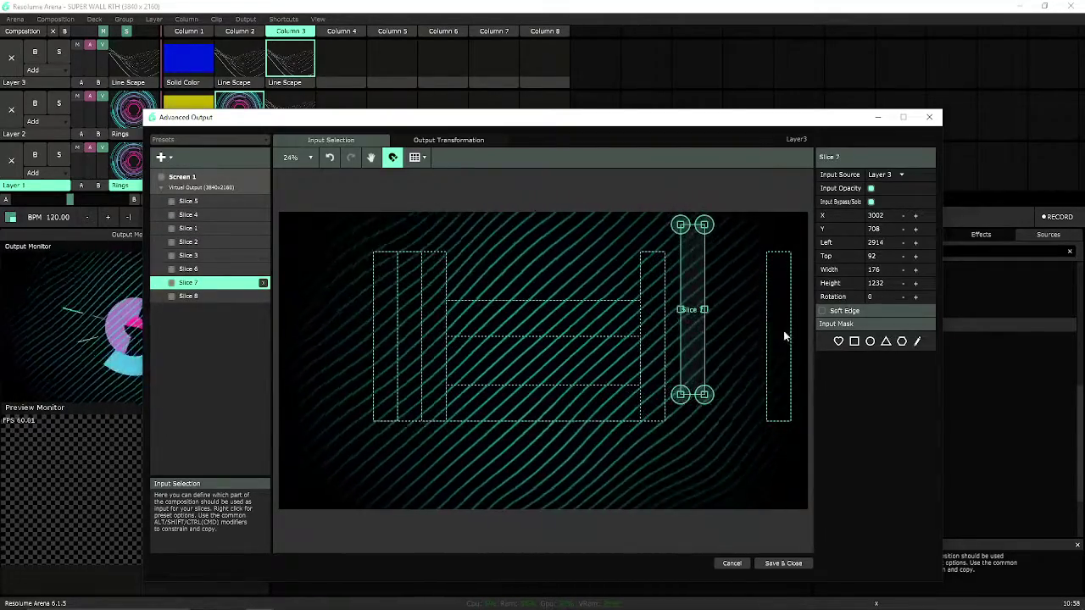
pyautogui.moveTo(783, 334); pyautogui.dragTo(733, 288)
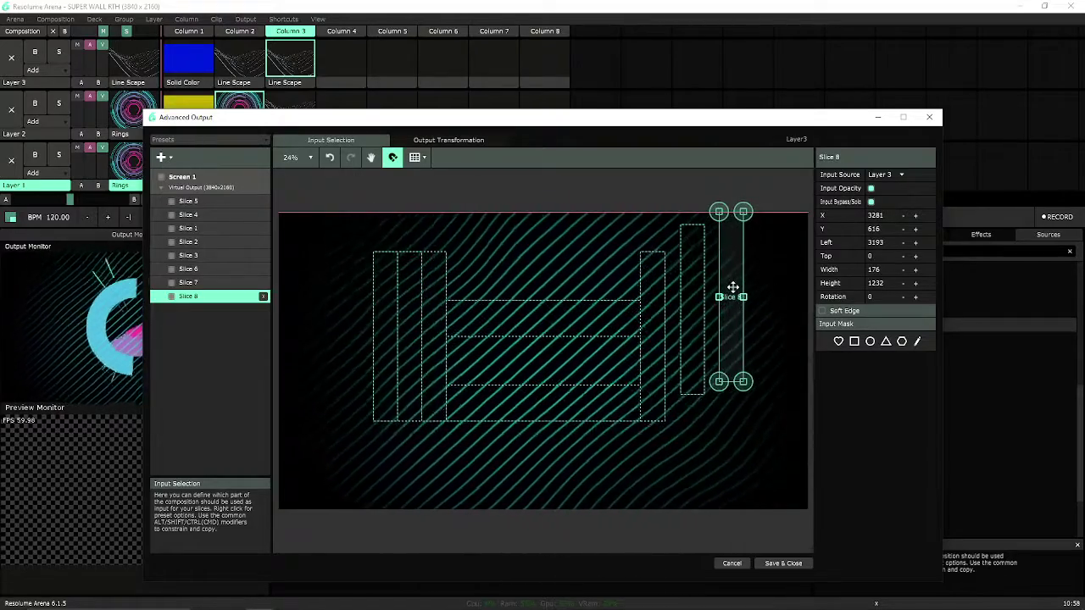
# - Compare the input and output layouts, then lower the Advanced Output window to reveal the clip grid
pyautogui.click(444, 141)
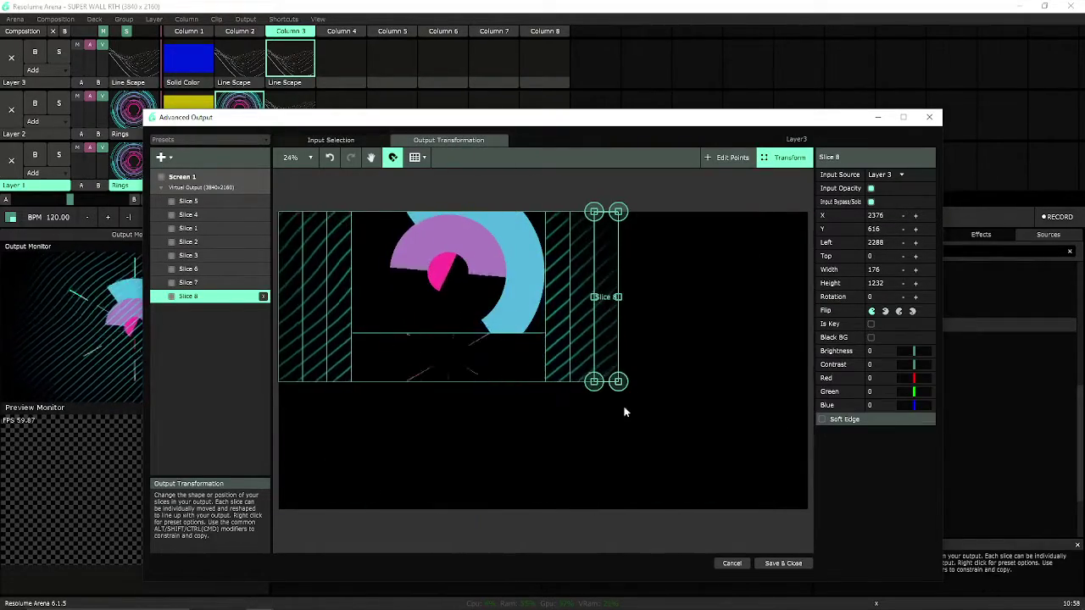
pyautogui.click(331, 140)
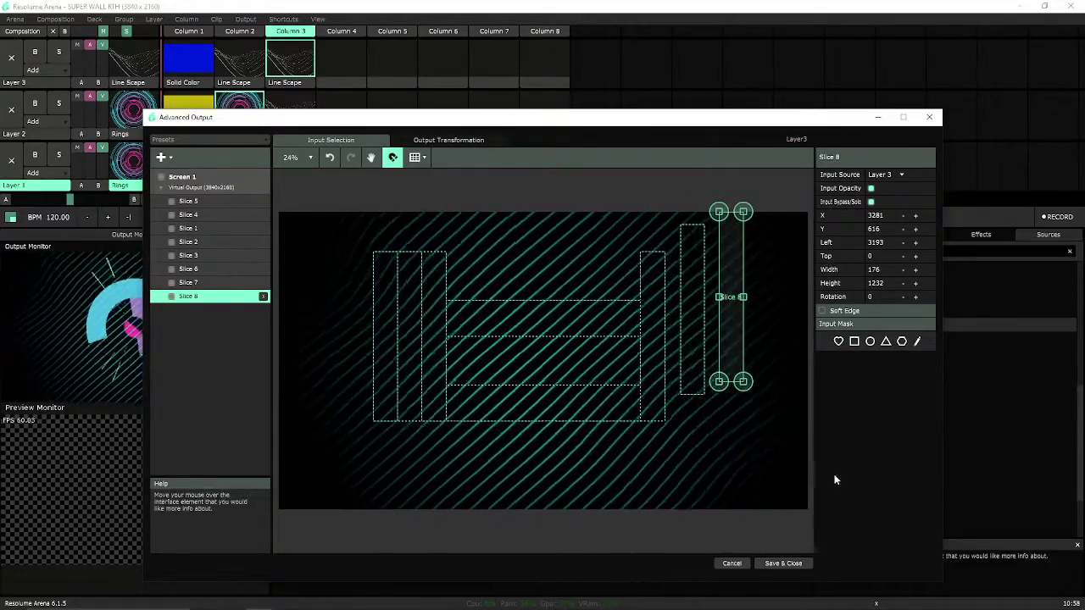
pyautogui.click(416, 138)
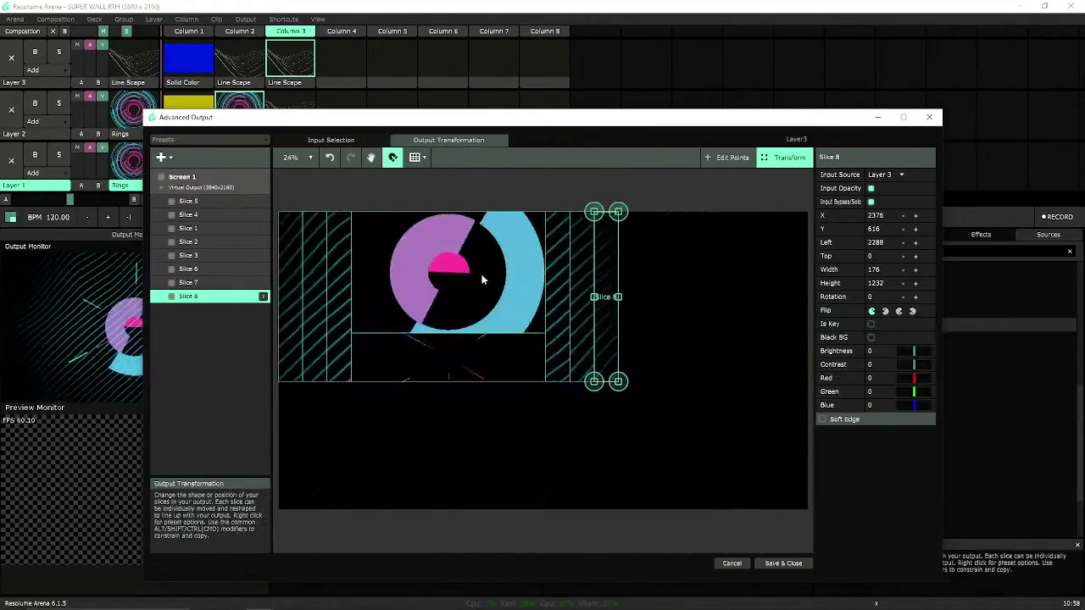
pyautogui.click(357, 144)
pyautogui.click(430, 144)
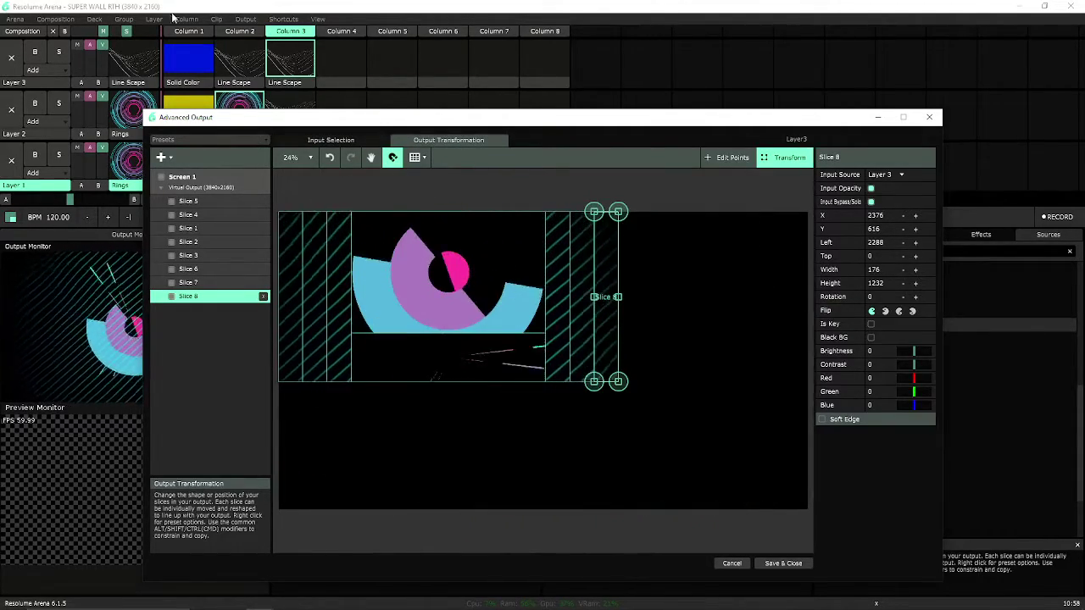
pyautogui.moveTo(272, 117); pyautogui.dragTo(276, 243)
pyautogui.scroll(1, 488, 304)
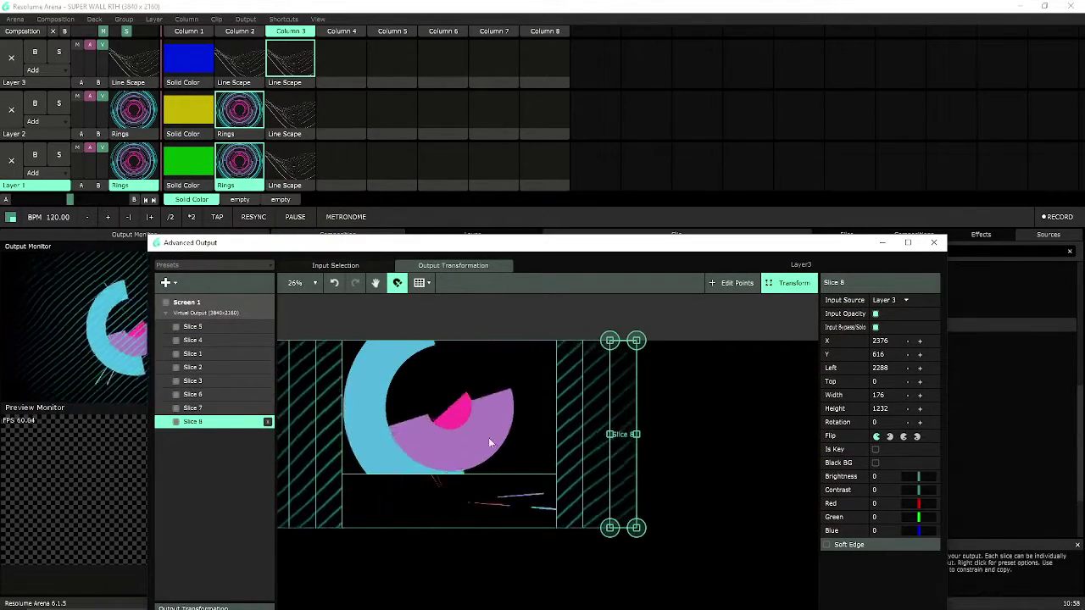
# - Select Slice 5, show the input areas, and fill Column 4 with Rings clips on all three layers
pyautogui.click(483, 507)
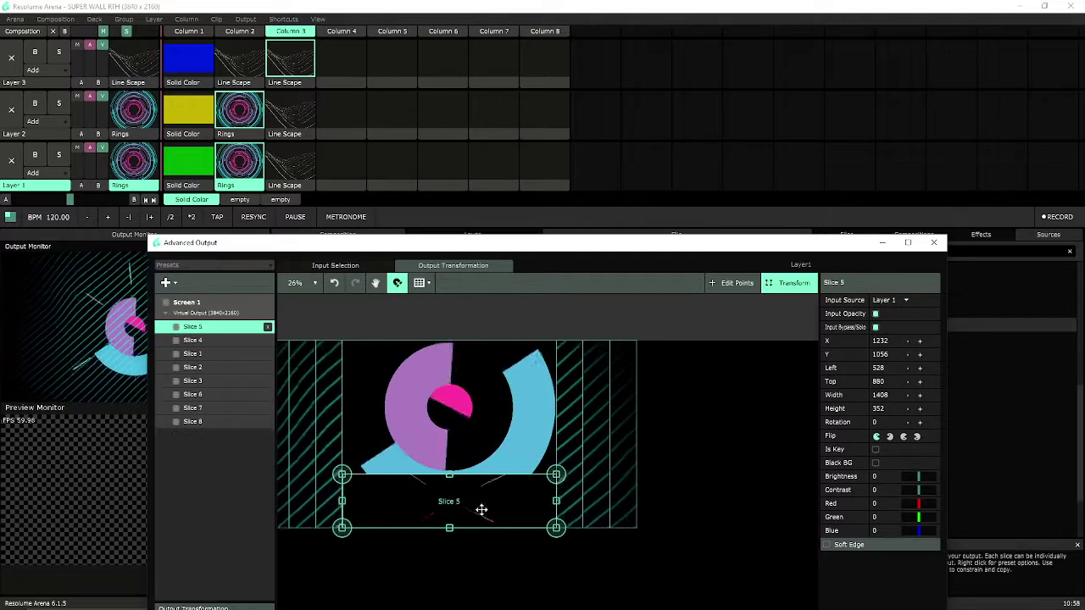
pyautogui.click(353, 265)
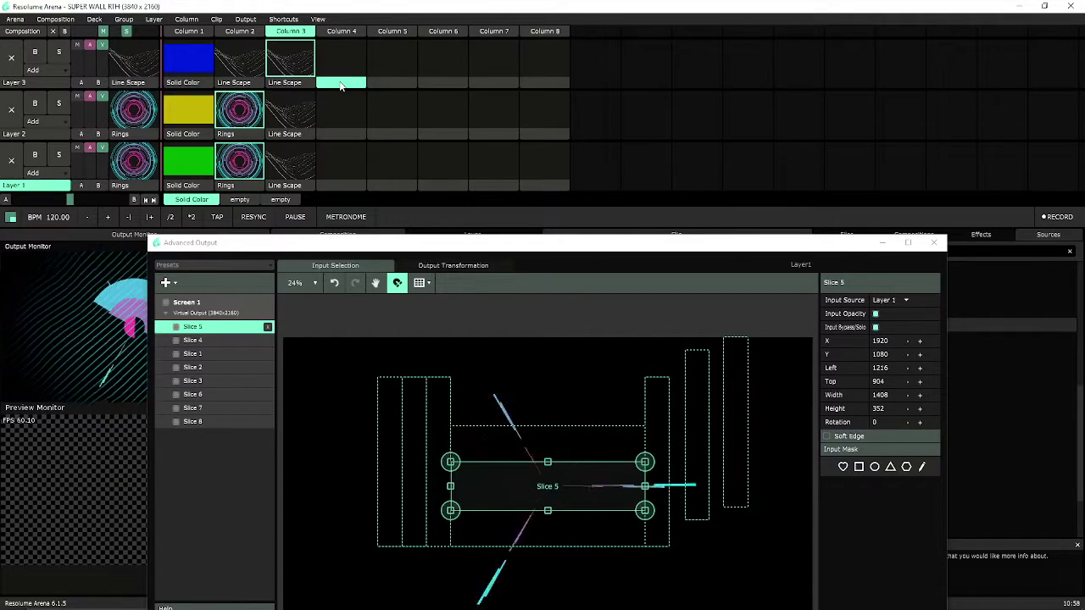
pyautogui.moveTo(341, 86); pyautogui.dragTo(342, 110)
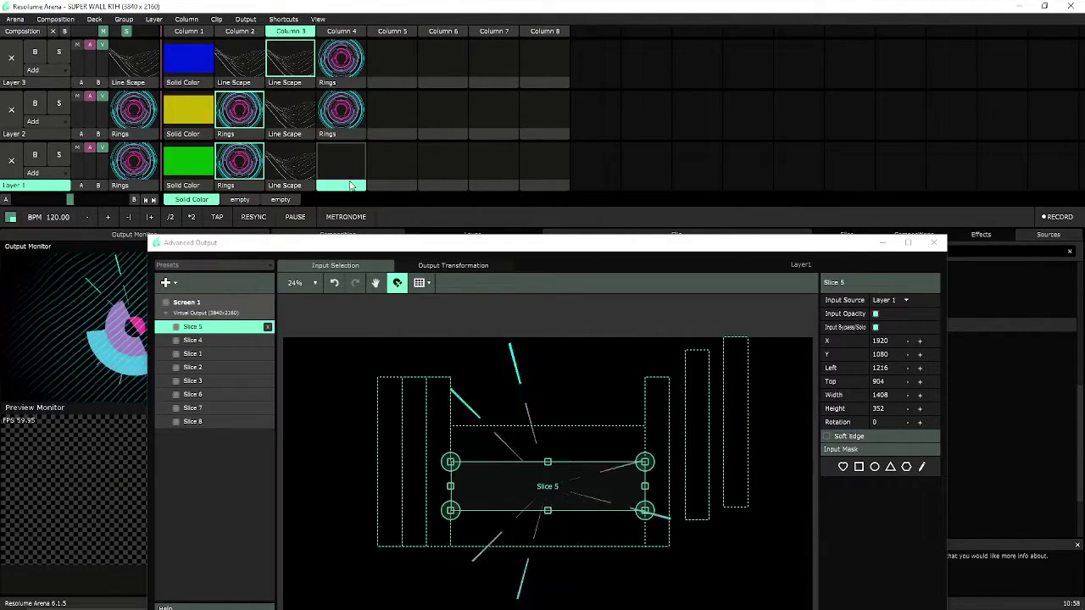
# - Move Slice 4's input area up and Slice 5's down to Left 1216, Top 1168
pyautogui.click(440, 266)
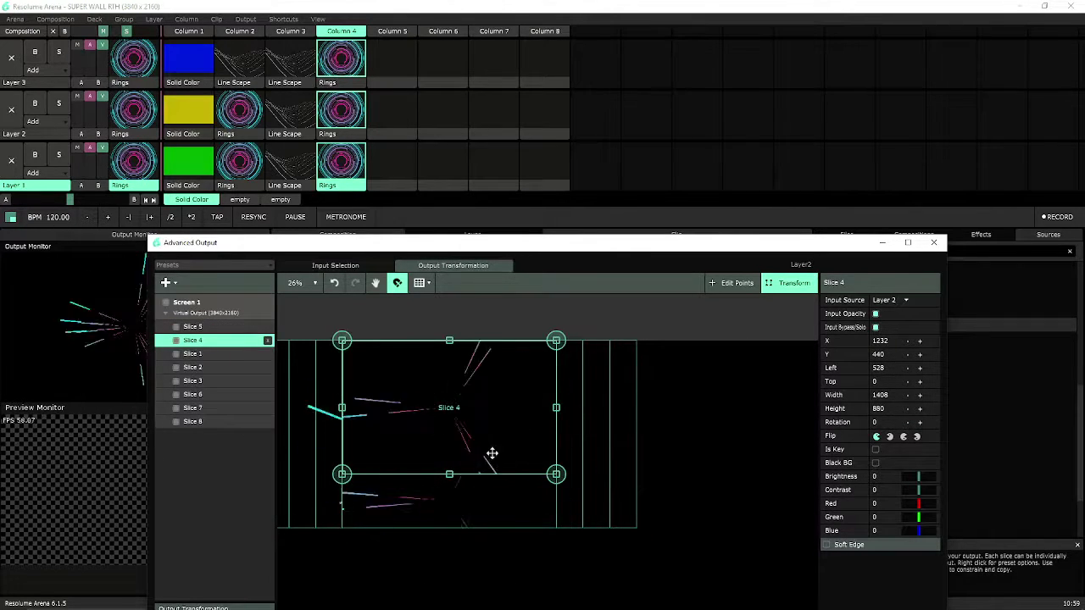
pyautogui.click(364, 268)
pyautogui.moveTo(542, 508); pyautogui.dragTo(536, 445)
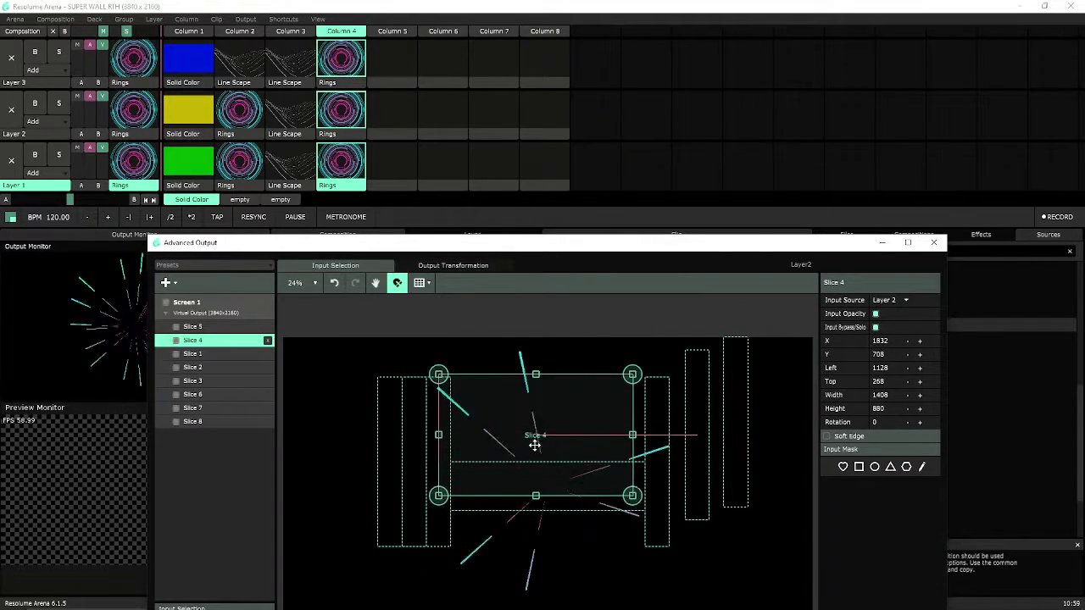
pyautogui.click(553, 530)
pyautogui.moveTo(556, 515); pyautogui.dragTo(560, 549)
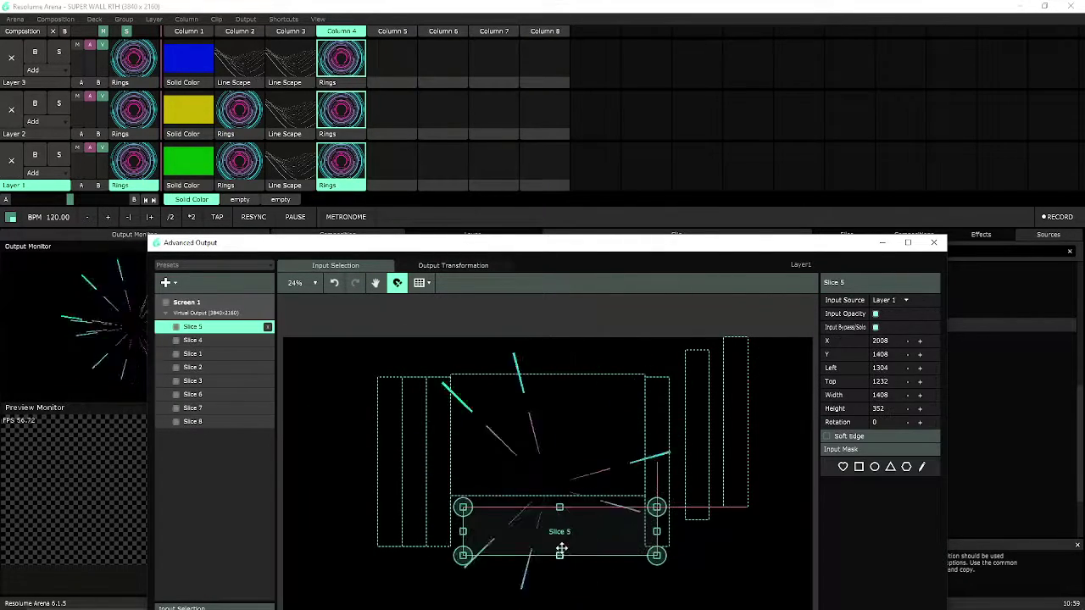
pyautogui.moveTo(561, 470); pyautogui.dragTo(561, 481)
pyautogui.click(564, 549)
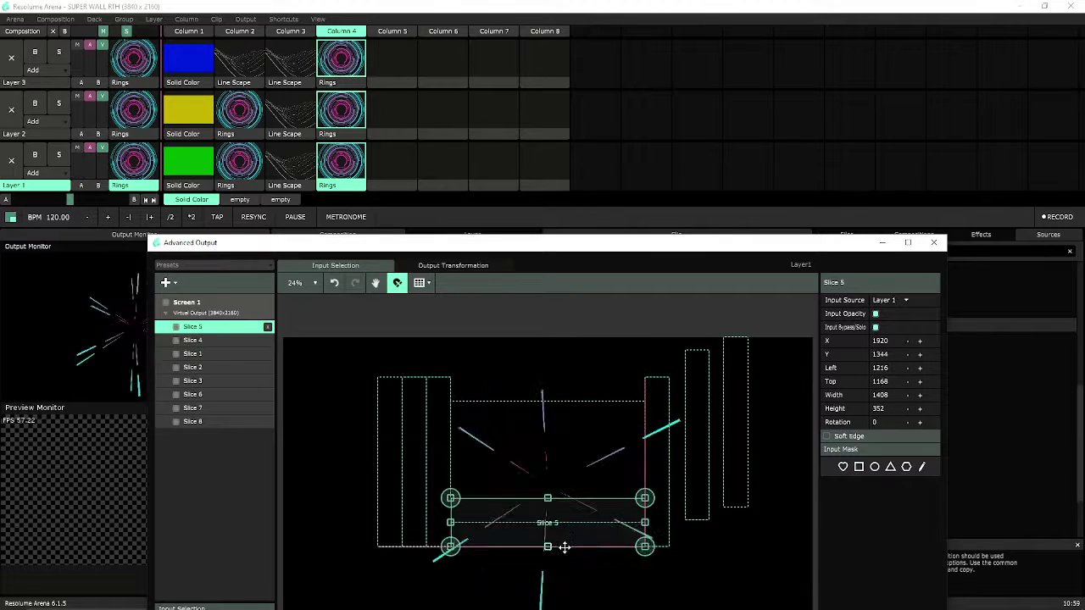
# - Return to Output Transformation and move the Advanced Output window to reach Save & Close
pyautogui.click(452, 265)
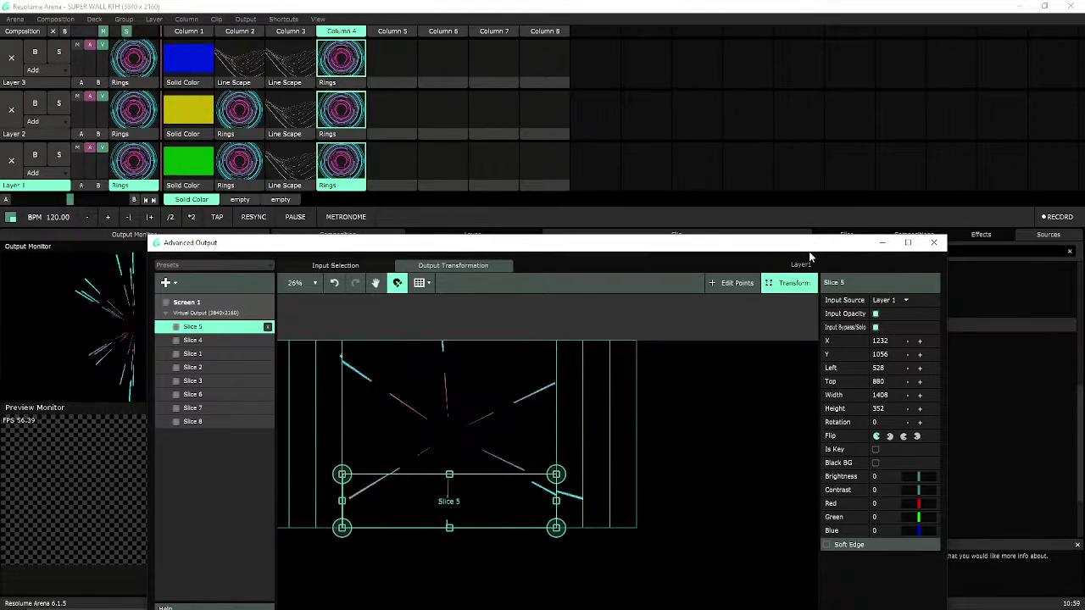
pyautogui.moveTo(809, 246); pyautogui.dragTo(822, 134)
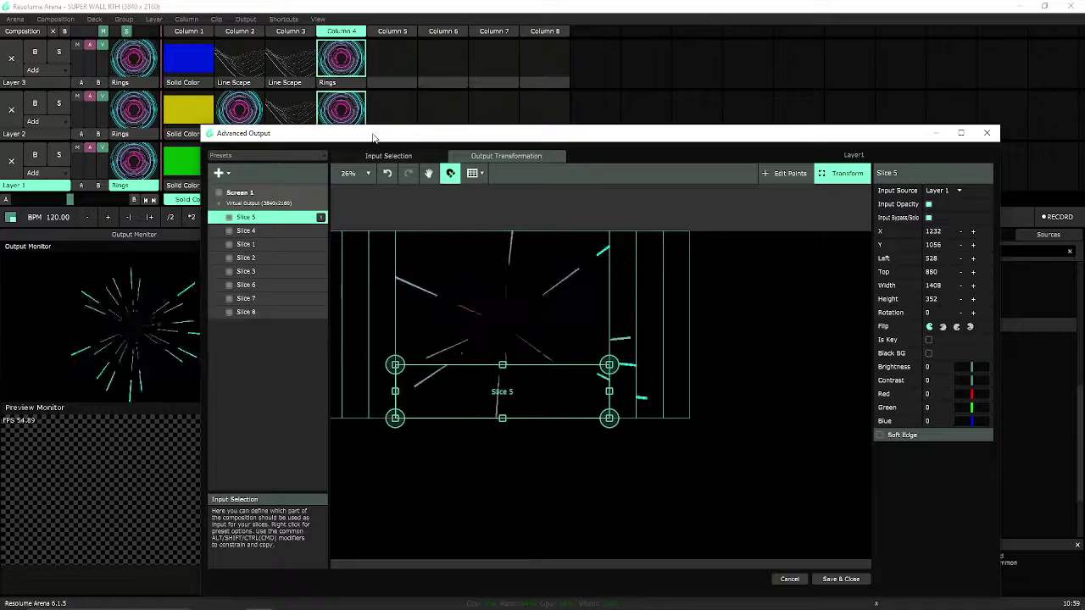
pyautogui.moveTo(373, 137); pyautogui.dragTo(329, 56)
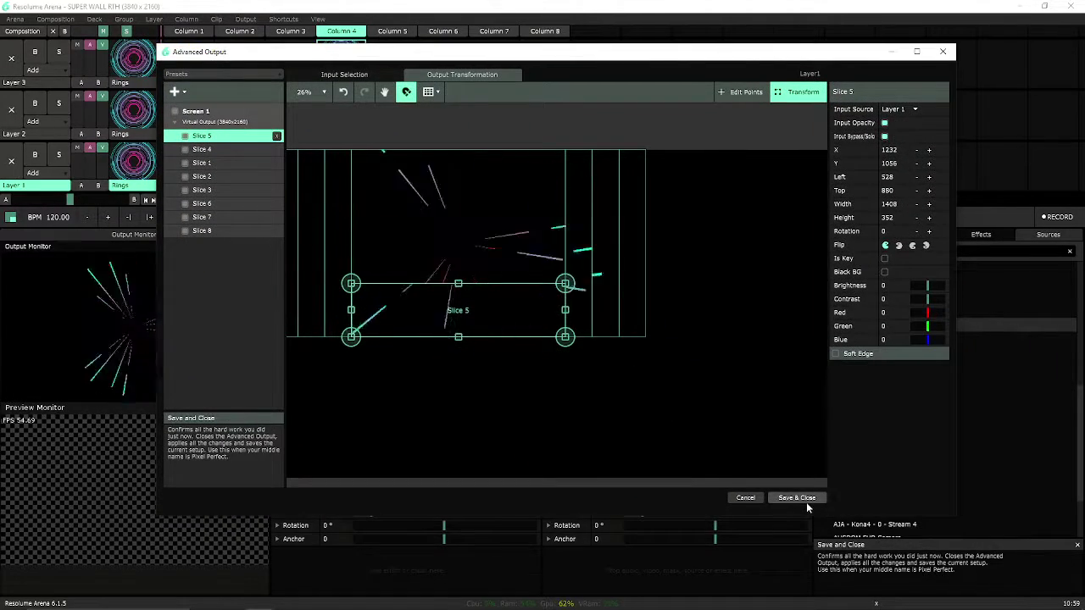